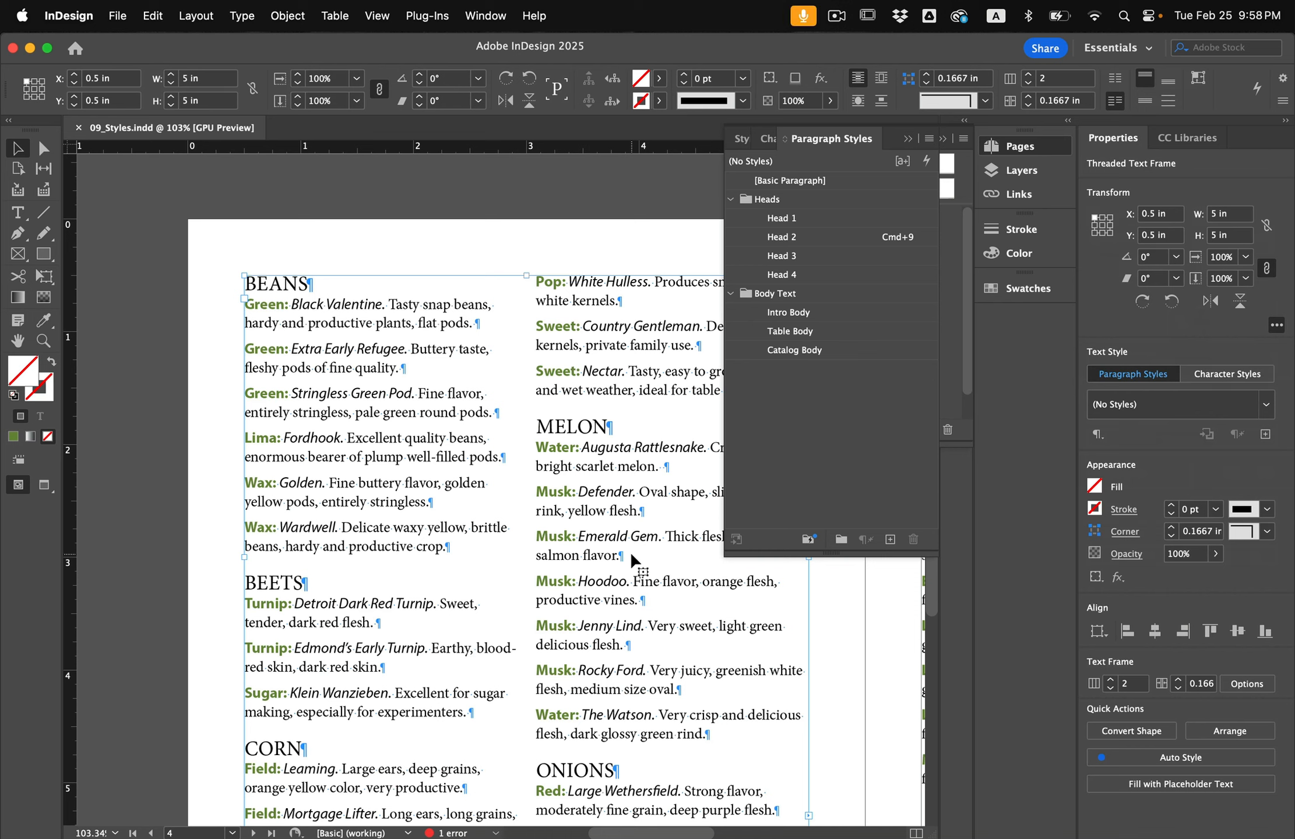
Go to the cover on page 1 and collapse the paragraph style list to clear the view.
click(1021, 146)
click(1021, 146)
double_click(878, 229)
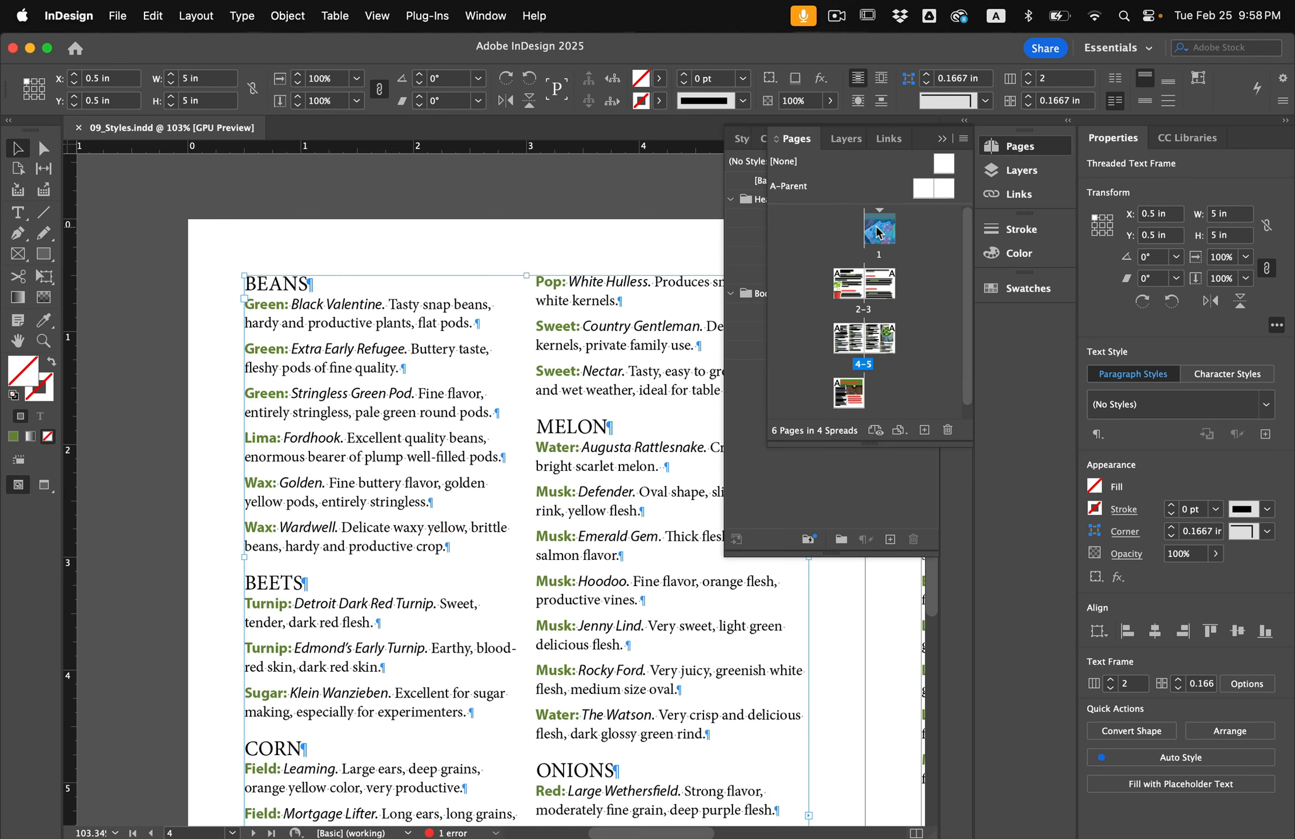
click(1021, 147)
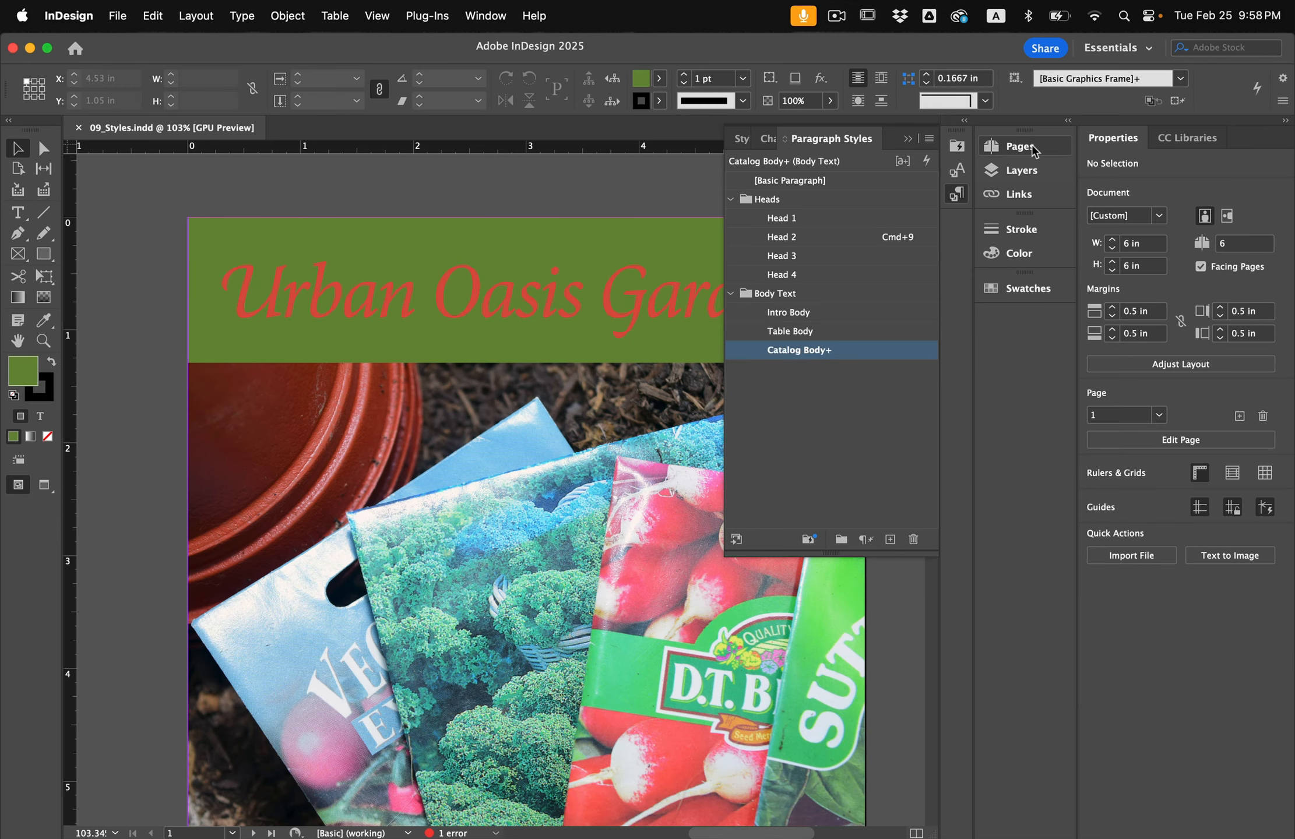
click(956, 194)
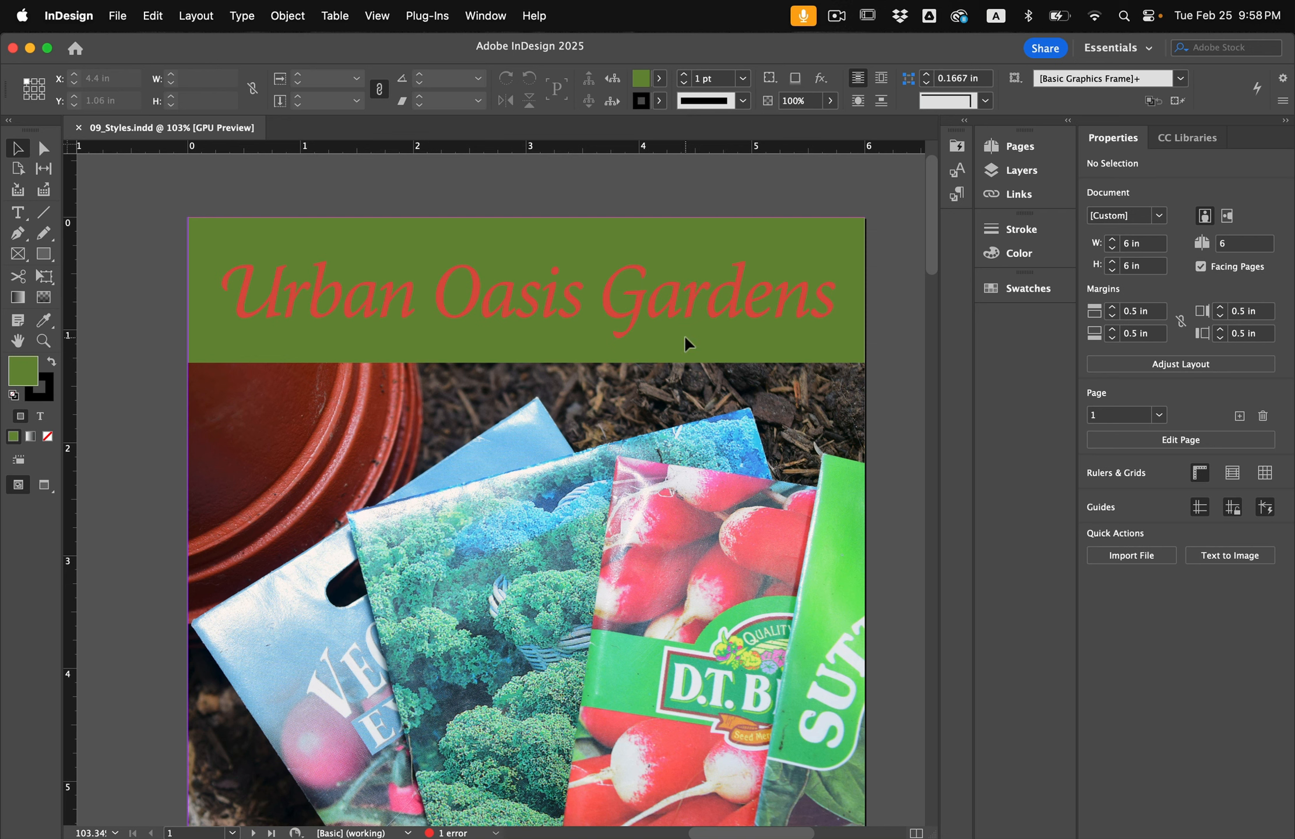
Apply Drop Shadow and Outer Glow effects to the "Urban Oasis Gardens" title on the cover.
click(653, 305)
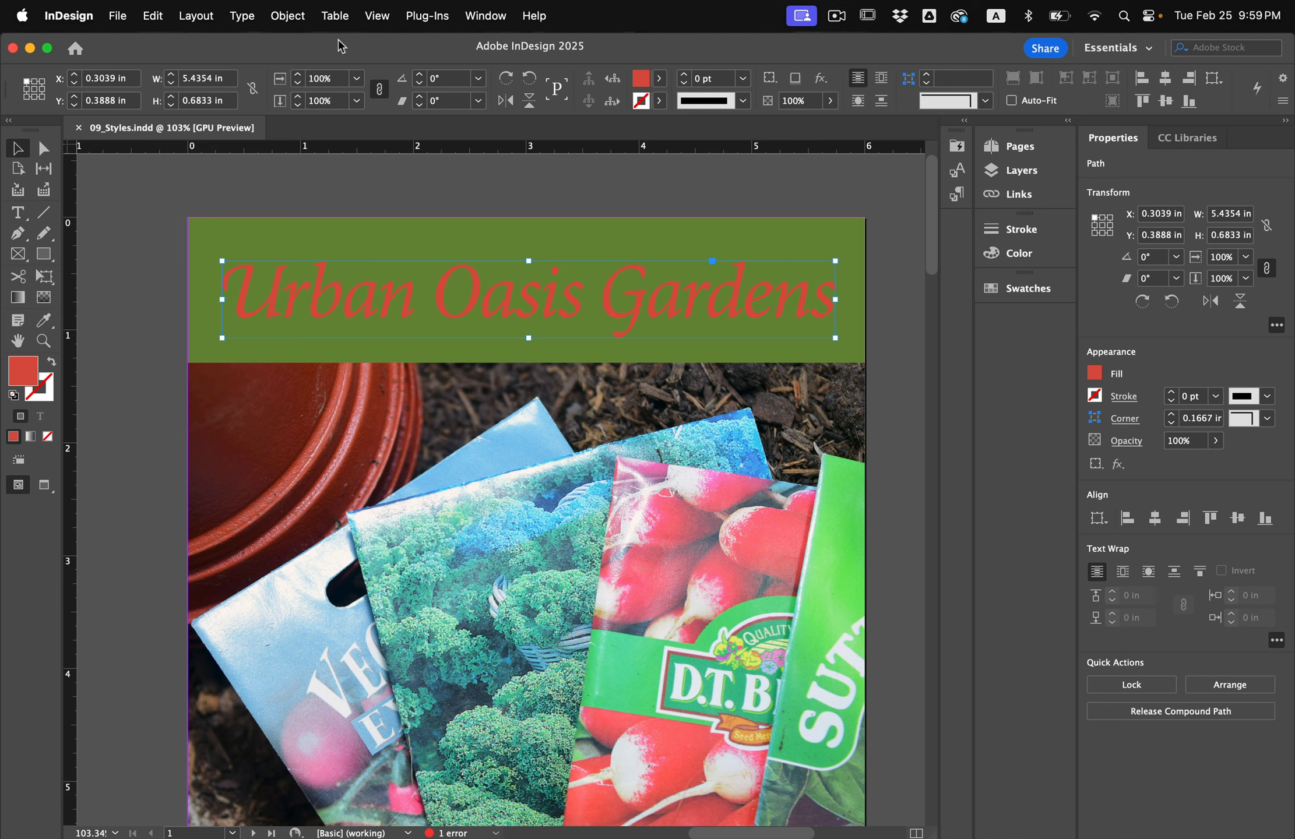
click(287, 16)
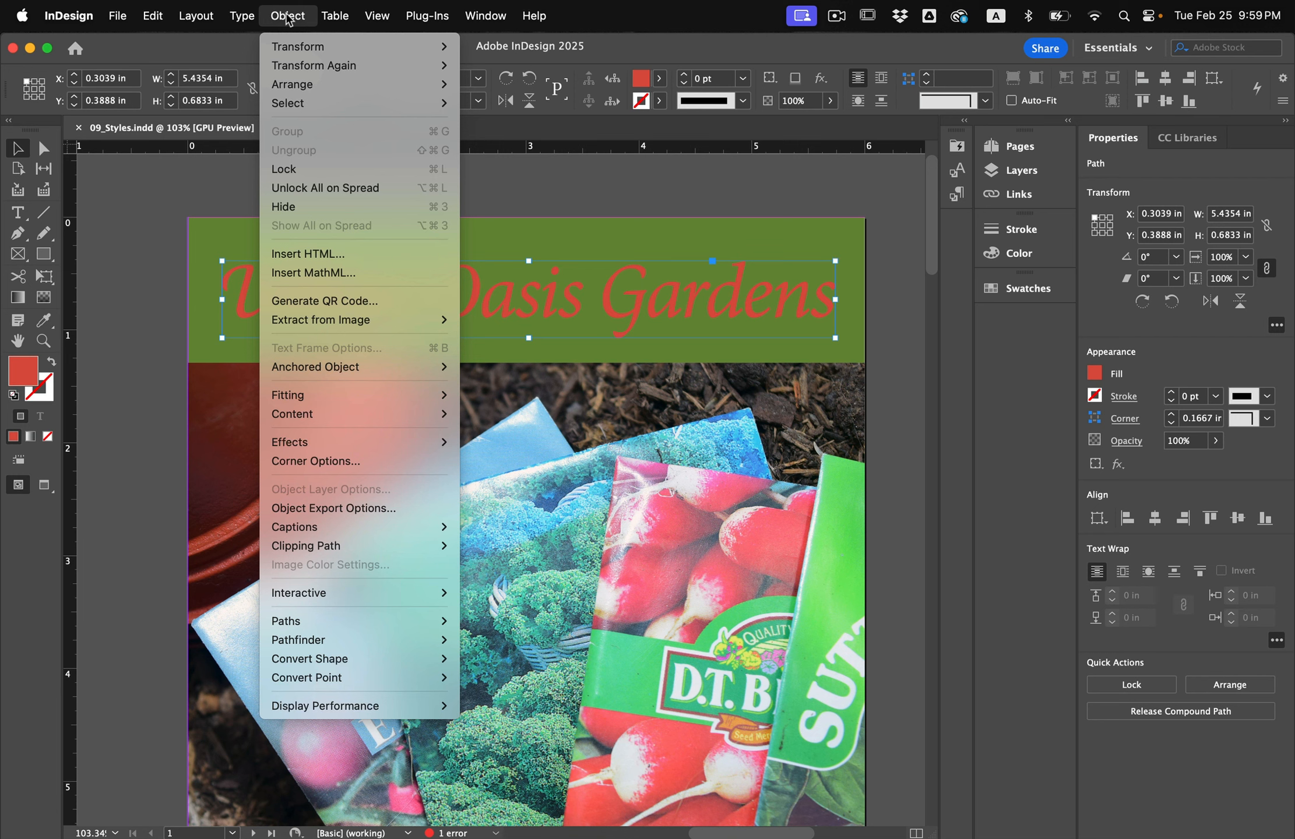
mouse_move(325, 447)
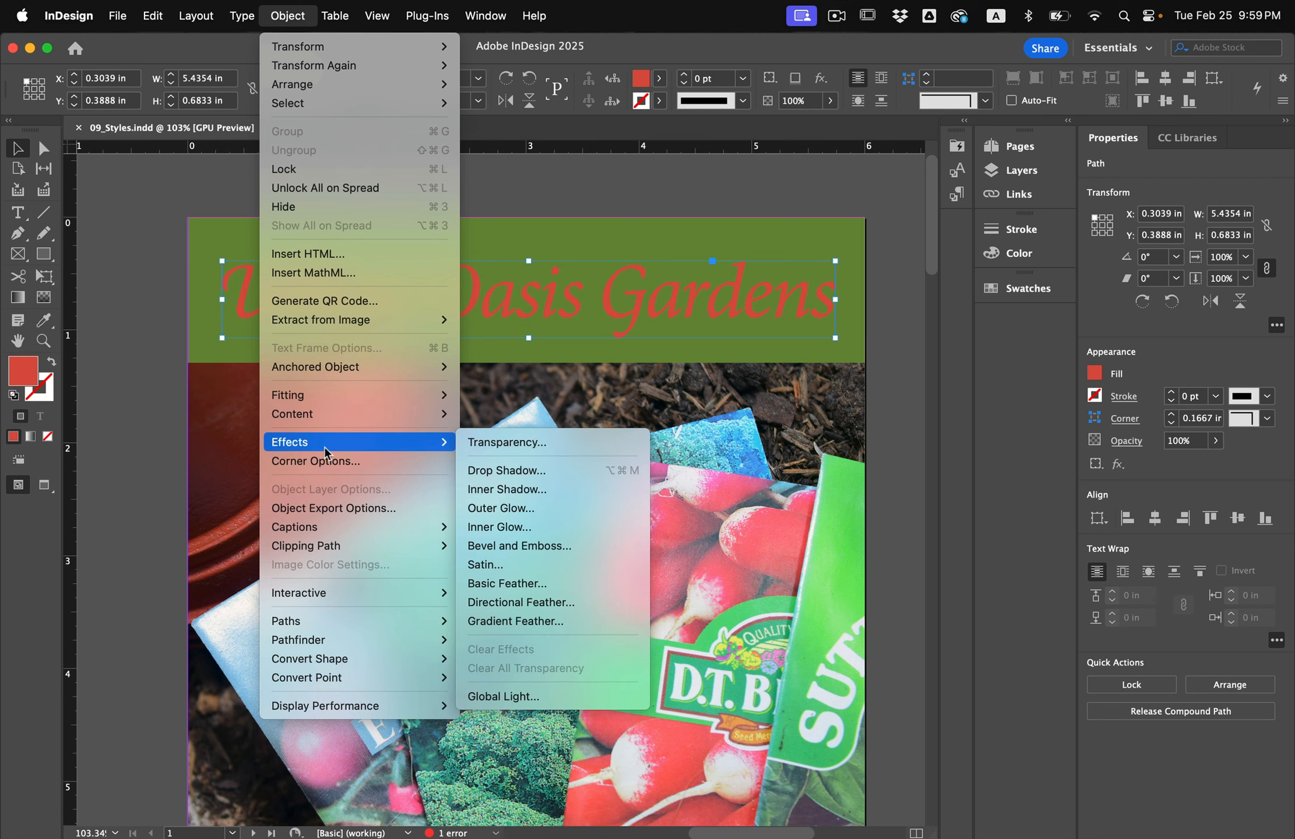
click(531, 443)
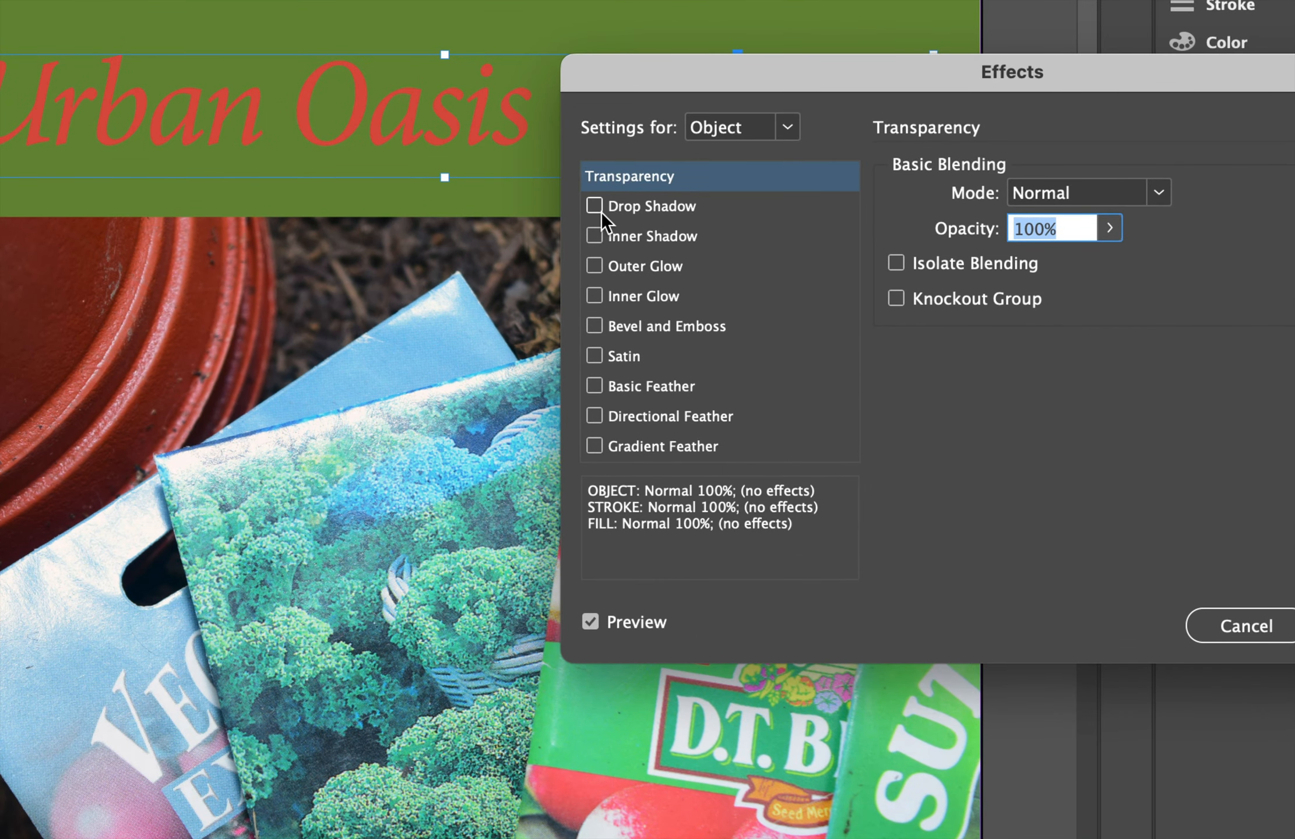
click(595, 206)
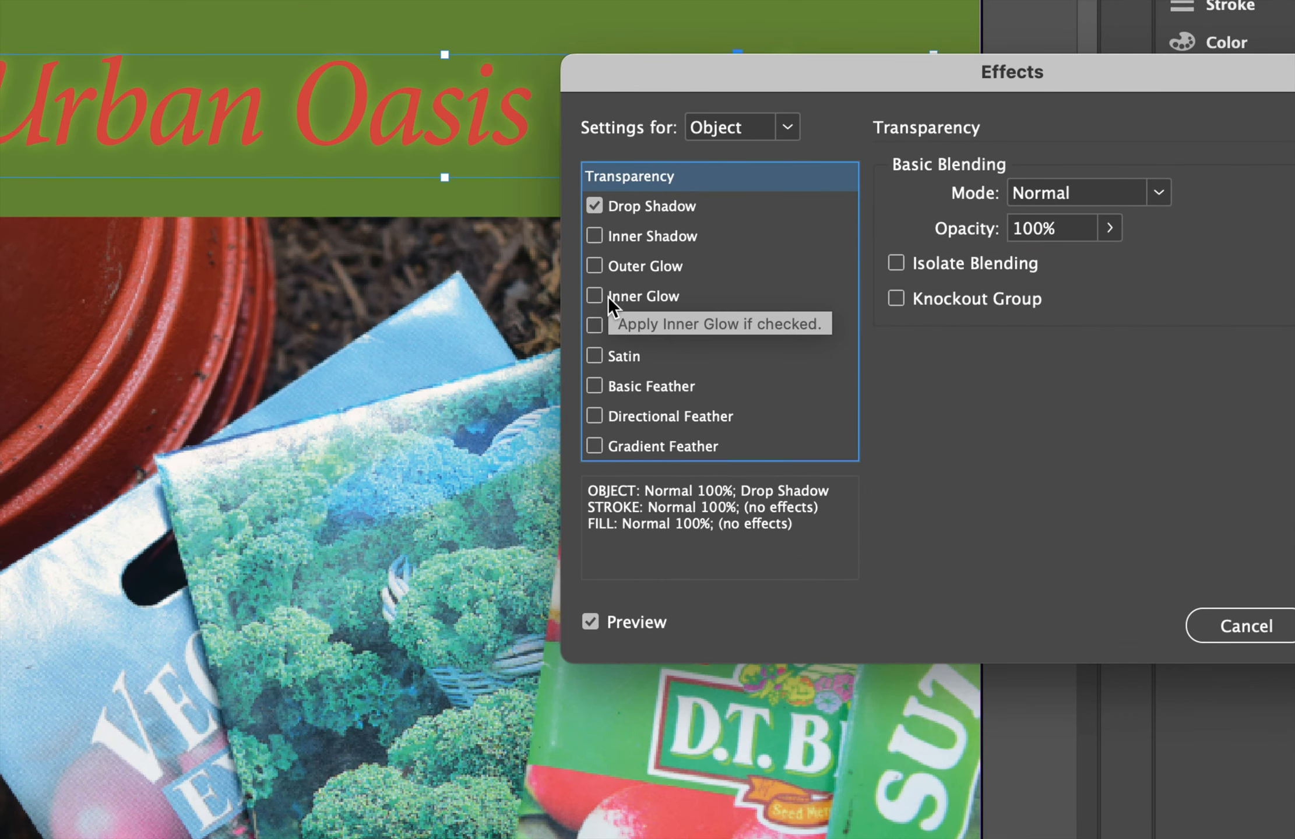
click(594, 266)
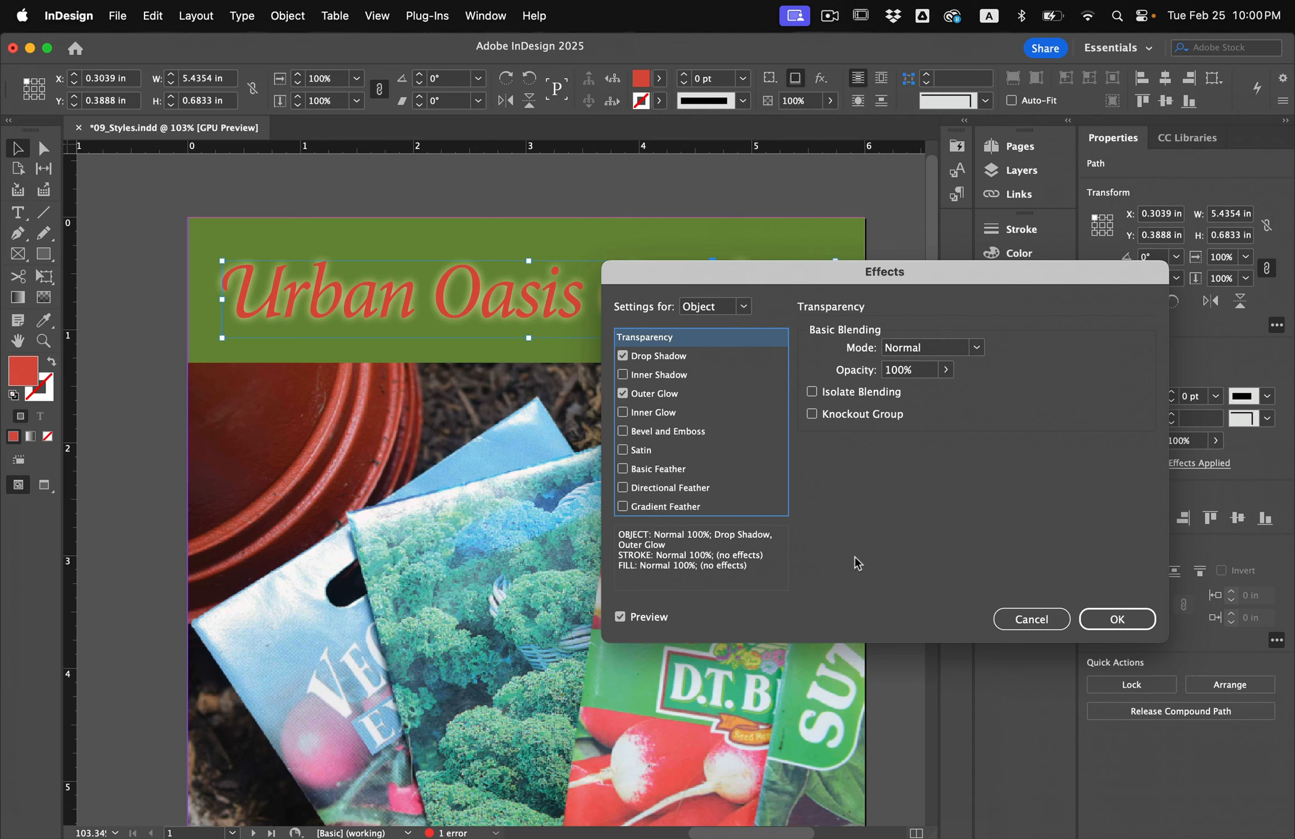
click(1116, 618)
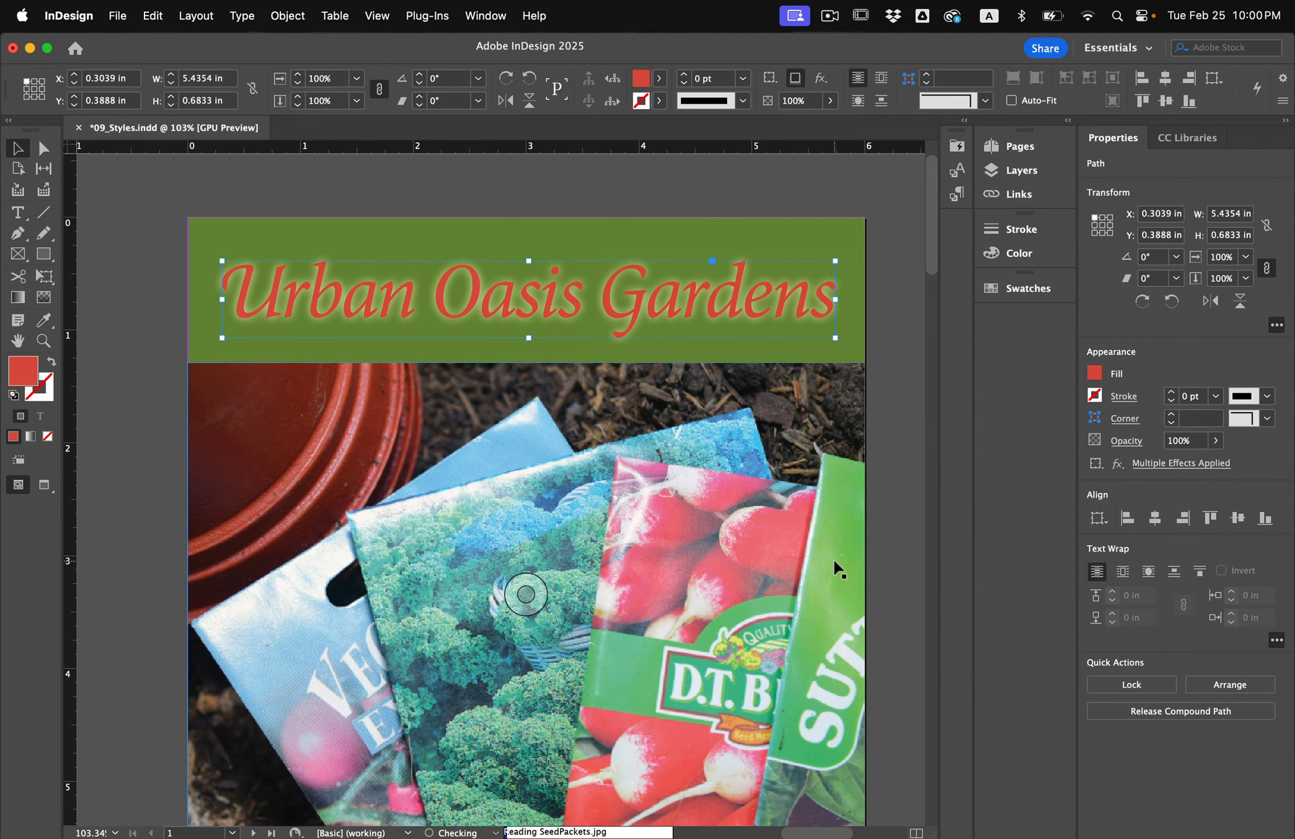
Create an object style named Drop Shadow from the formatting of the "Urban Oasis Gardens" title.
click(456, 291)
click(437, 301)
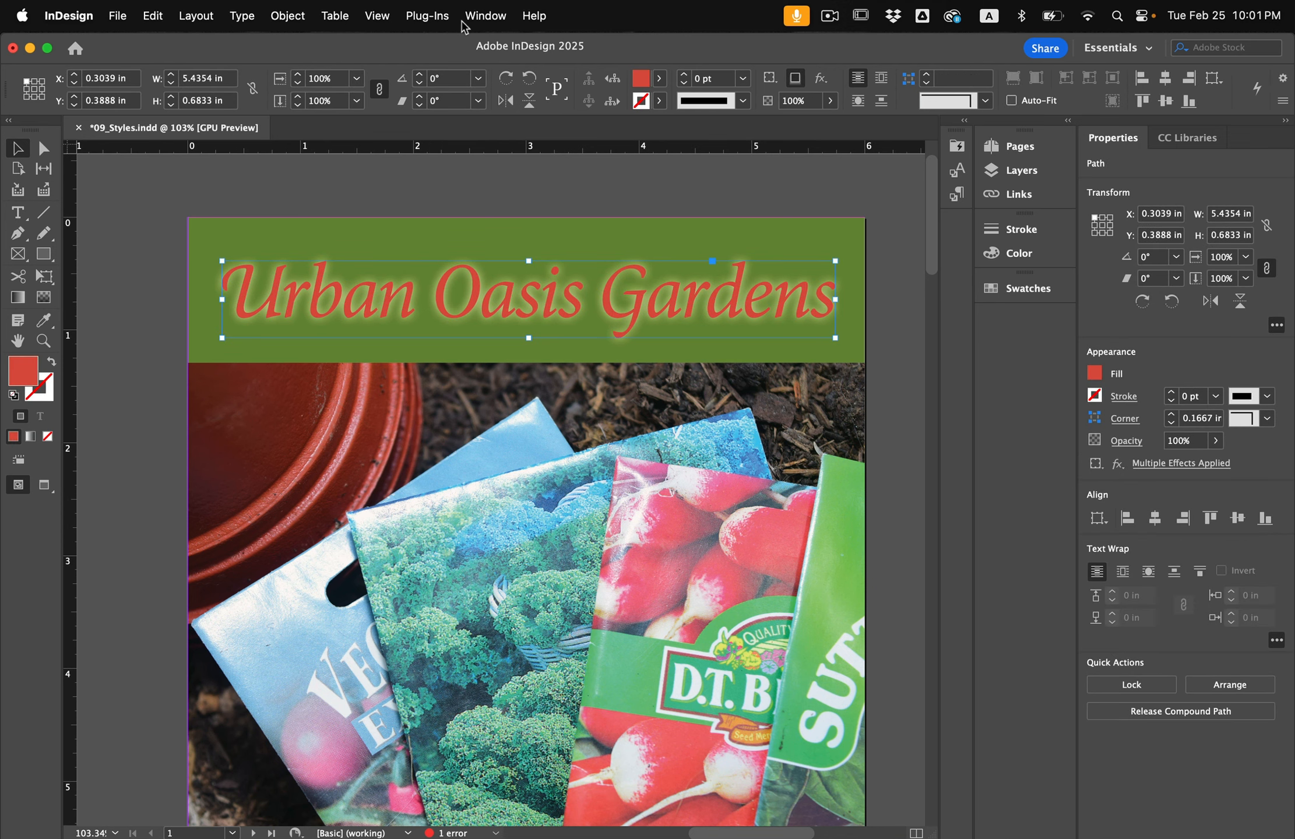
click(485, 15)
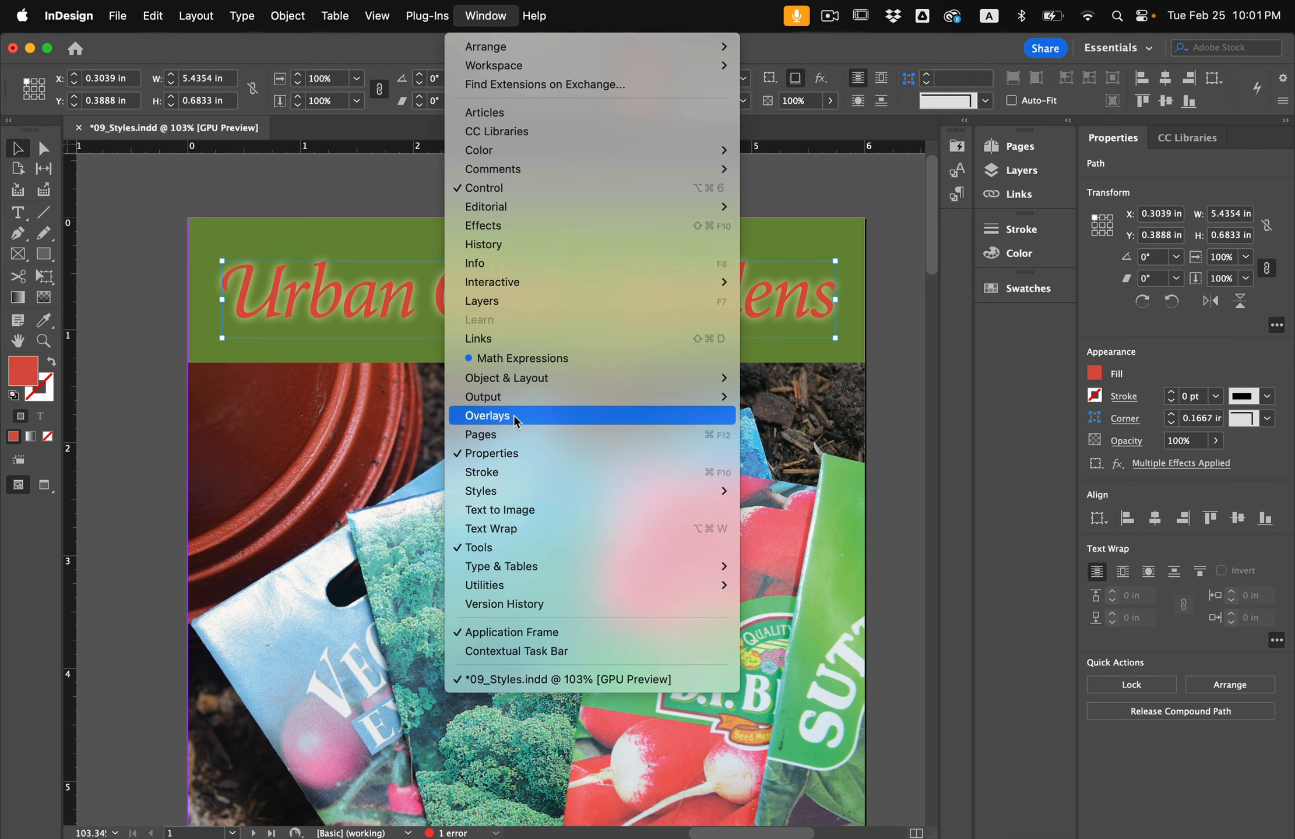
mouse_move(653, 491)
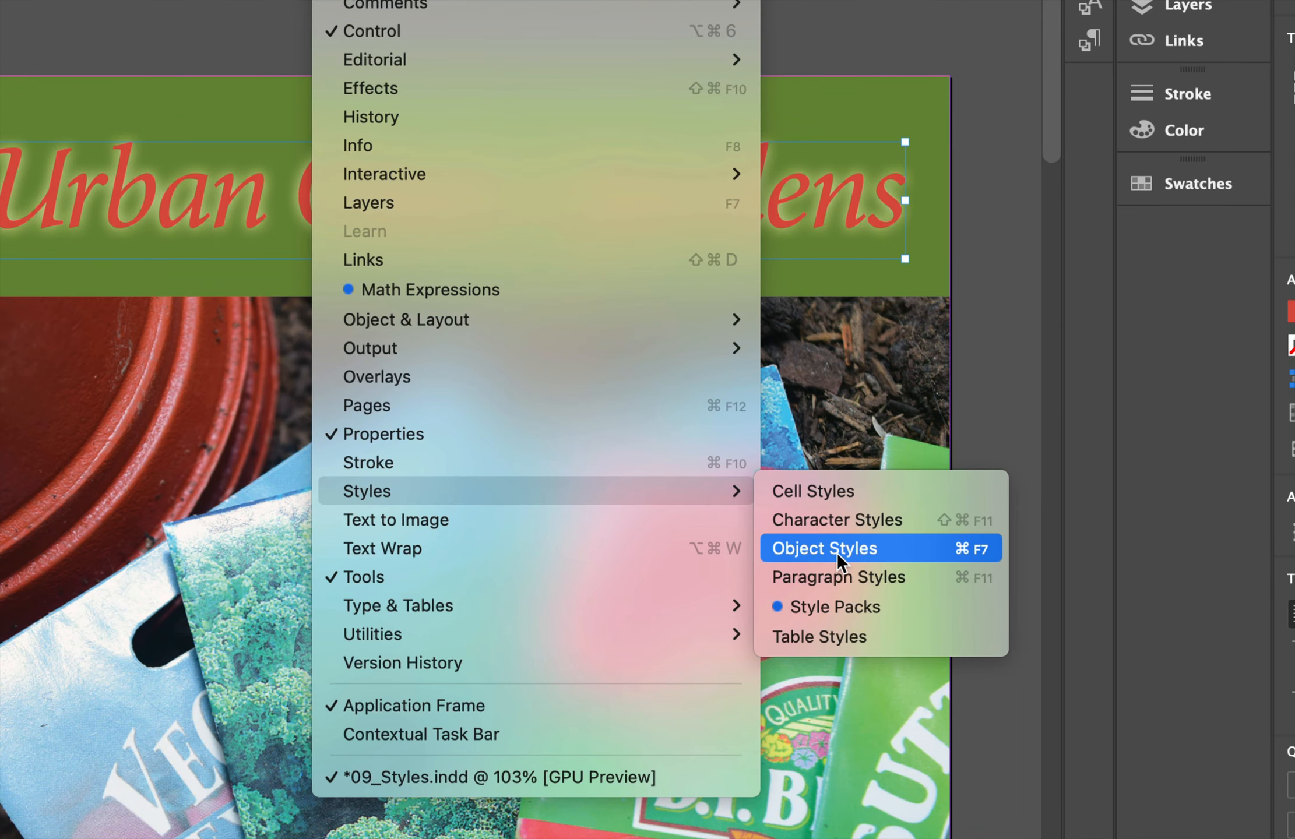
click(836, 551)
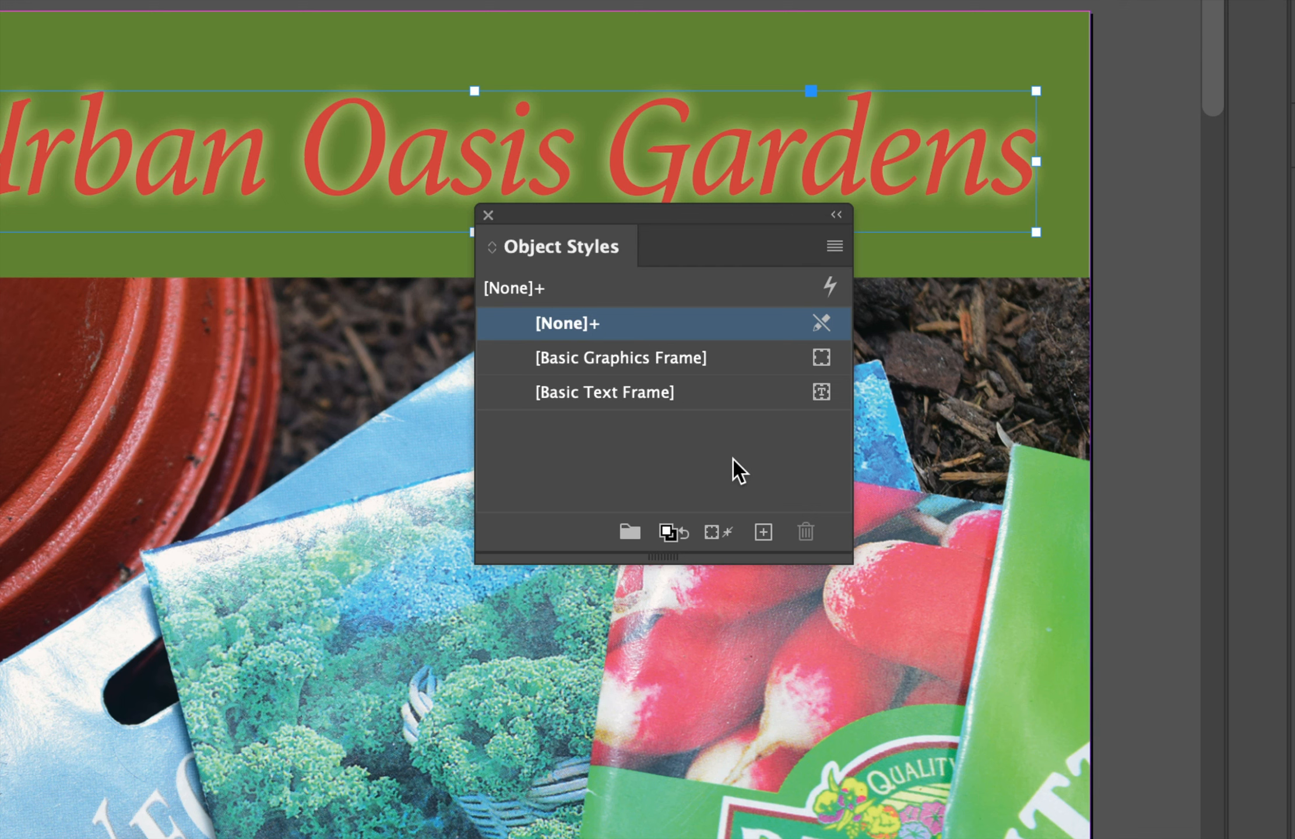
alt+click(764, 542)
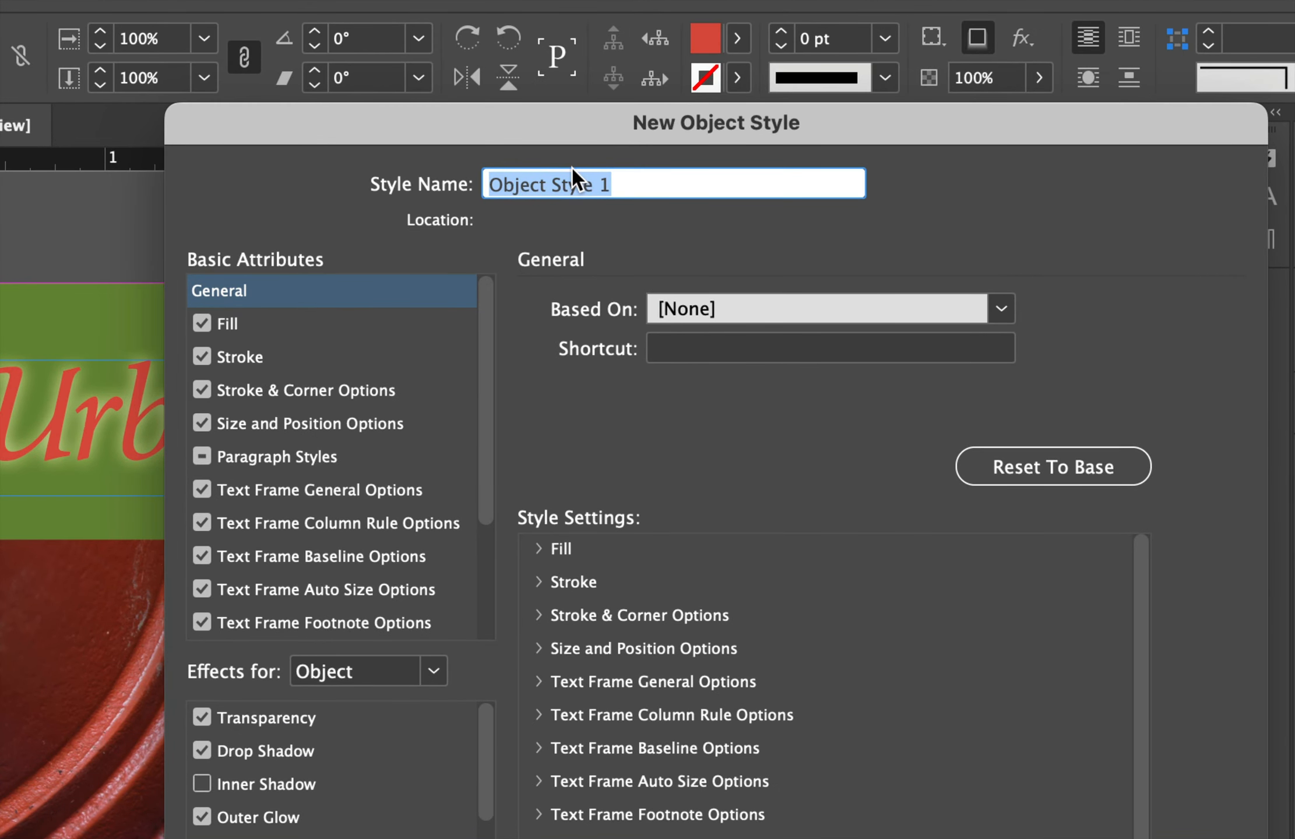
text(Drop Shad)
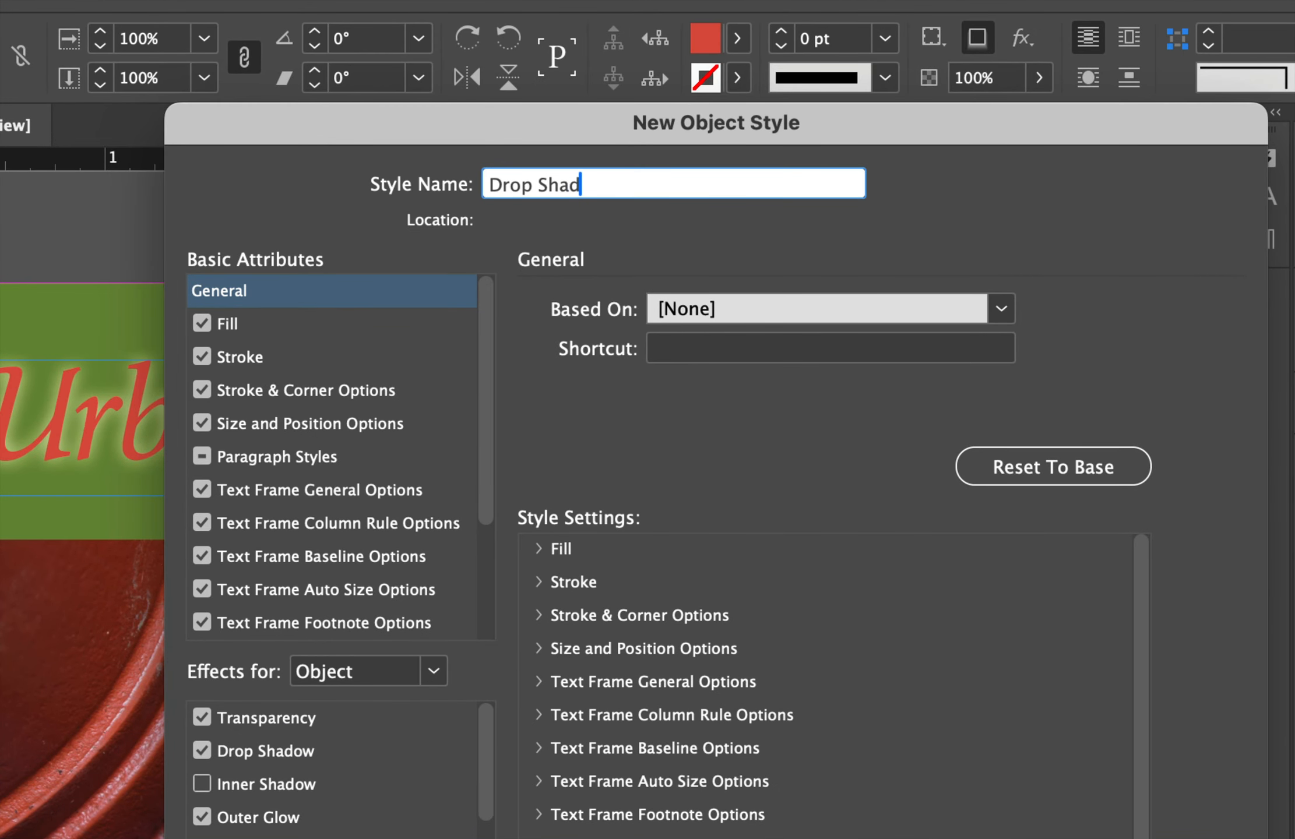
text(ow)
click(571, 170)
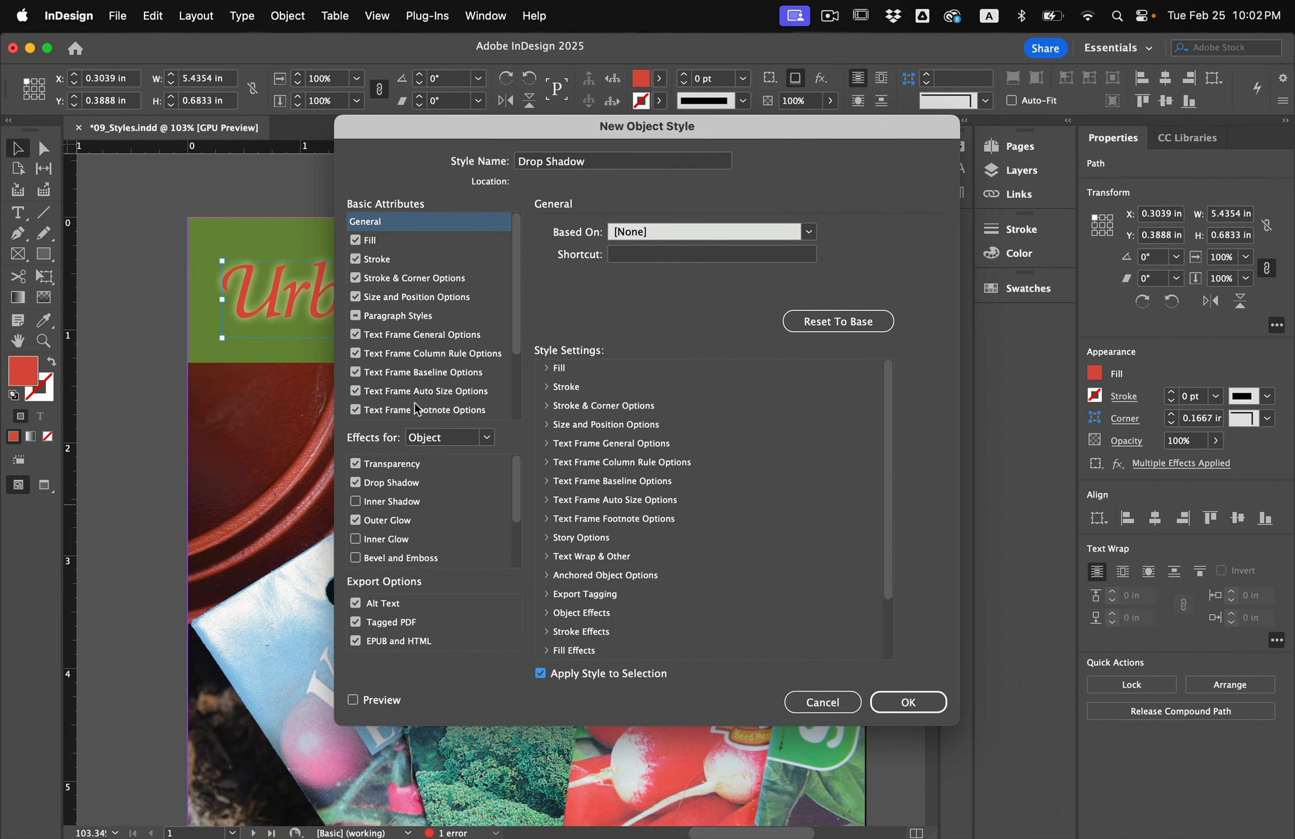
click(919, 702)
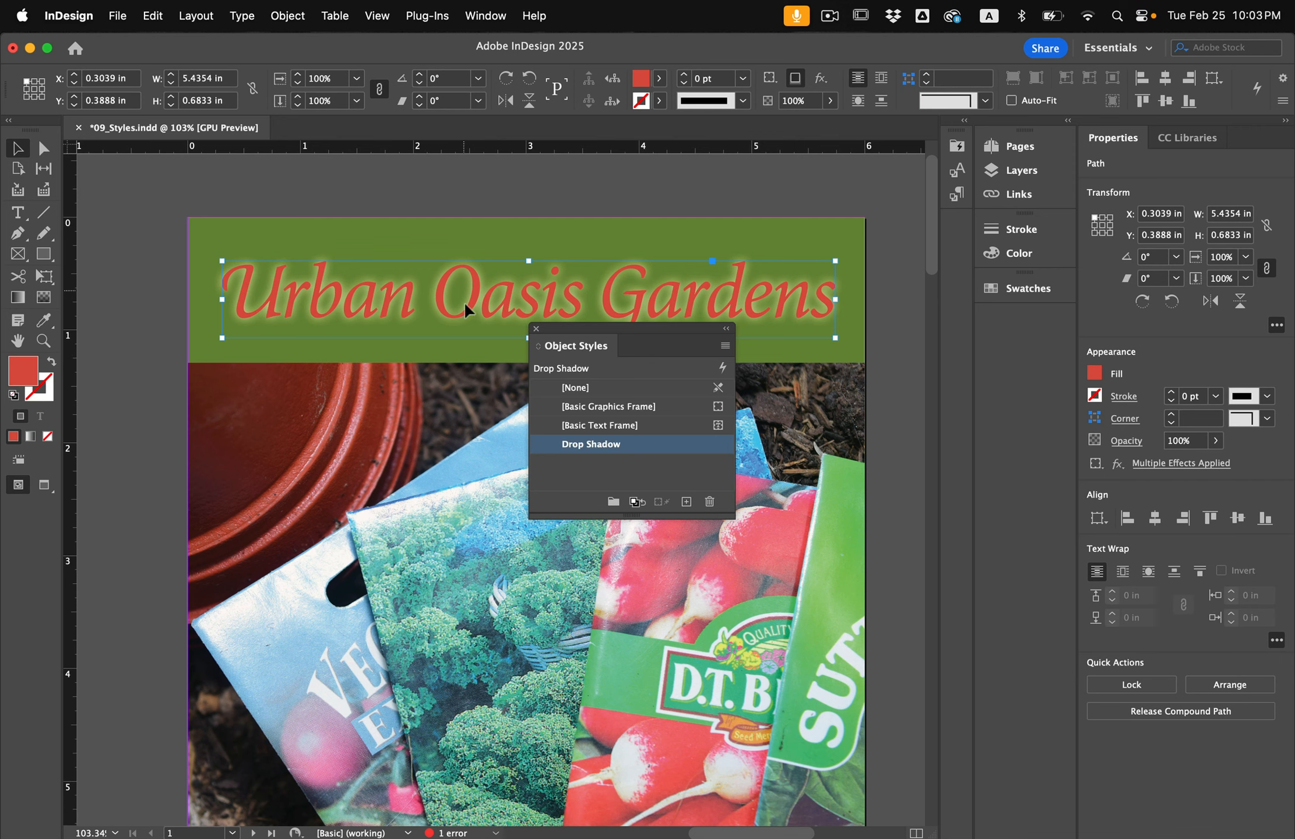
Apply the Drop Shadow object style to the "How to Grow!" heading on page 6.
click(1020, 147)
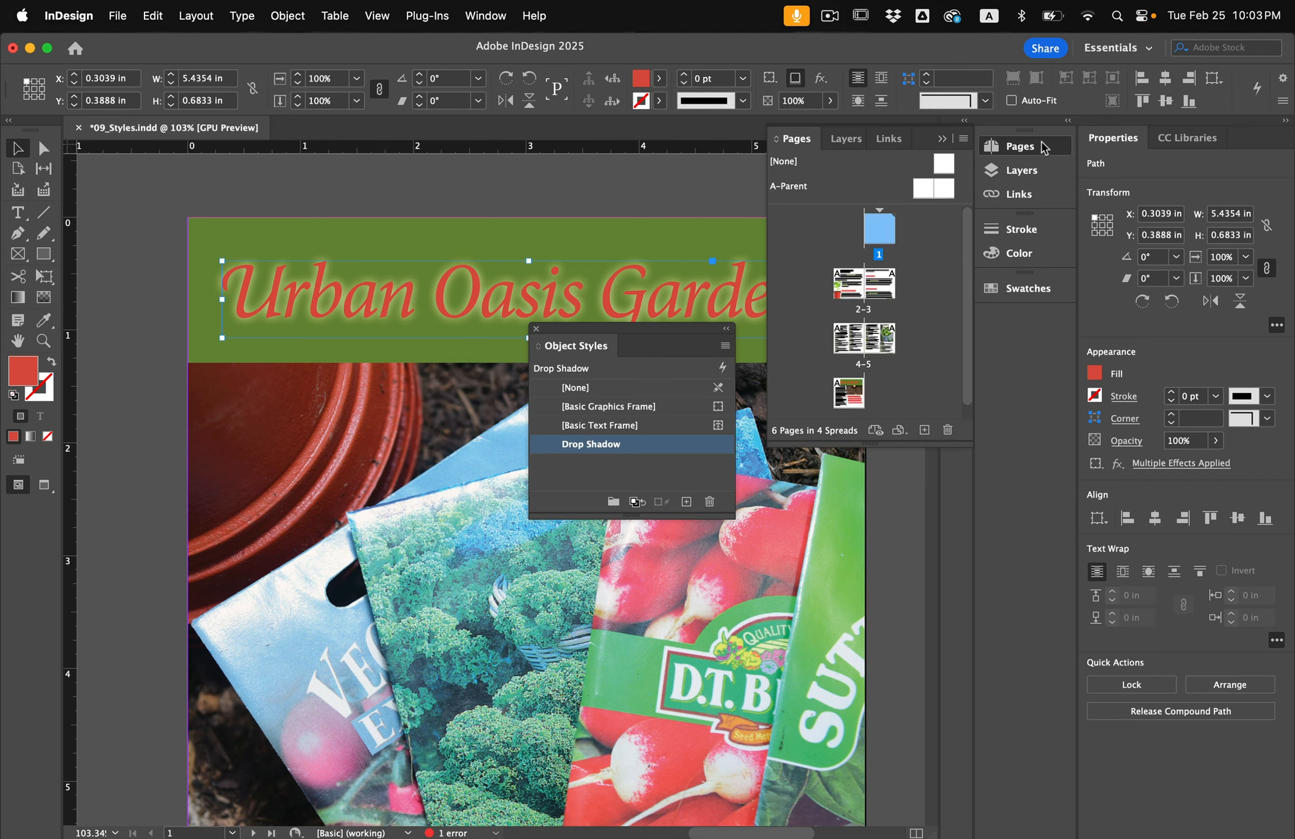
scroll(857, 417, down, 2)
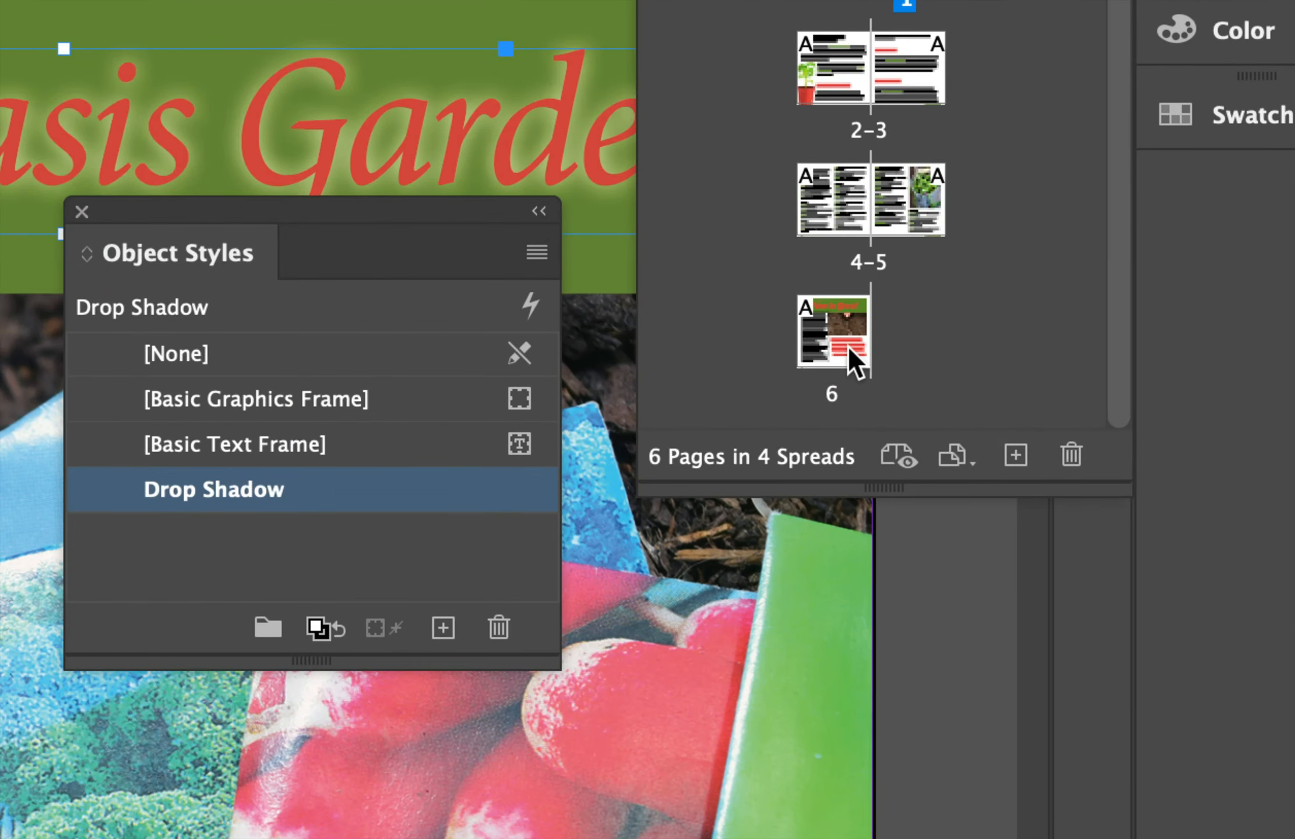
double_click(847, 343)
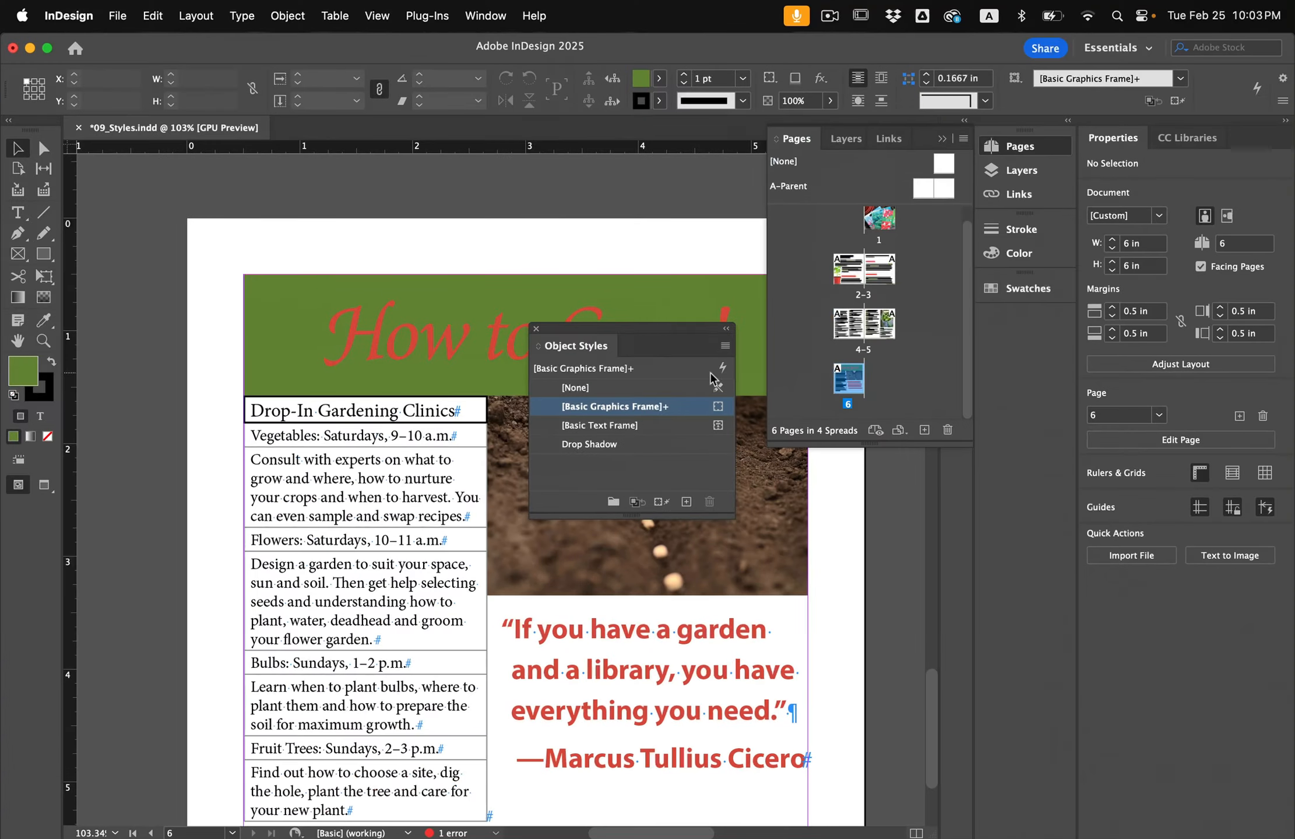
drag(121, 211, 34, 422)
click(493, 348)
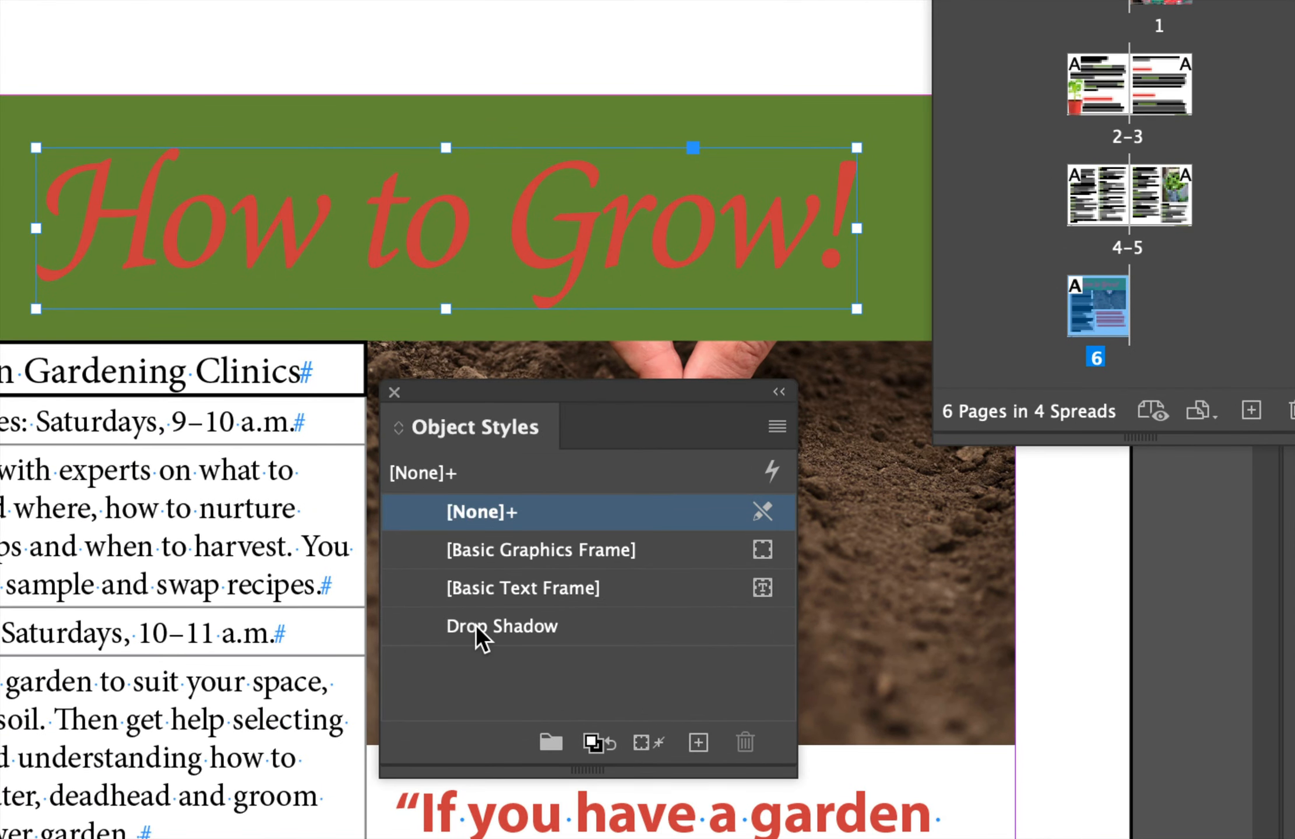
click(476, 624)
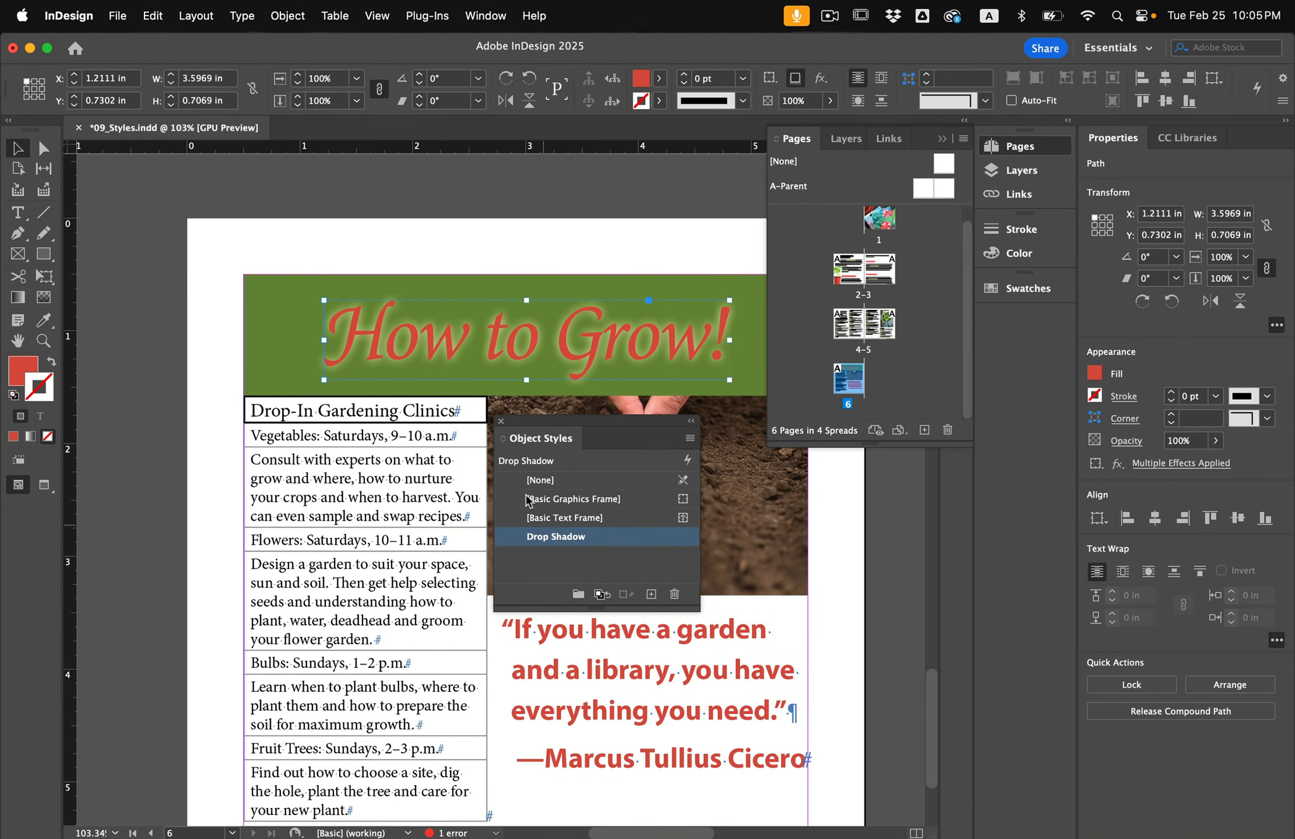
click(501, 422)
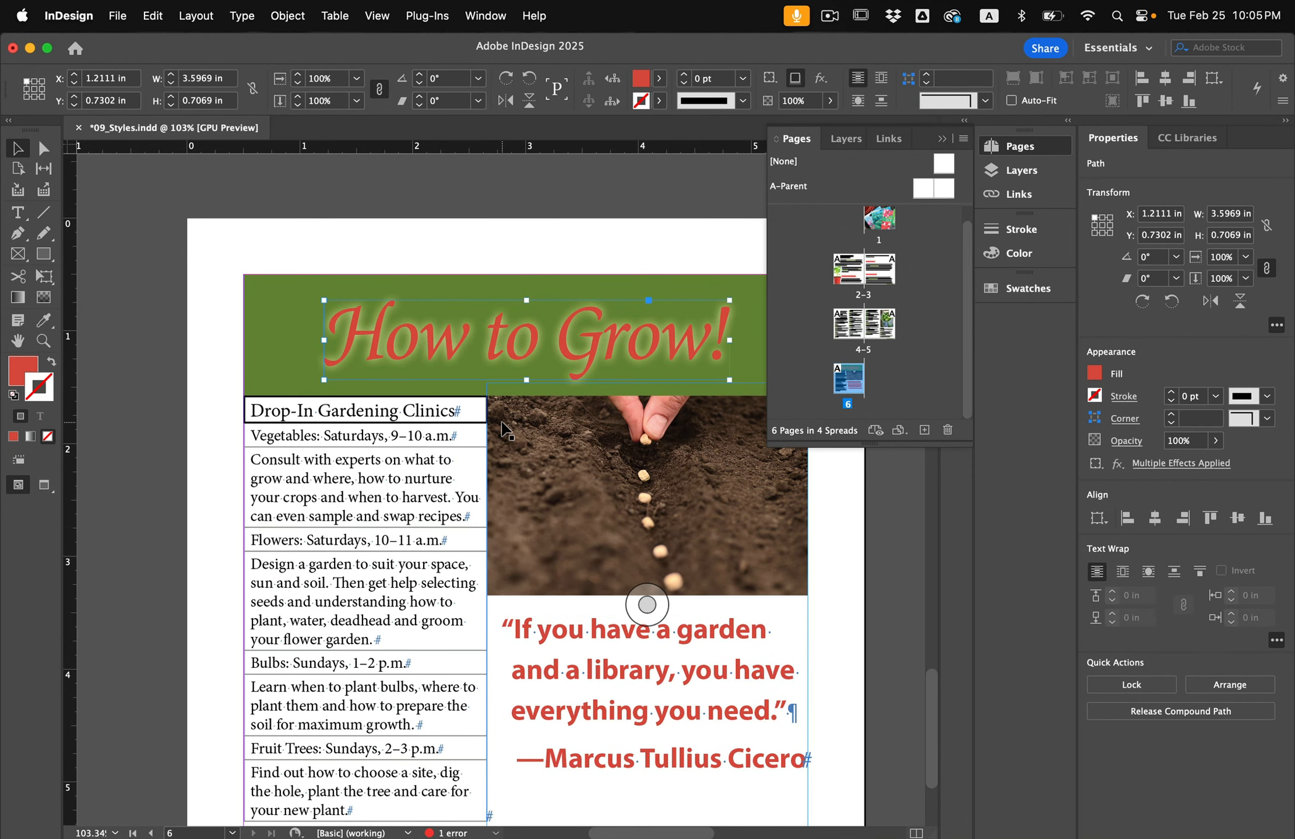
click(1030, 153)
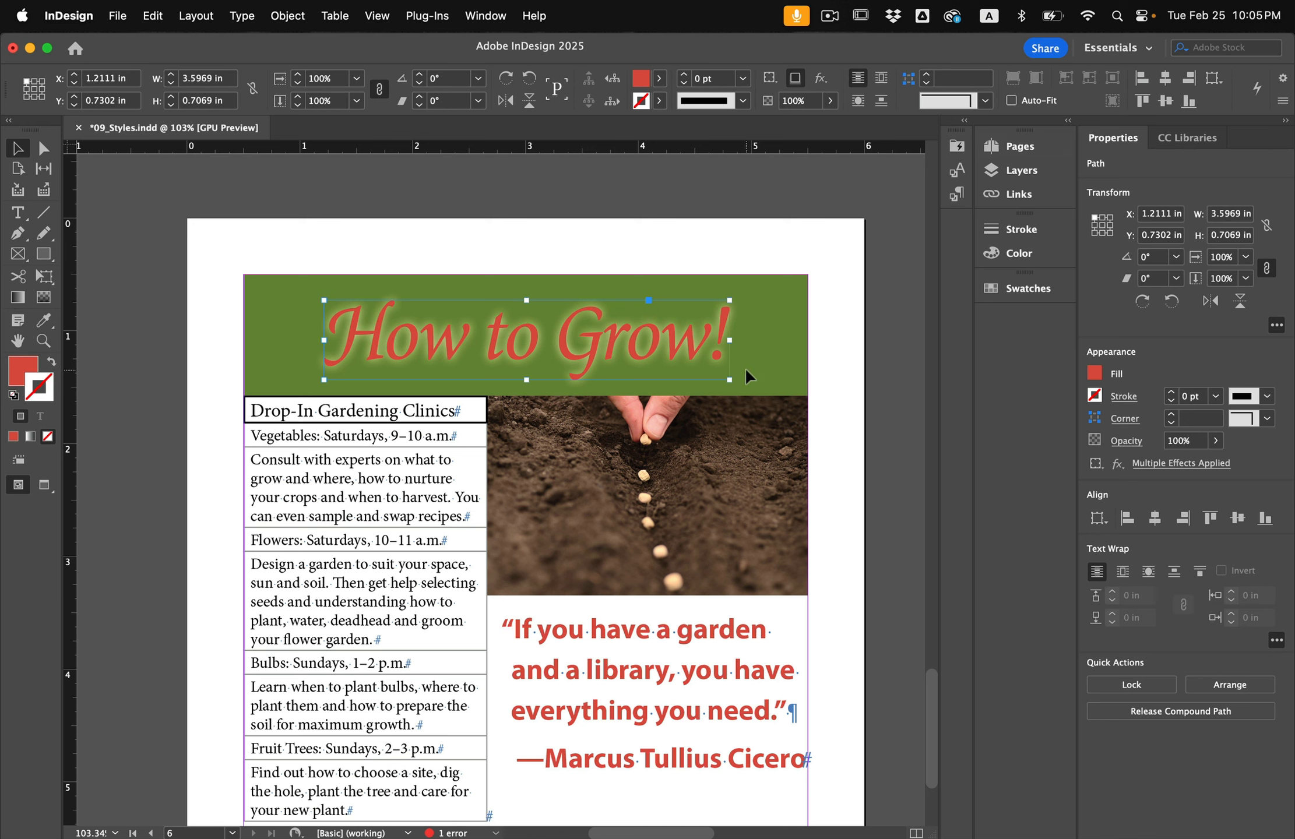
click(201, 466)
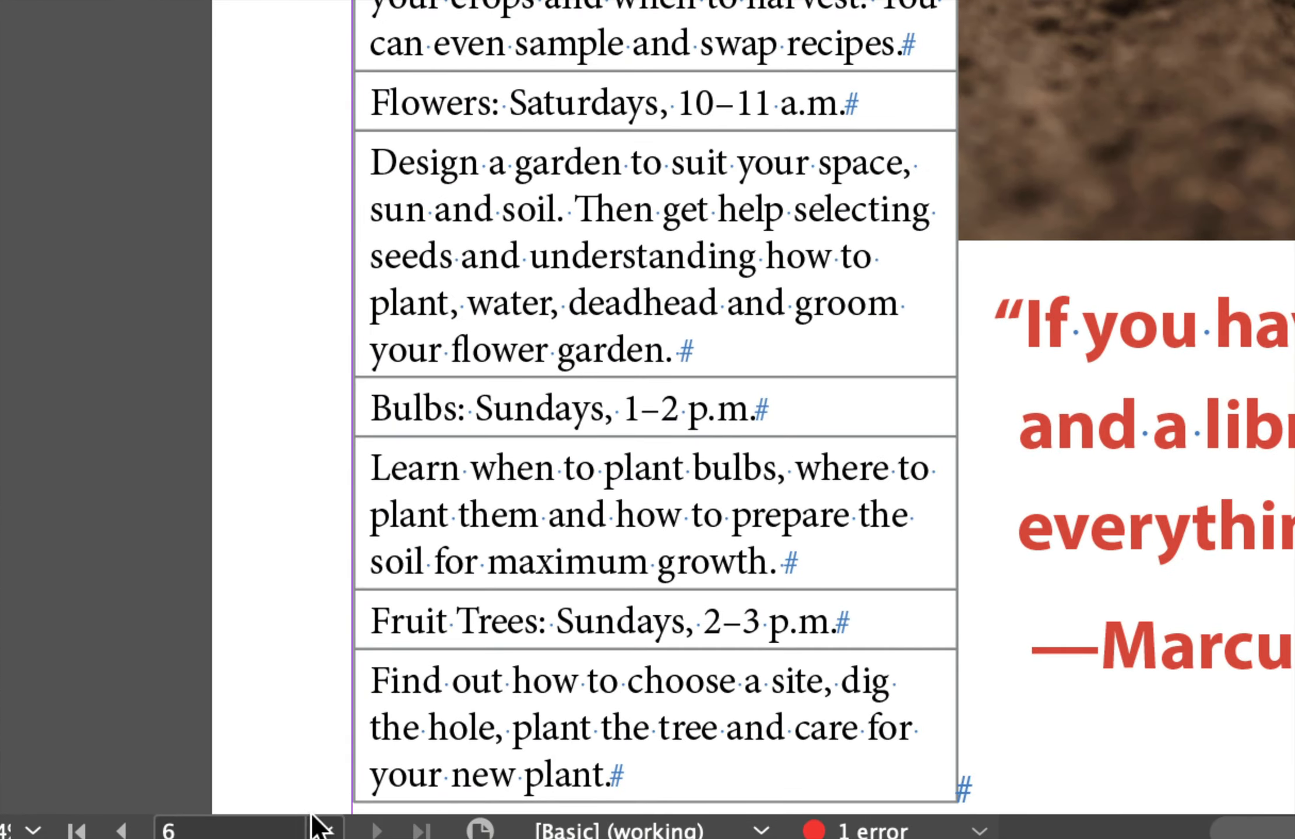
Go to page 3 and show the whole Fabulous Flower Tips table with the paragraph style list collapsed.
click(232, 833)
click(209, 603)
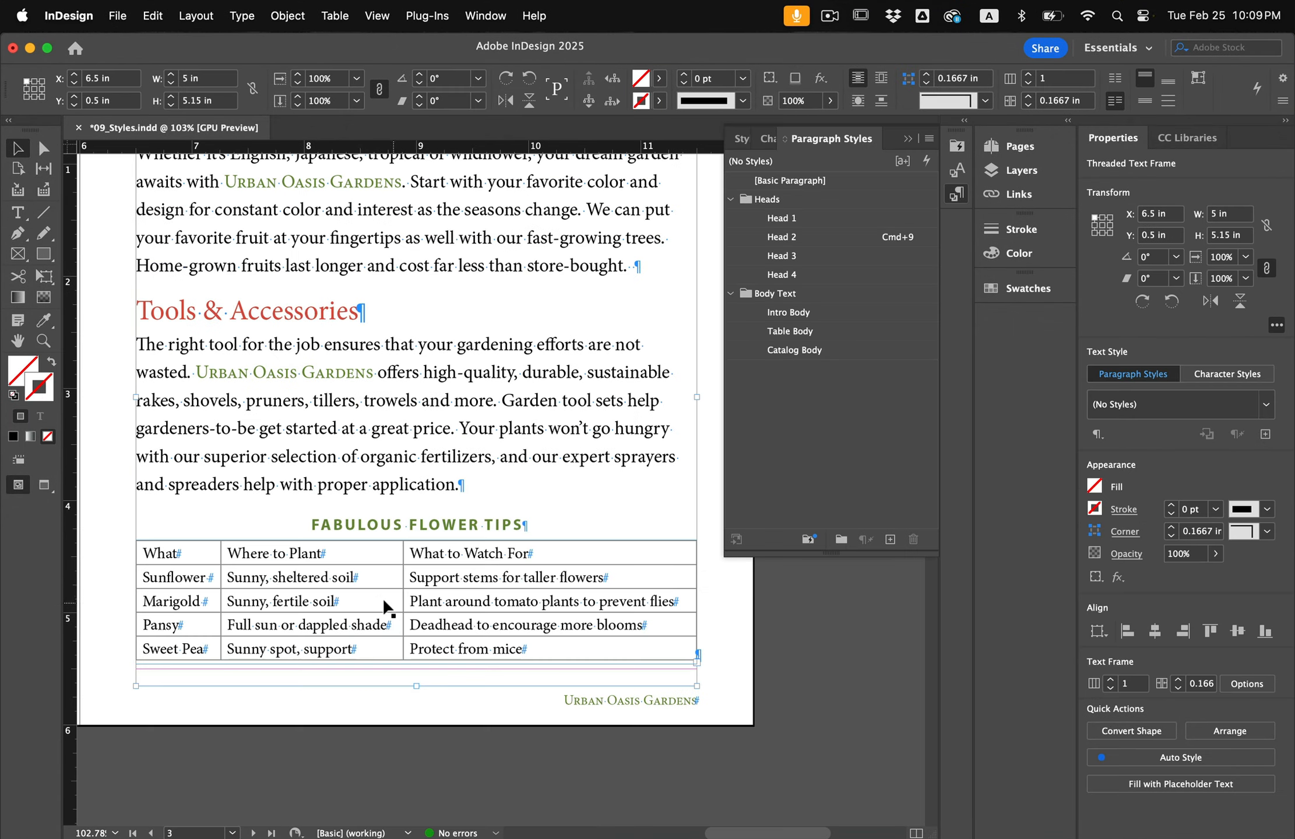
scroll(378, 593, down, 2)
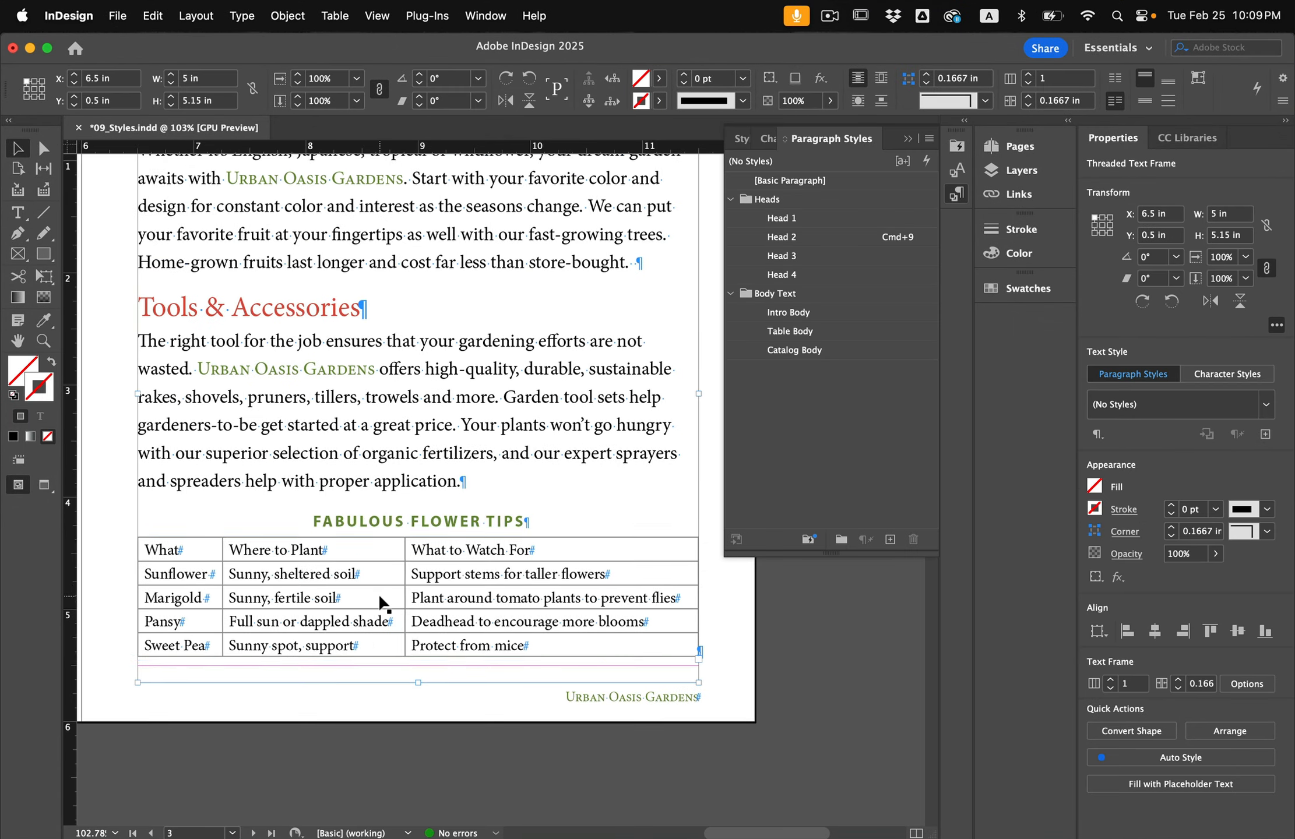
scroll(378, 593, down, 1)
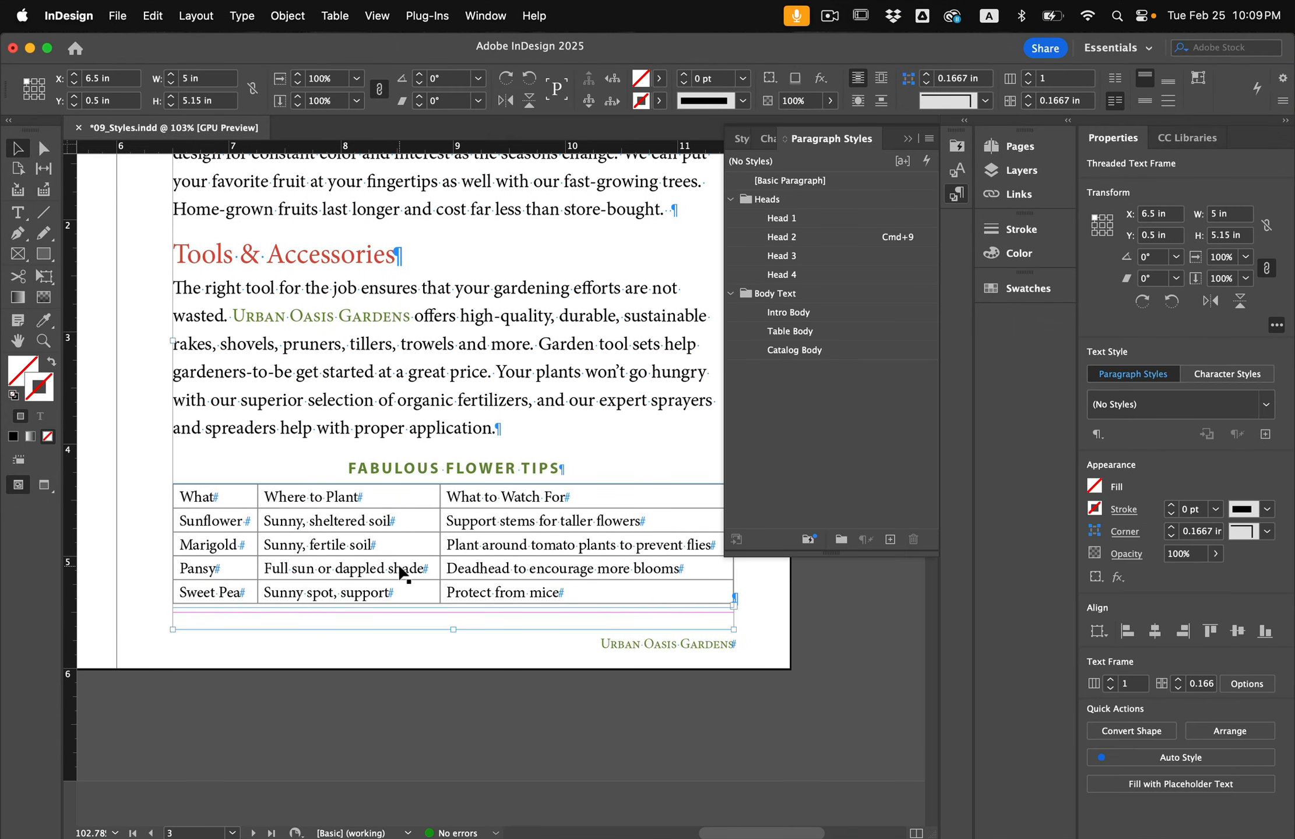
scroll(399, 567, up, 1)
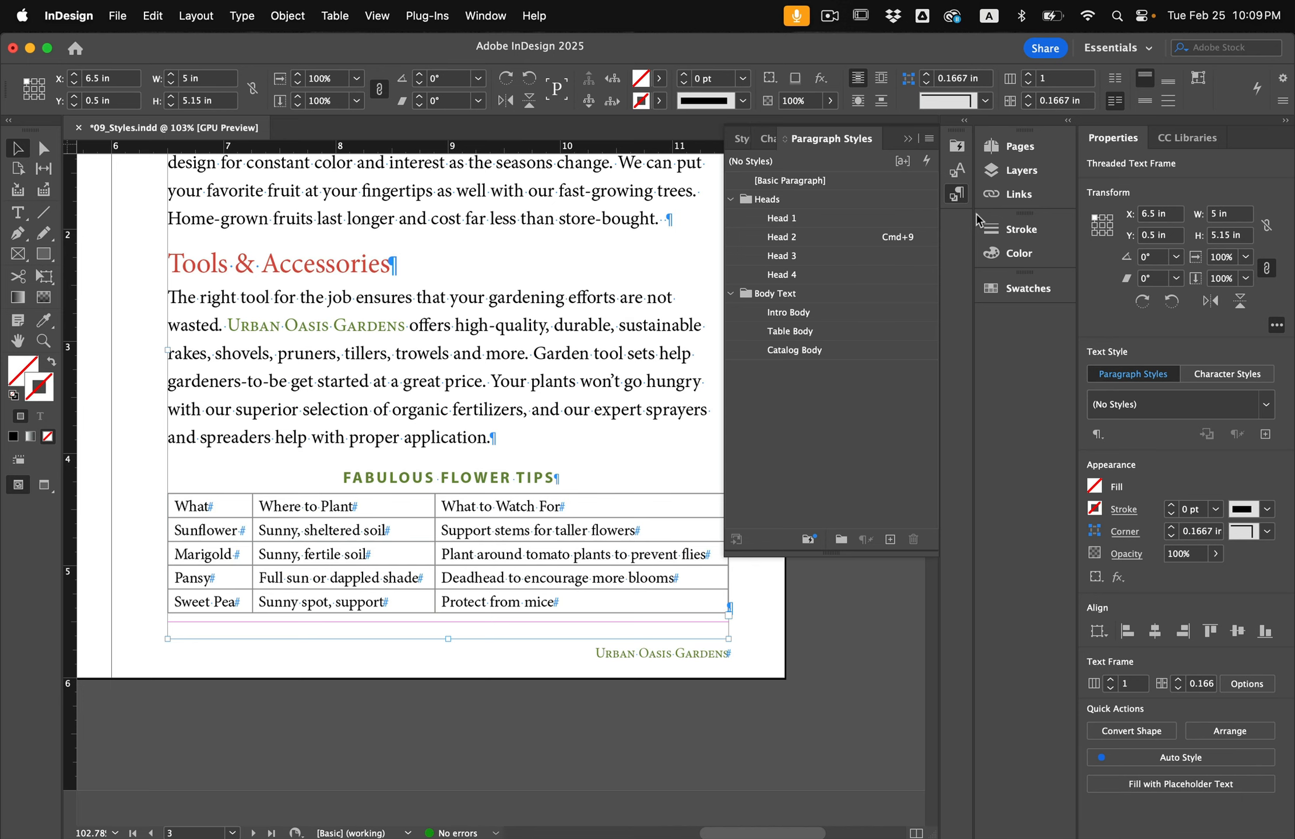
click(956, 193)
scroll(633, 526, left, 2)
scroll(632, 527, down, 2)
scroll(635, 527, up, 1)
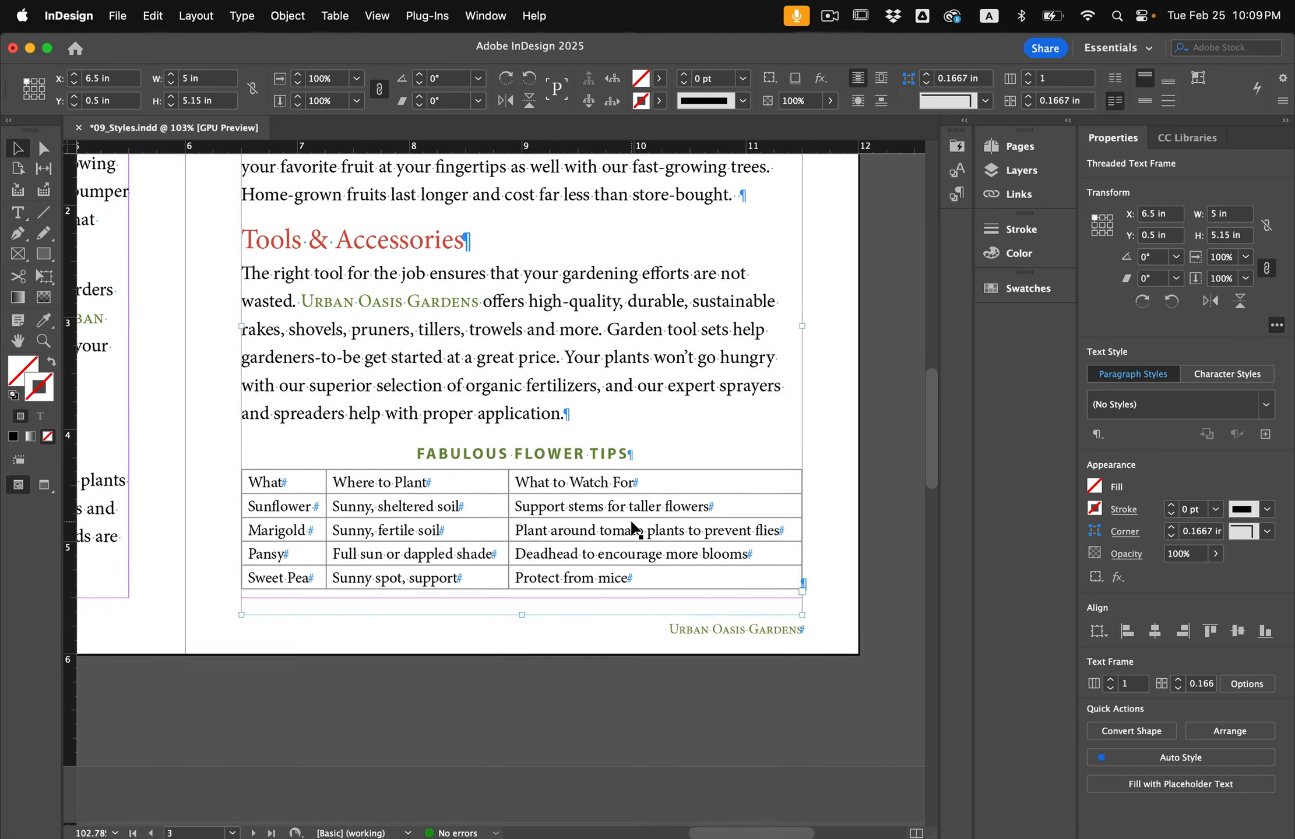
scroll(635, 527, up, 1)
Fill the header row of the Fabulous Flower Tips table with Green-Brightest.
key(t)
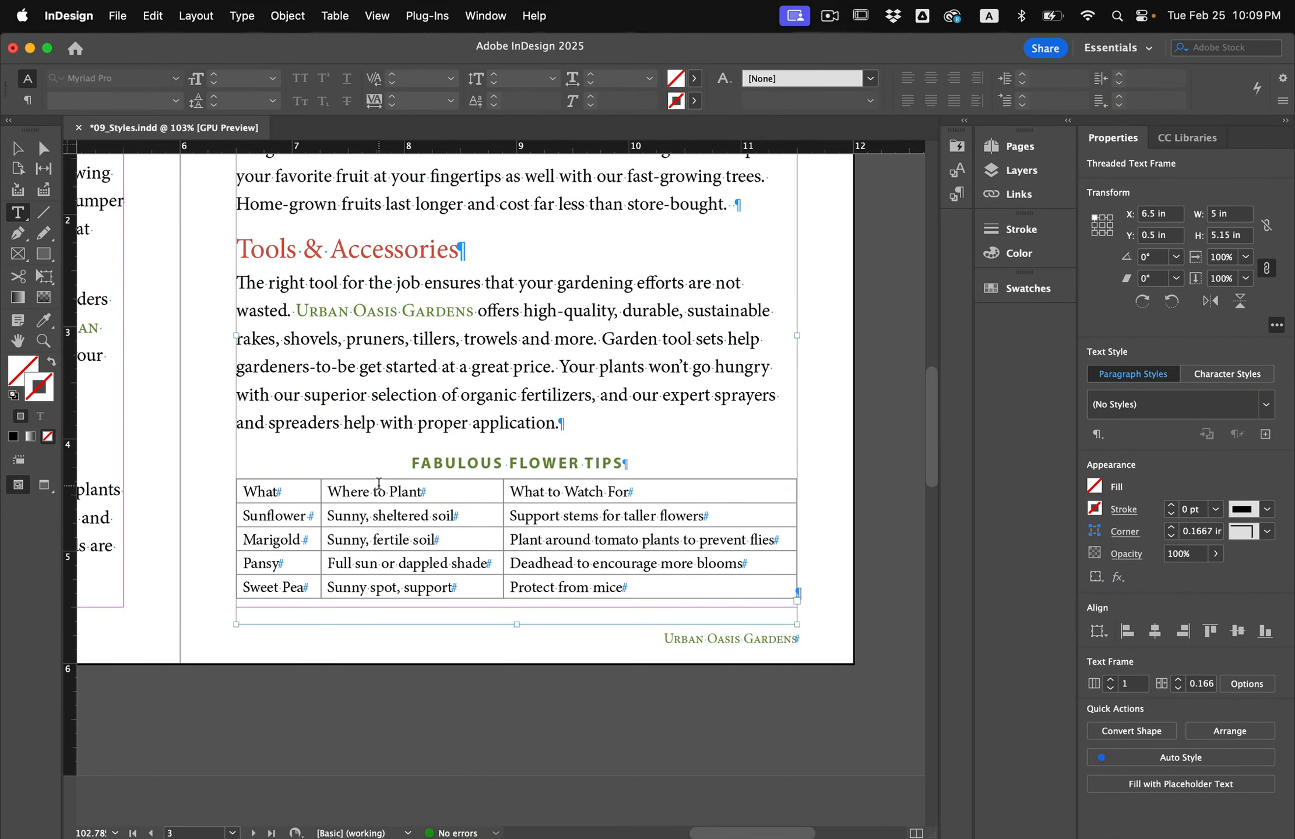
drag(375, 491, 449, 604)
drag(301, 492, 398, 575)
click(398, 577)
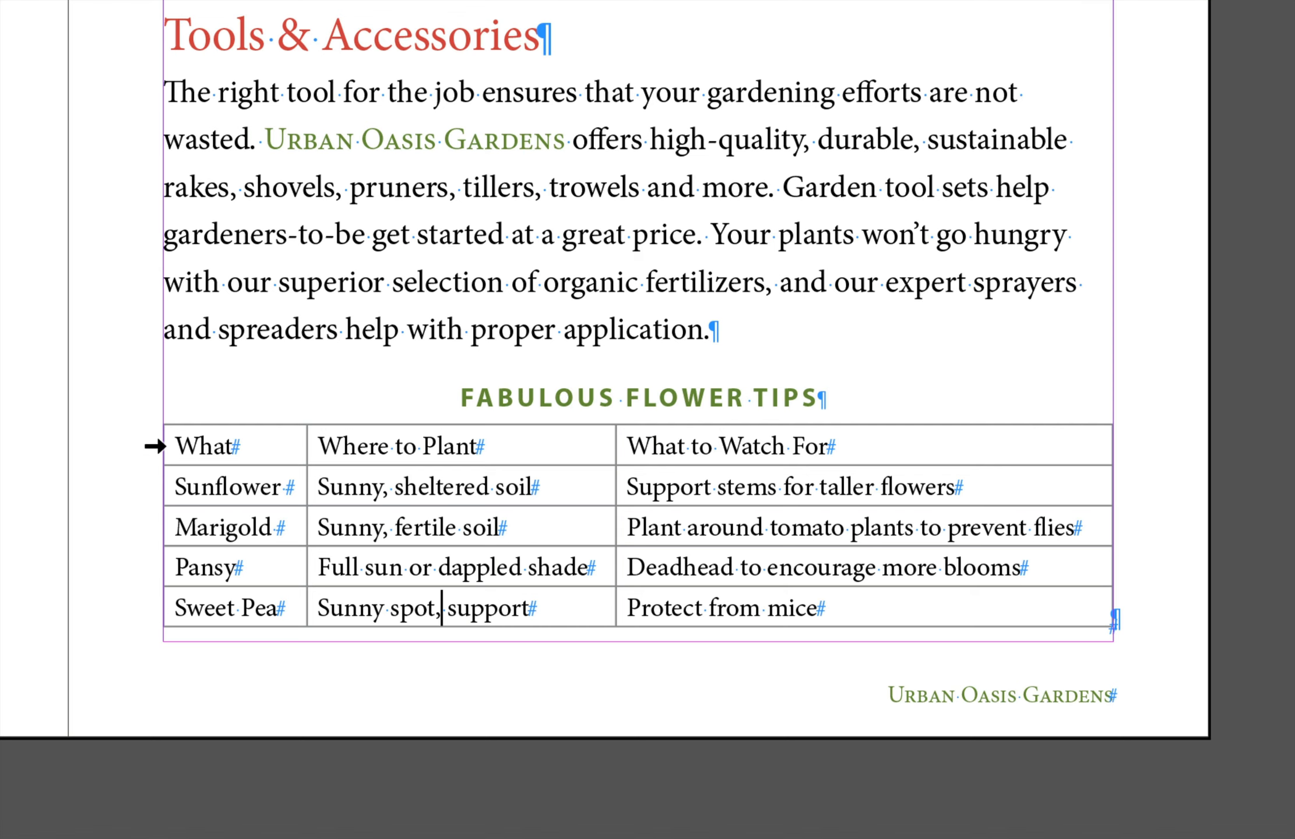
click(154, 446)
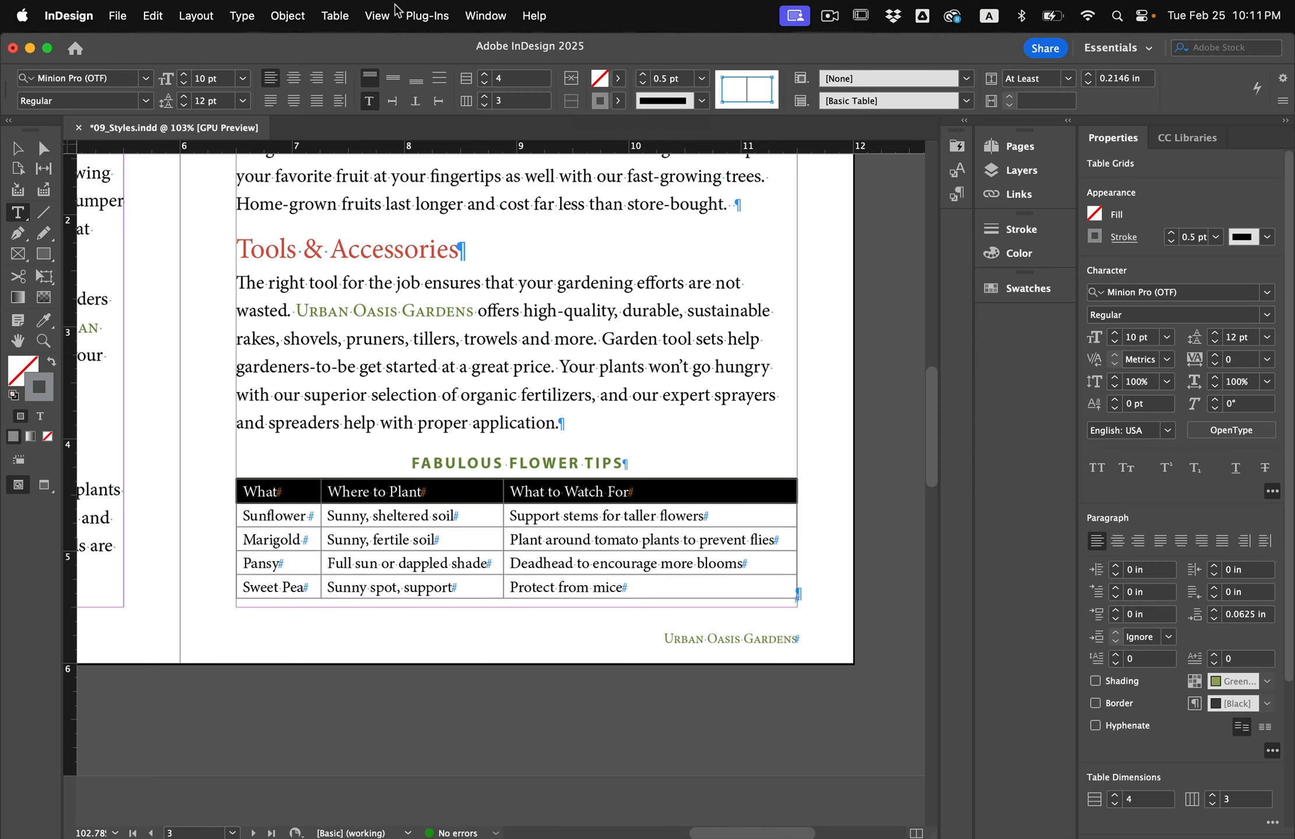
click(333, 15)
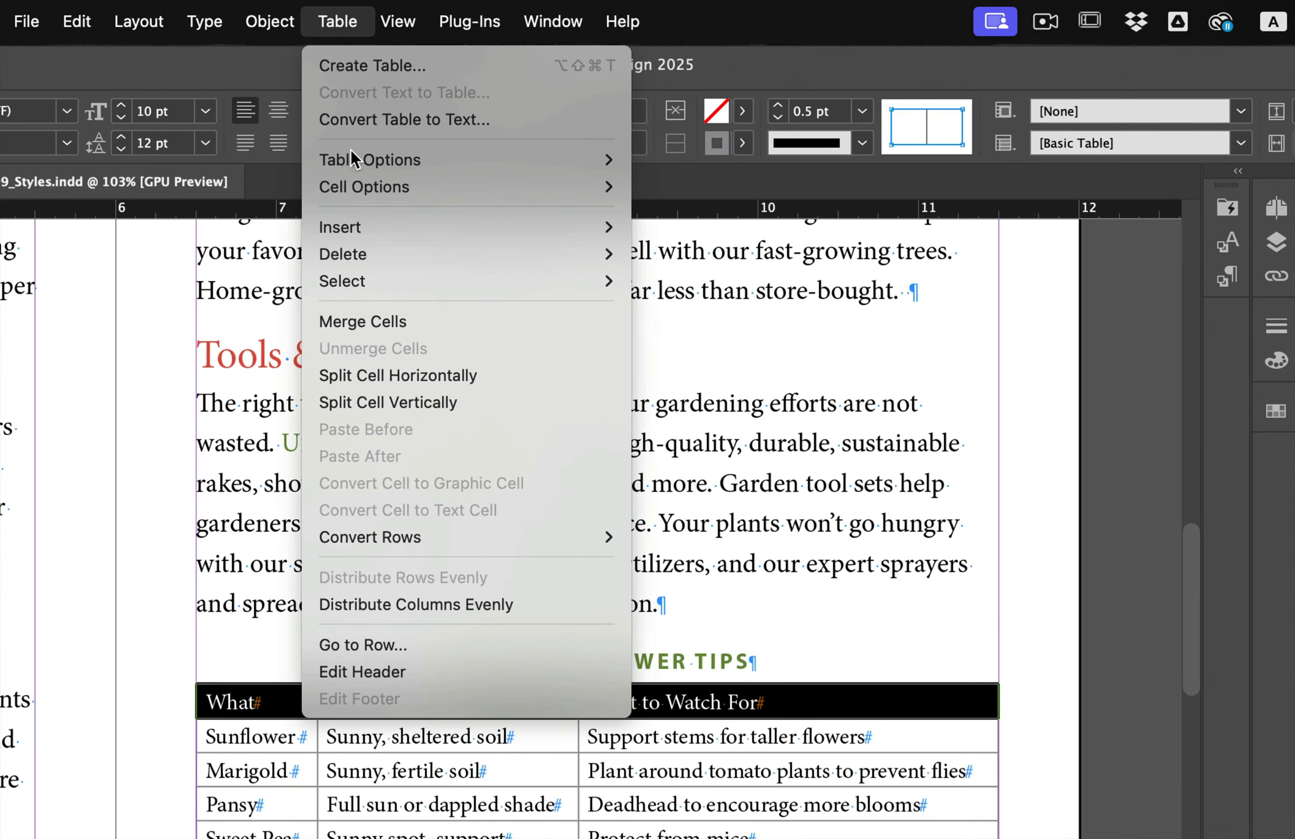
mouse_move(357, 187)
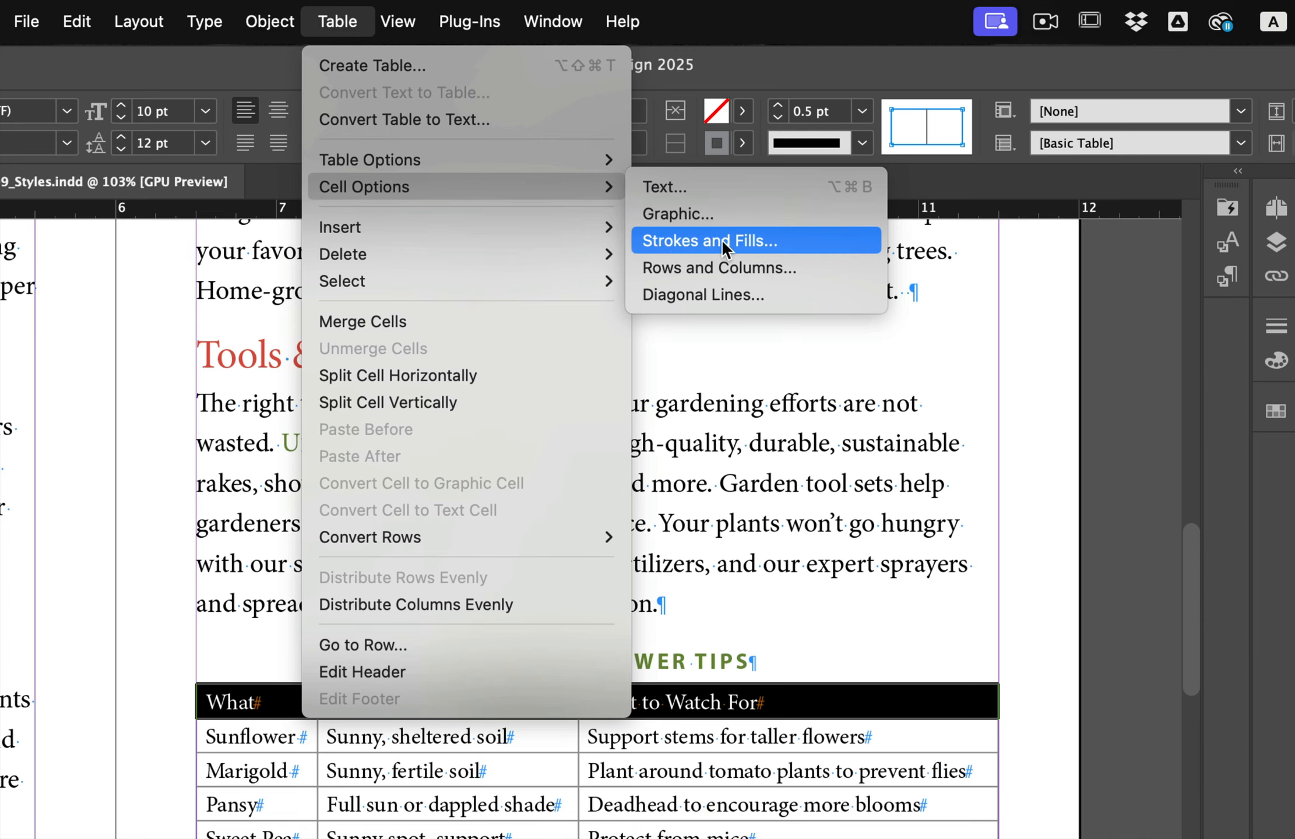
click(700, 239)
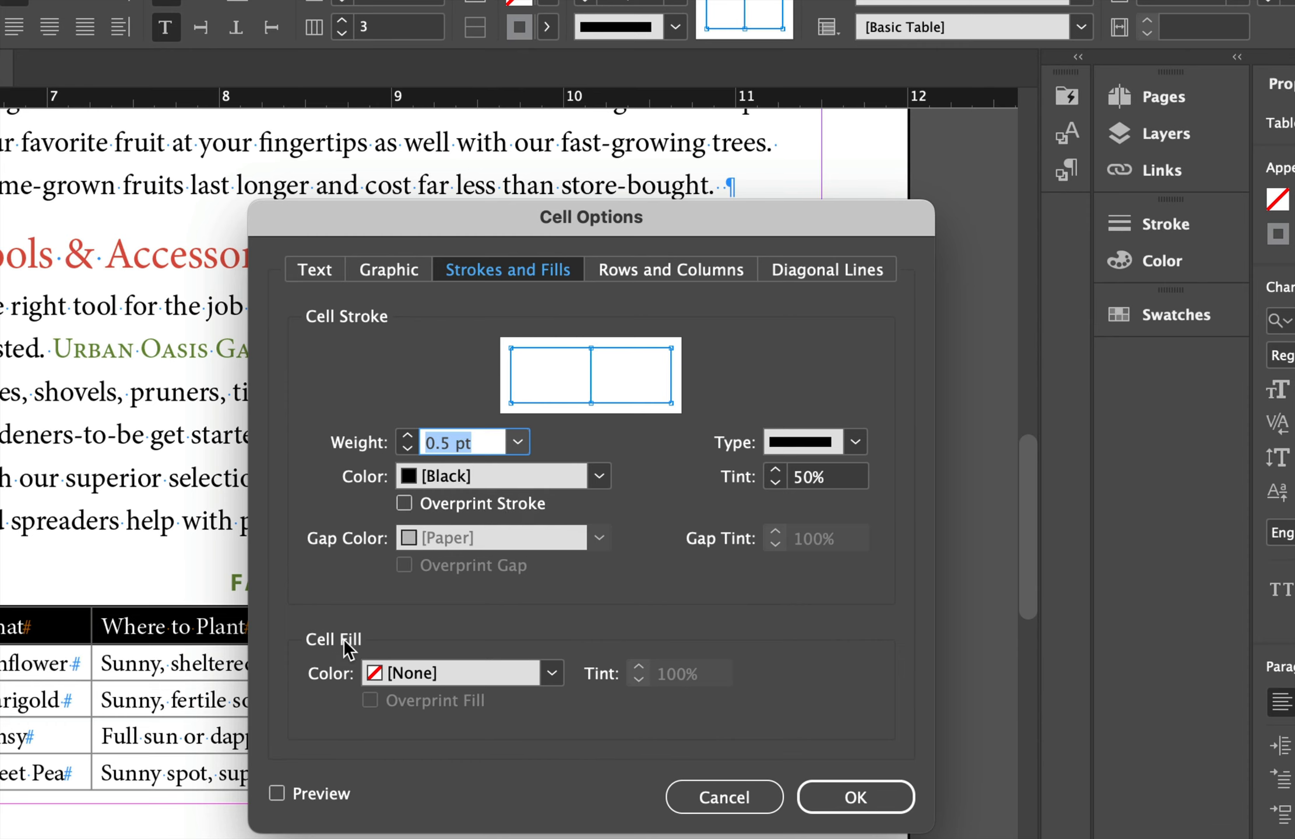
click(552, 673)
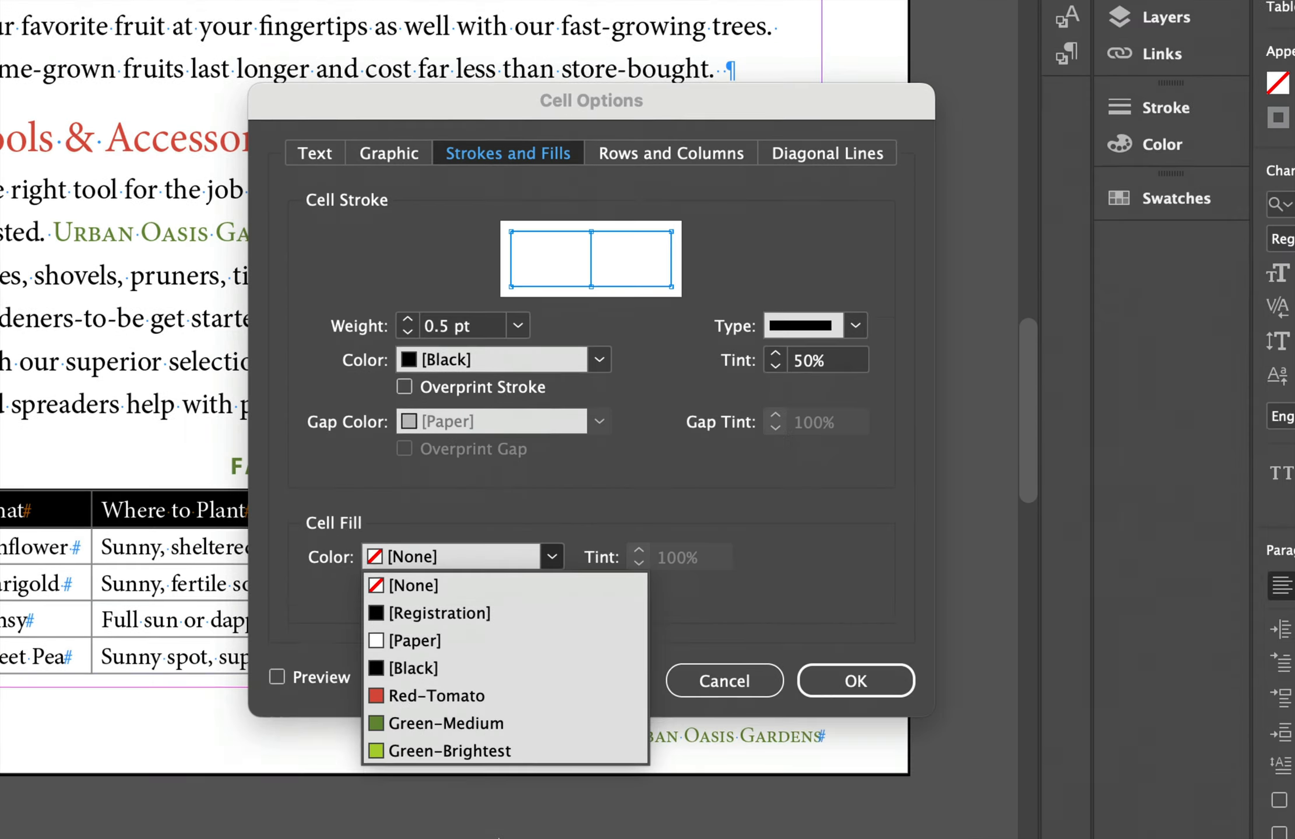
click(499, 729)
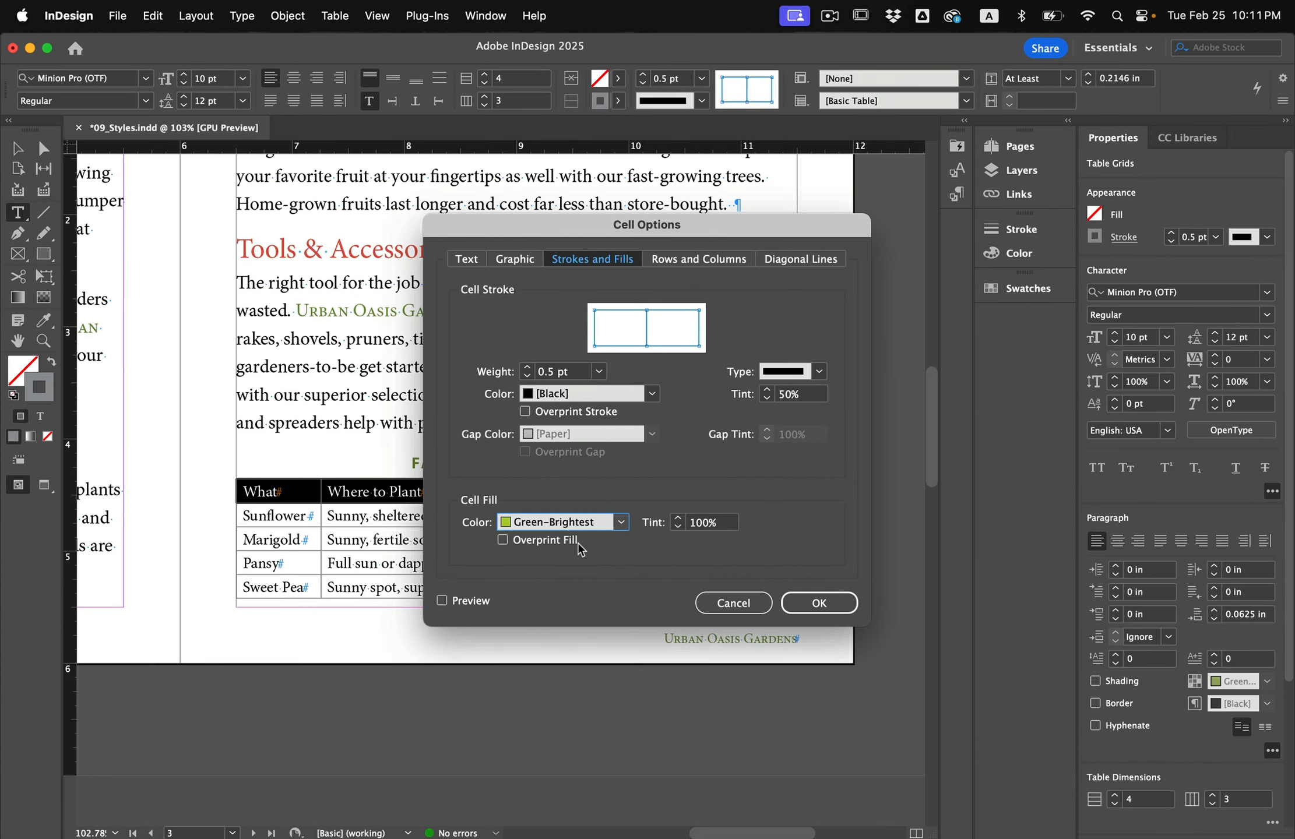
click(818, 602)
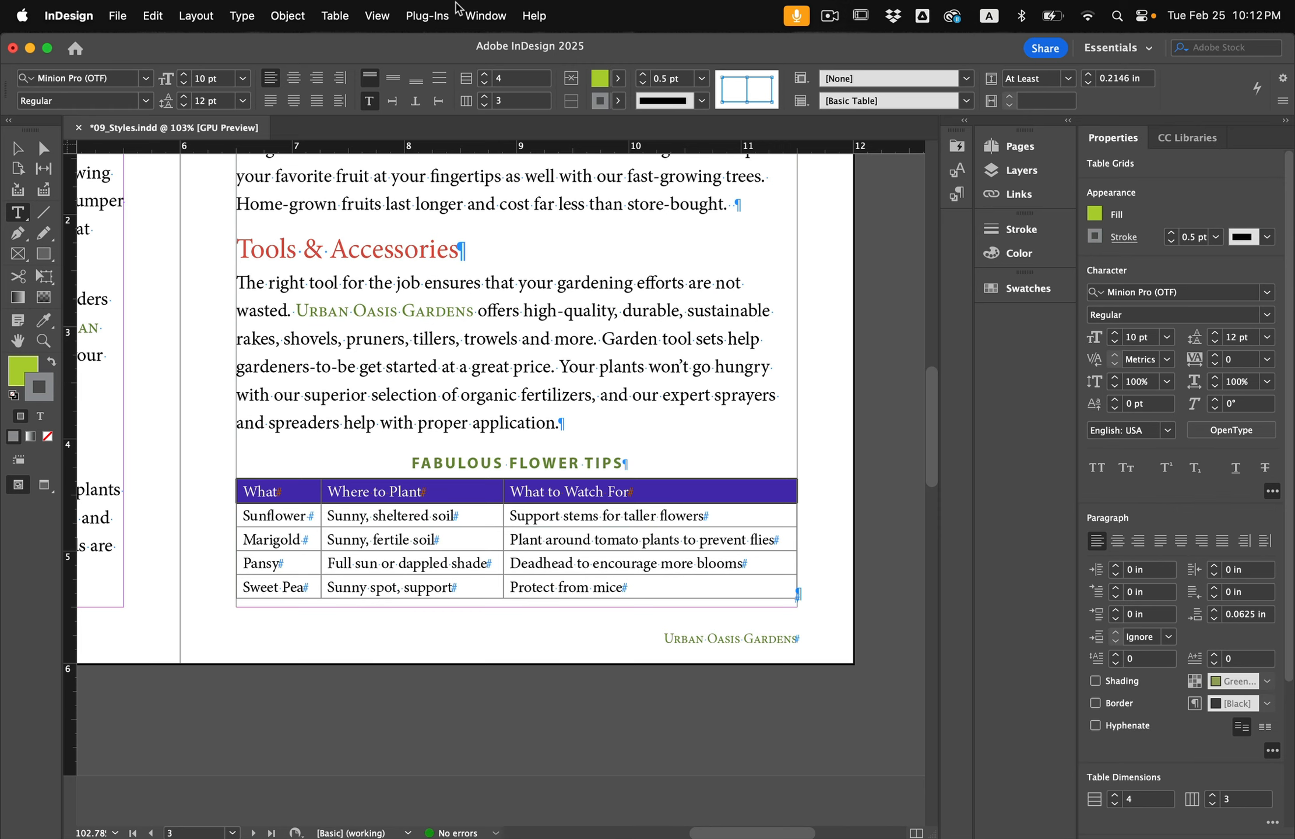
Create a cell style named Table Head from the selected header row, using the Head 4 paragraph style.
click(505, 7)
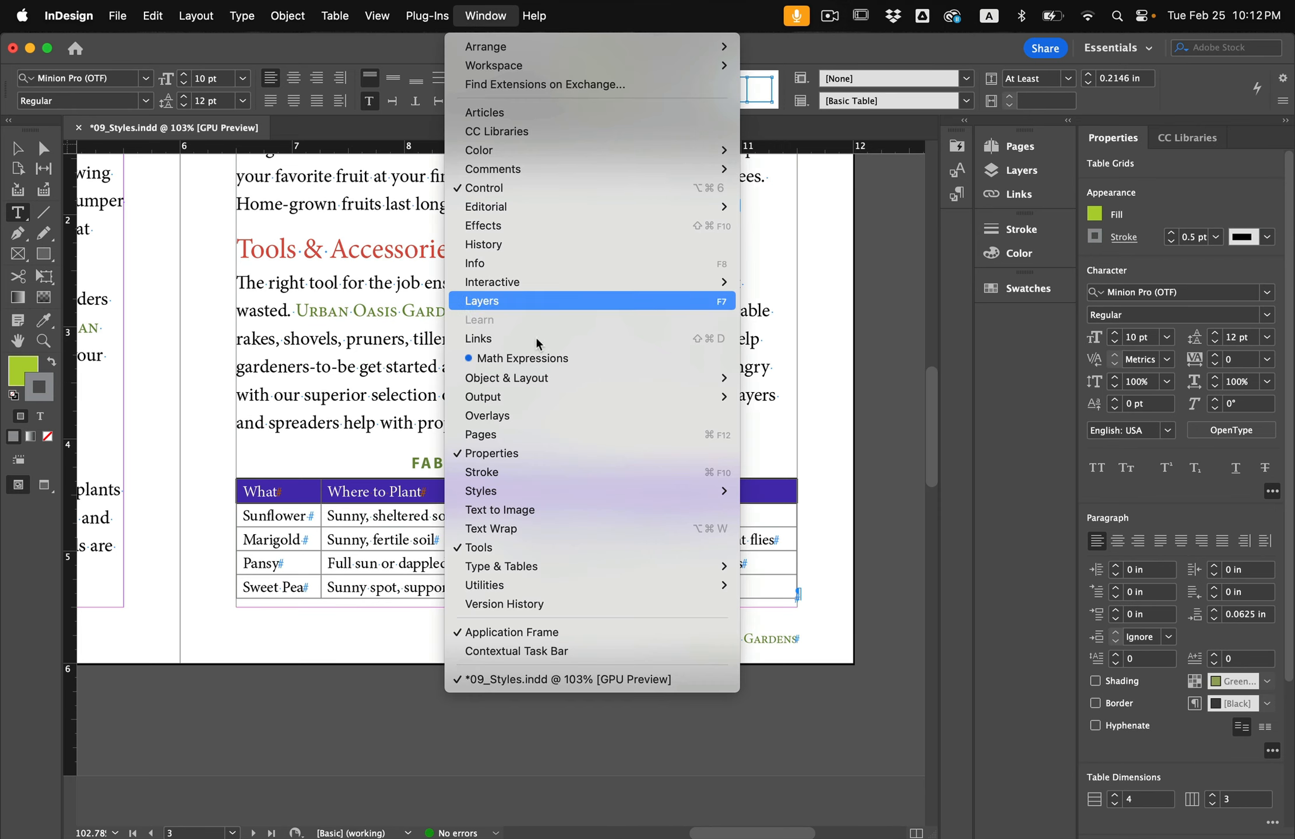
mouse_move(562, 493)
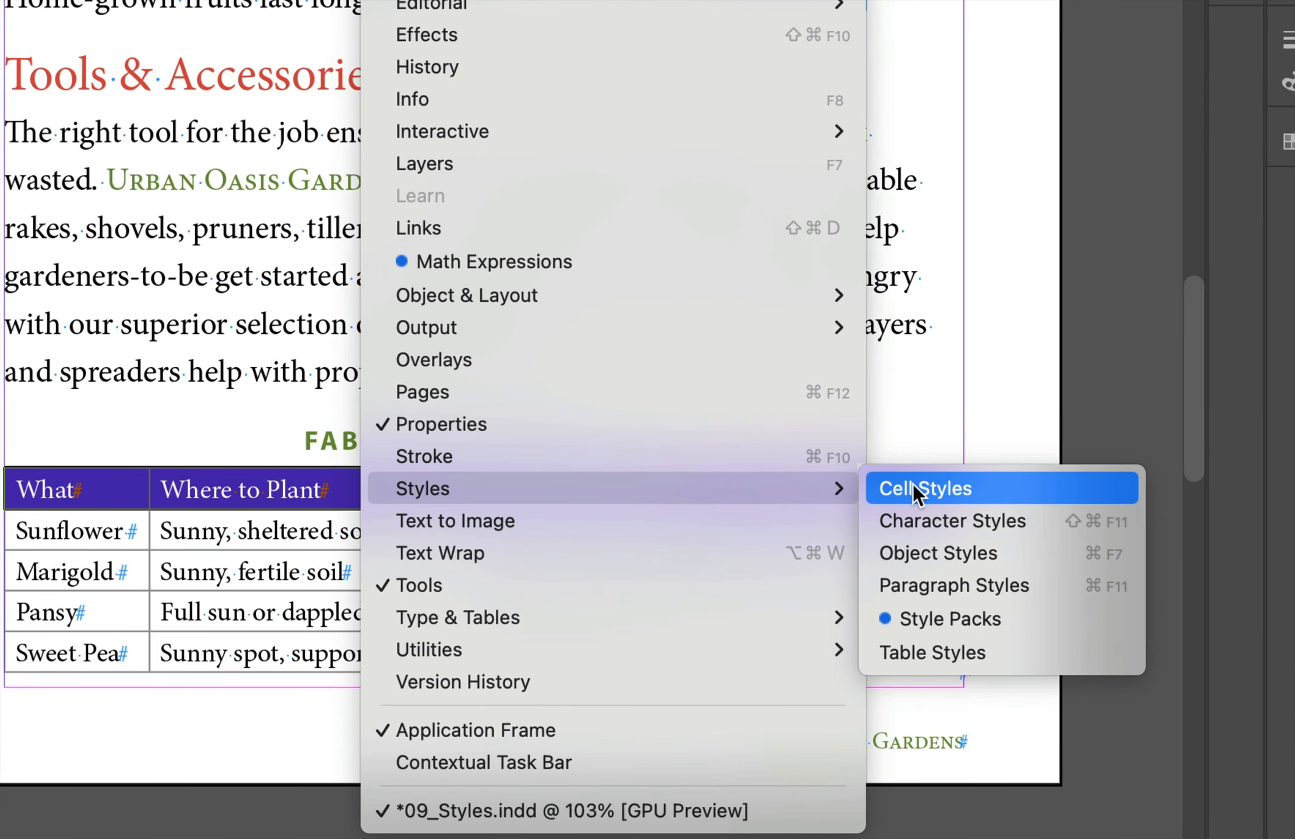
click(913, 489)
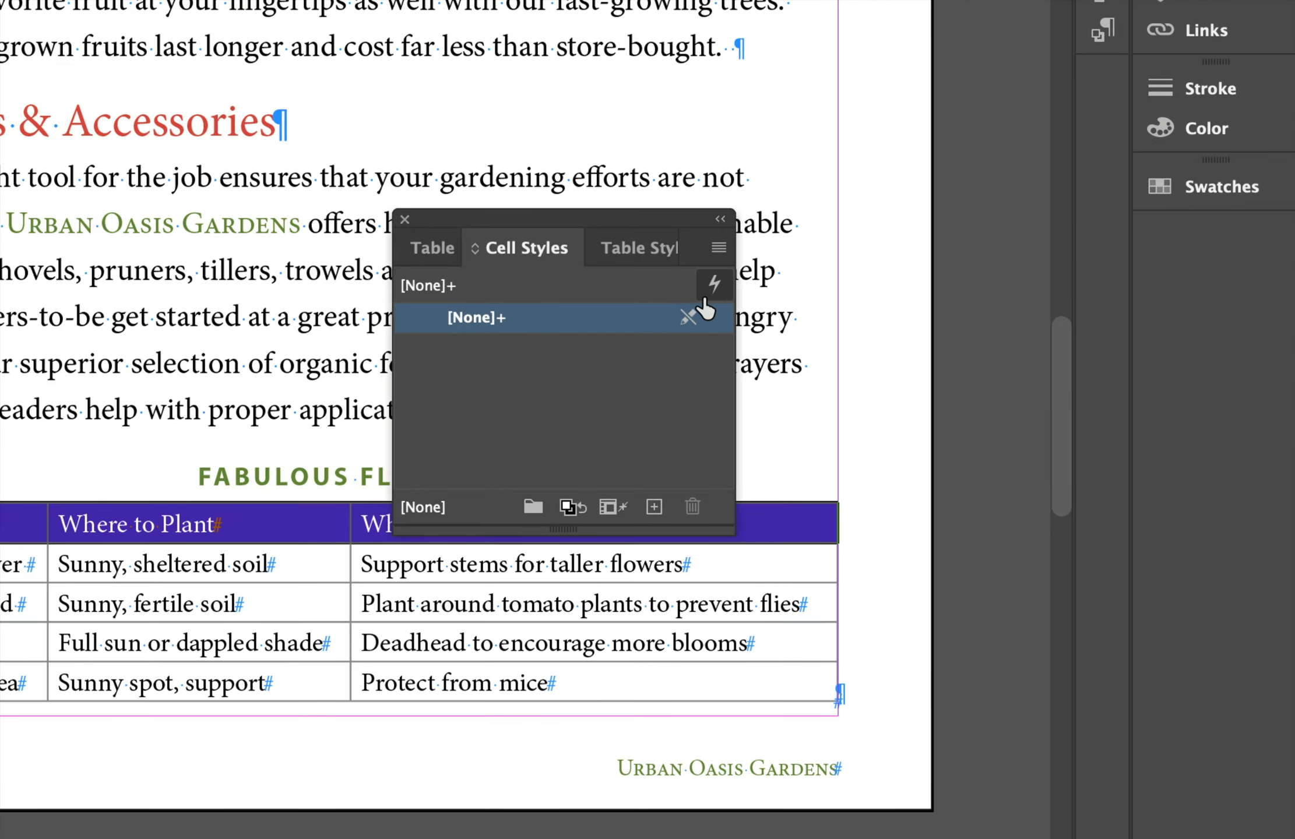
click(719, 250)
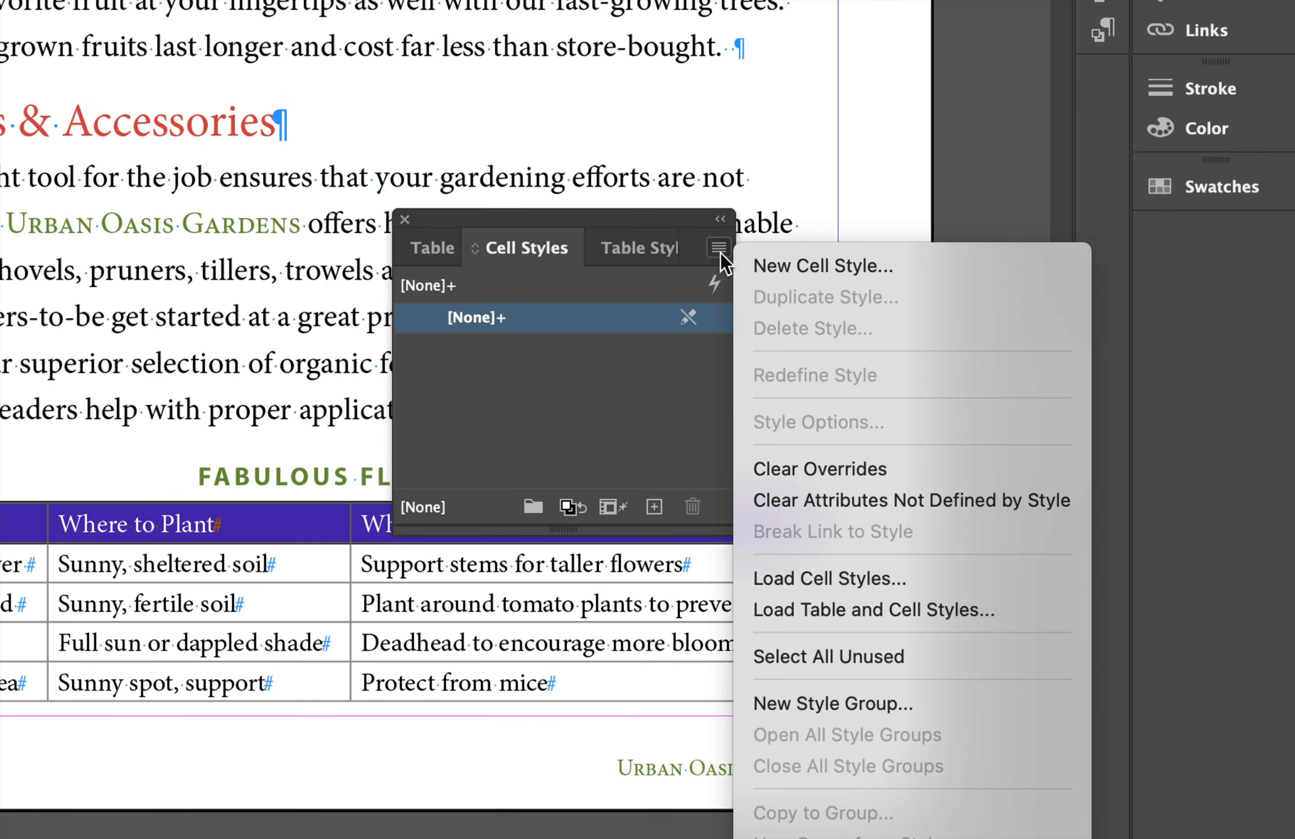
click(768, 265)
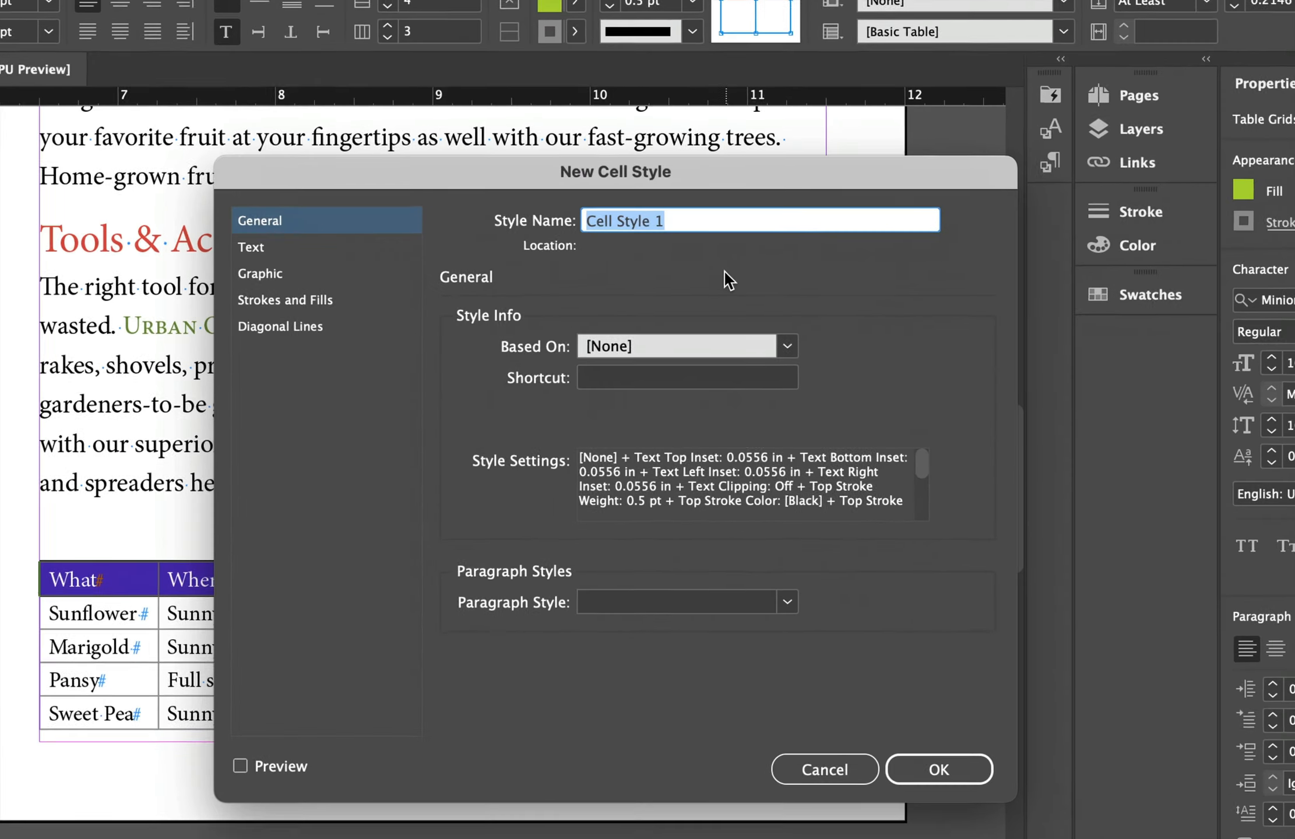
text(Table Head)
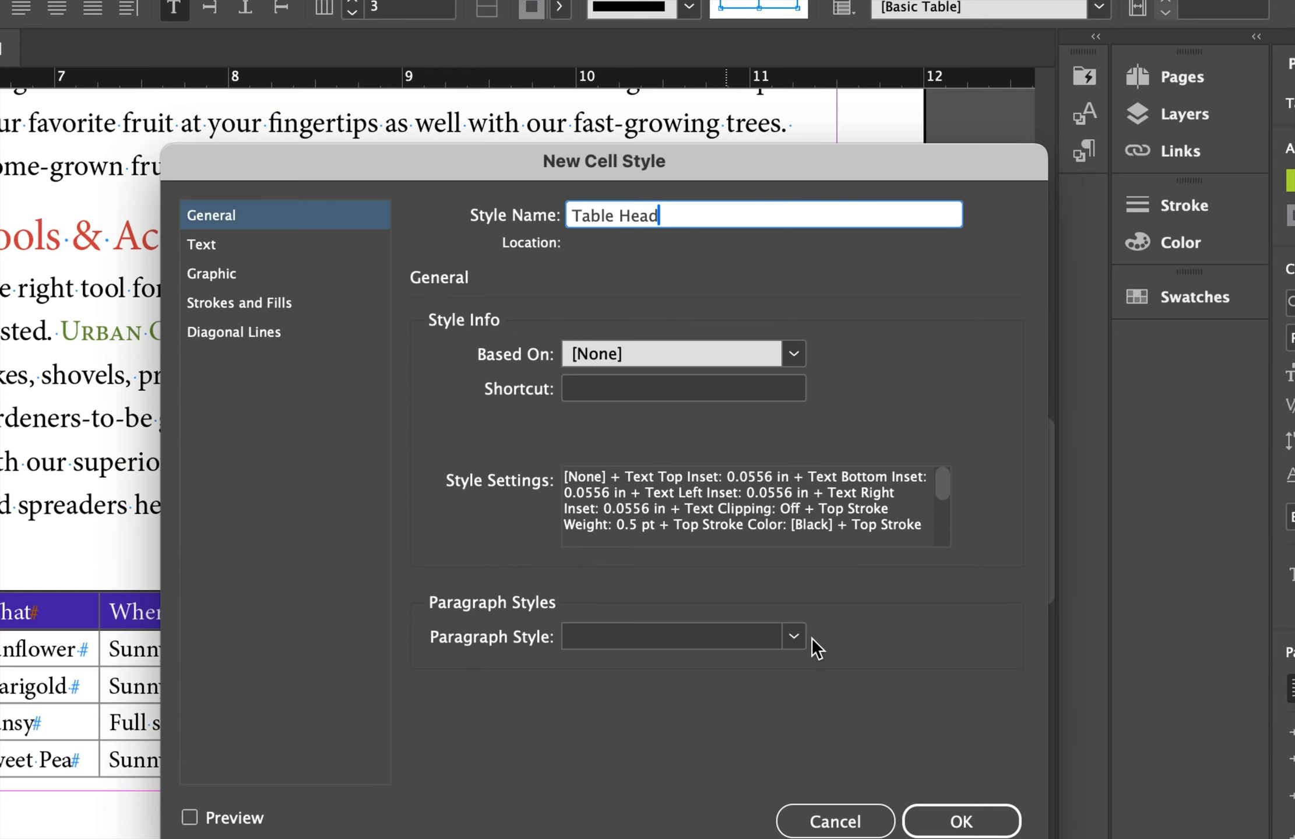
click(792, 636)
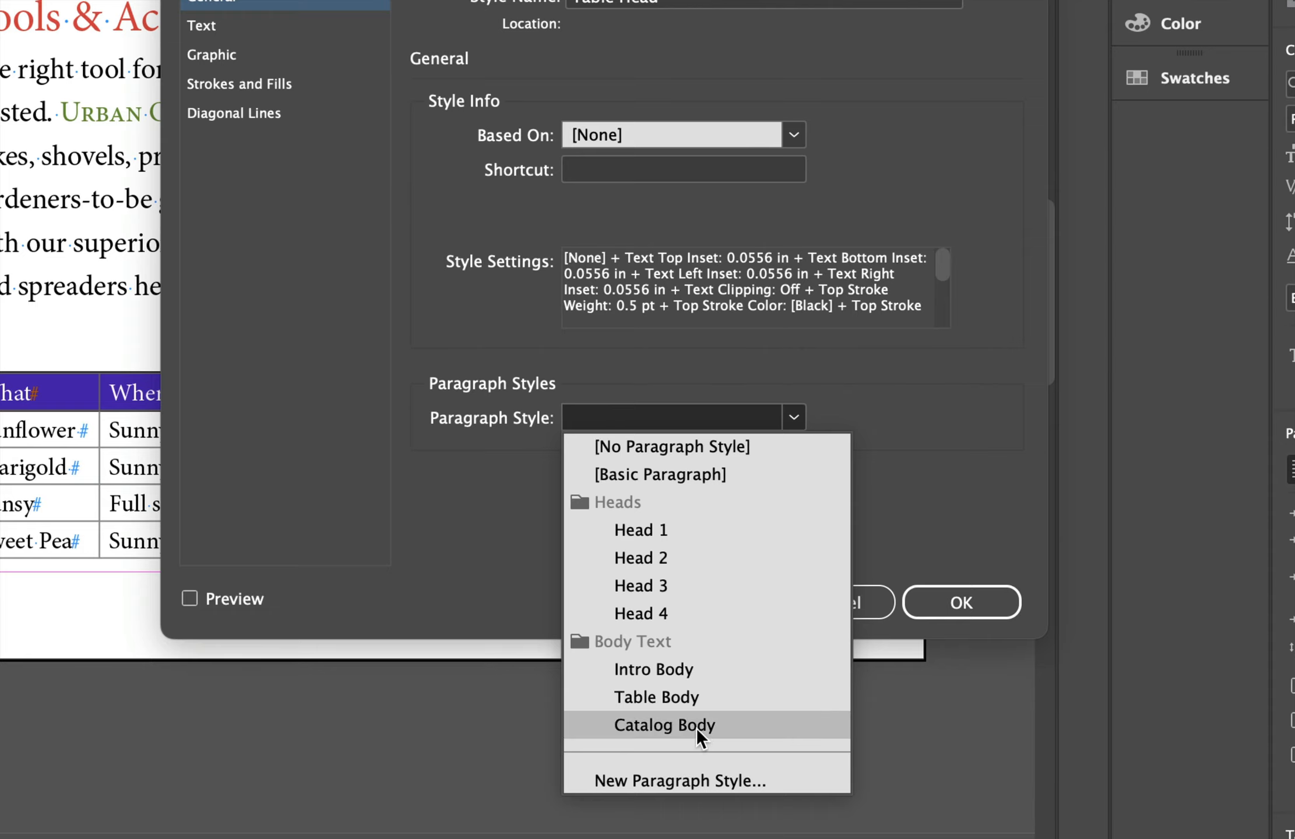
click(694, 615)
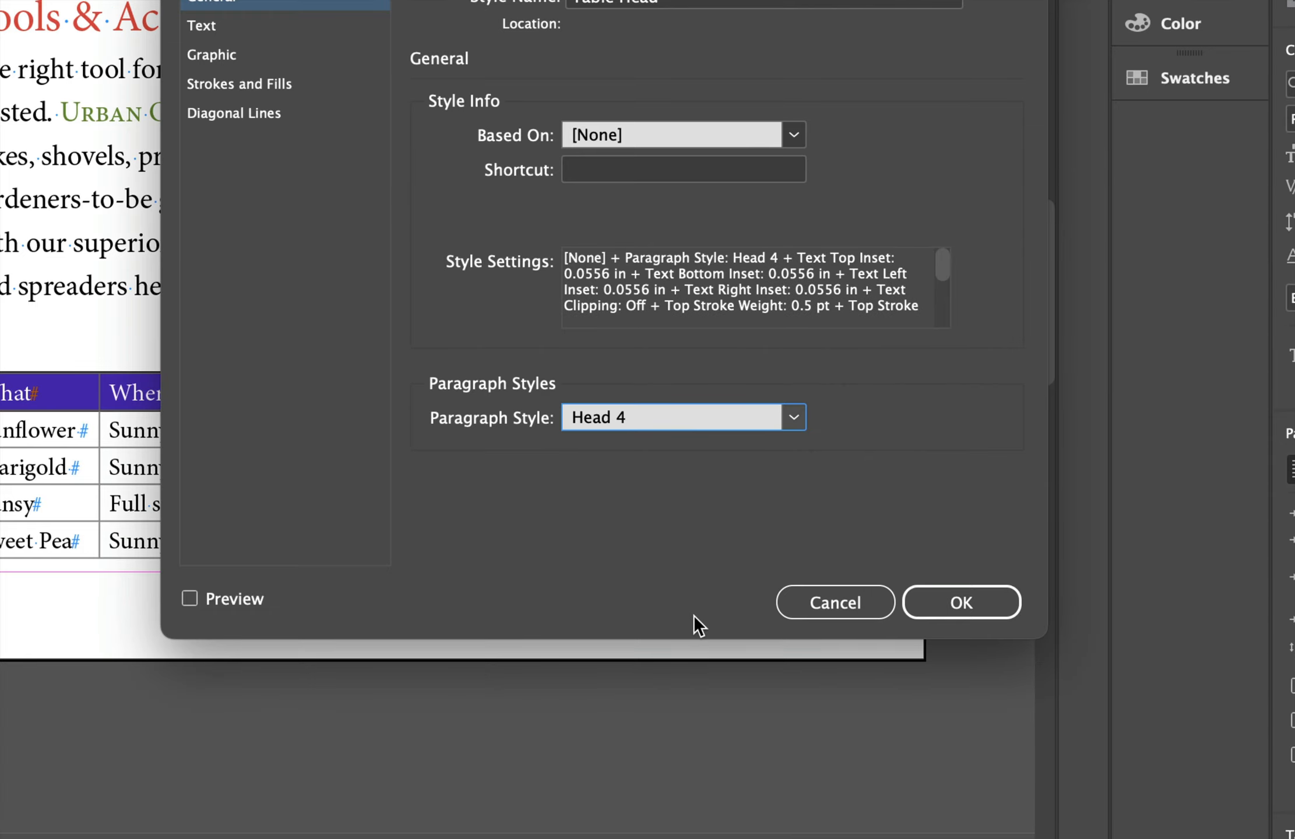
click(941, 600)
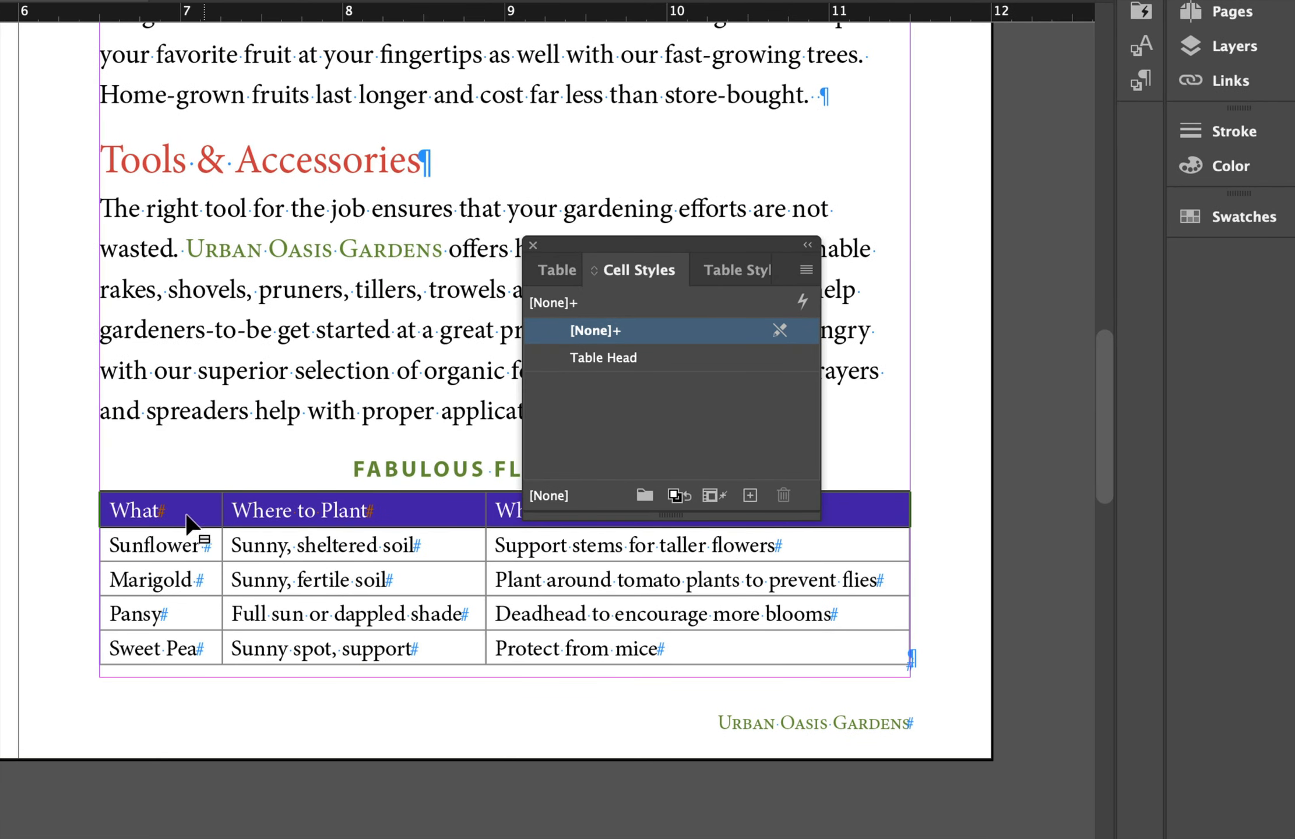
Apply the Table Head cell style to the table's header row and clear its overrides.
click(599, 362)
click(331, 524)
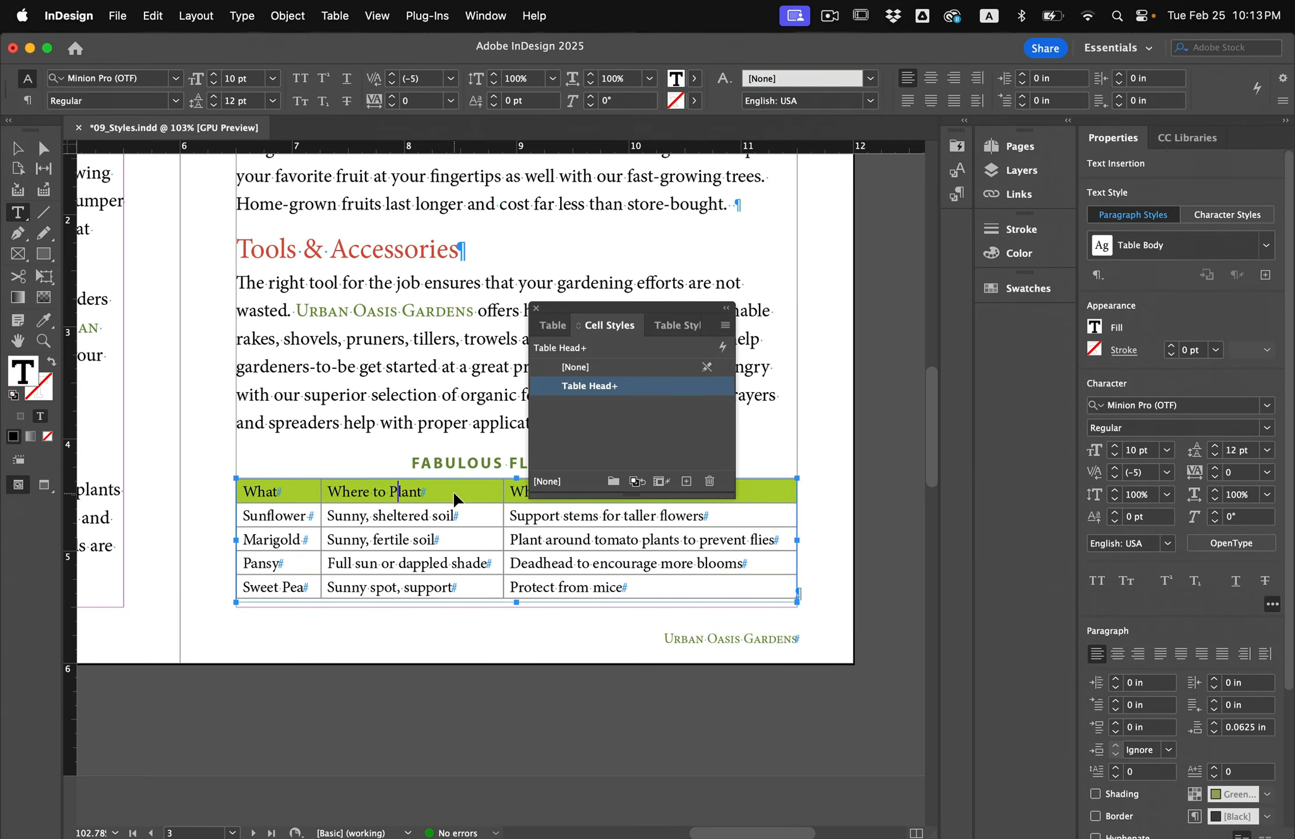
key(super+3)
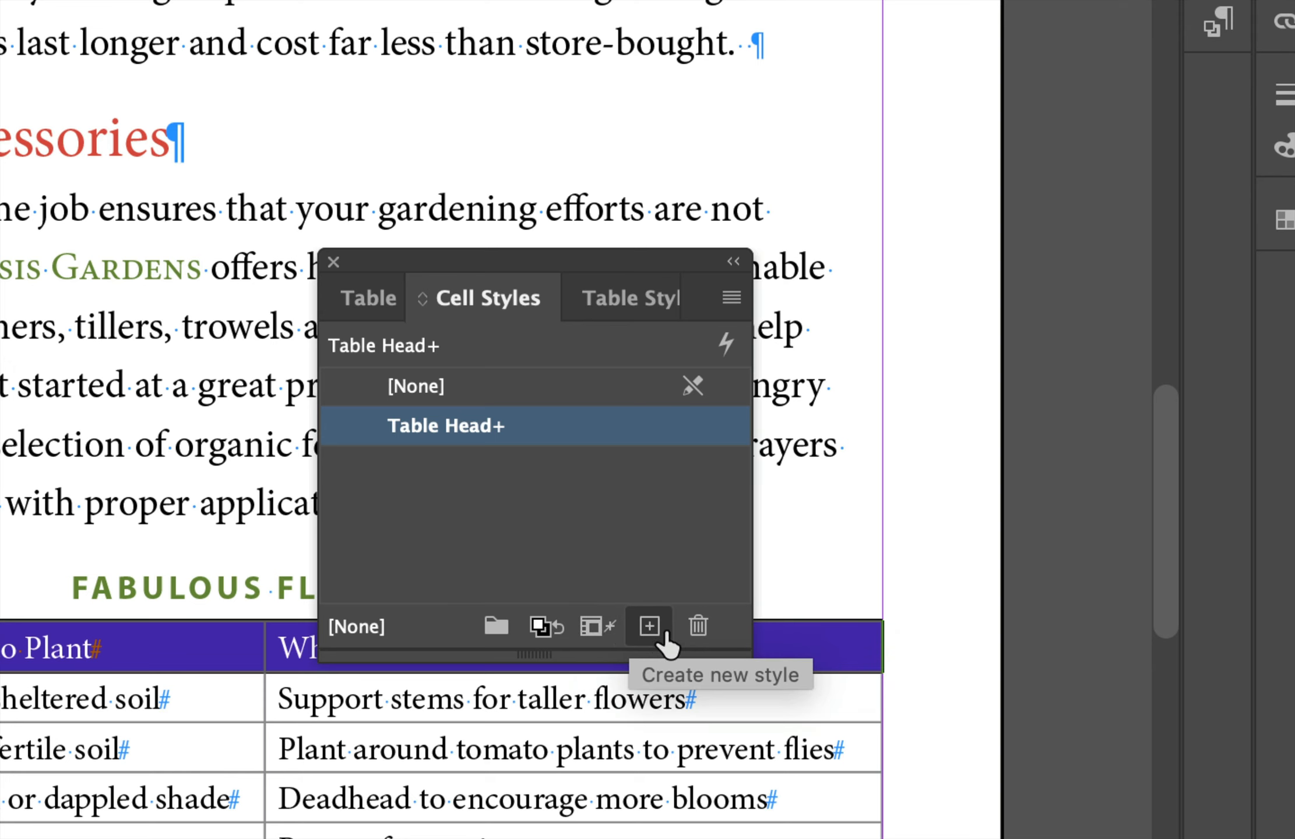
click(610, 637)
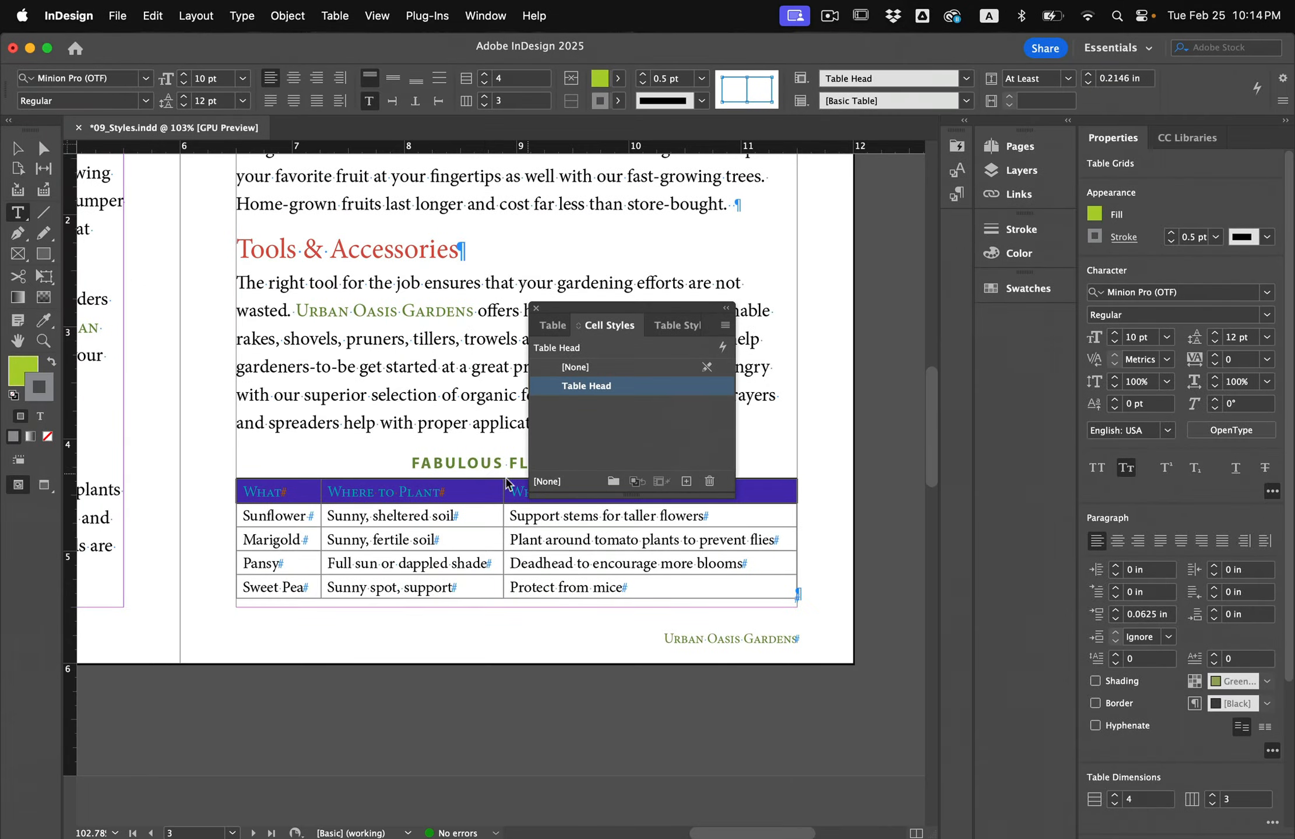
click(197, 649)
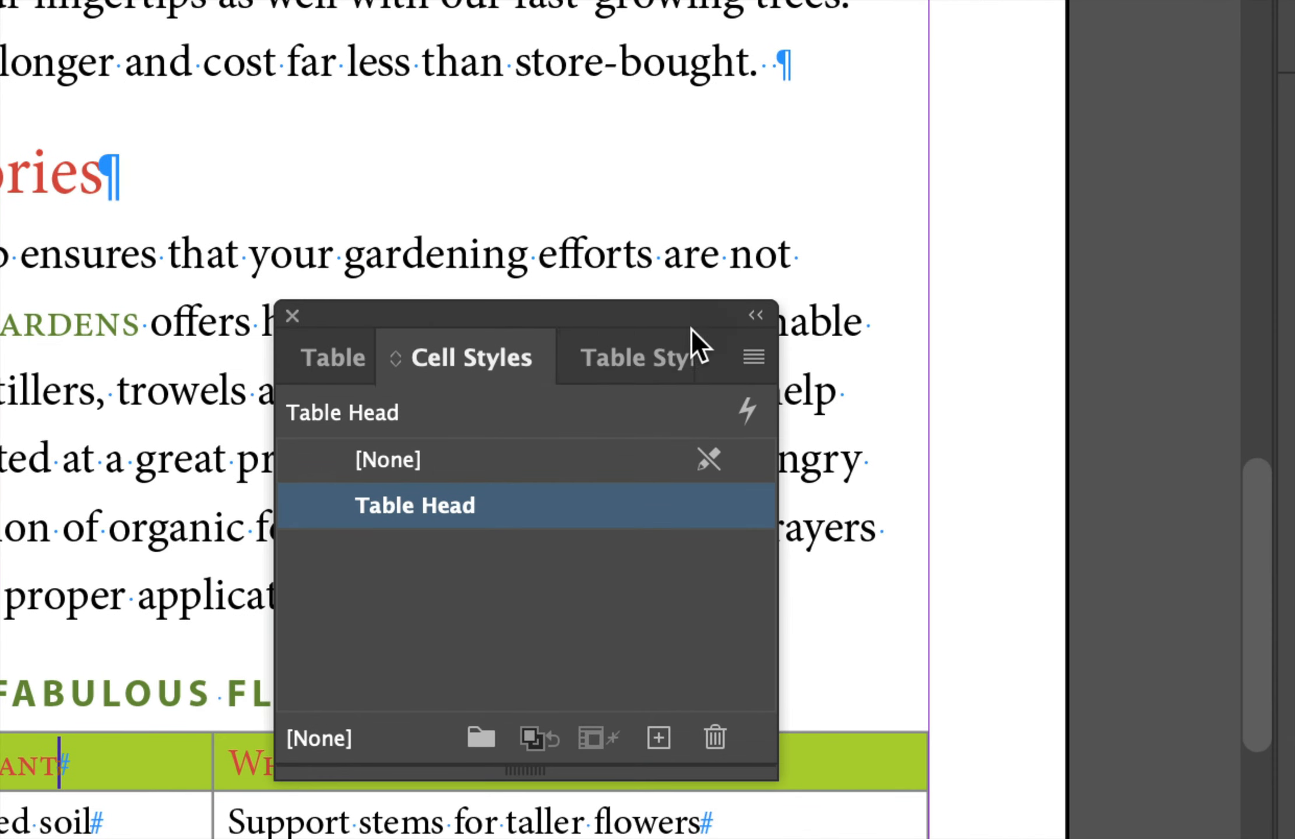
Start a new table style named Garden Table with Table Head as the cell style for header rows.
click(691, 344)
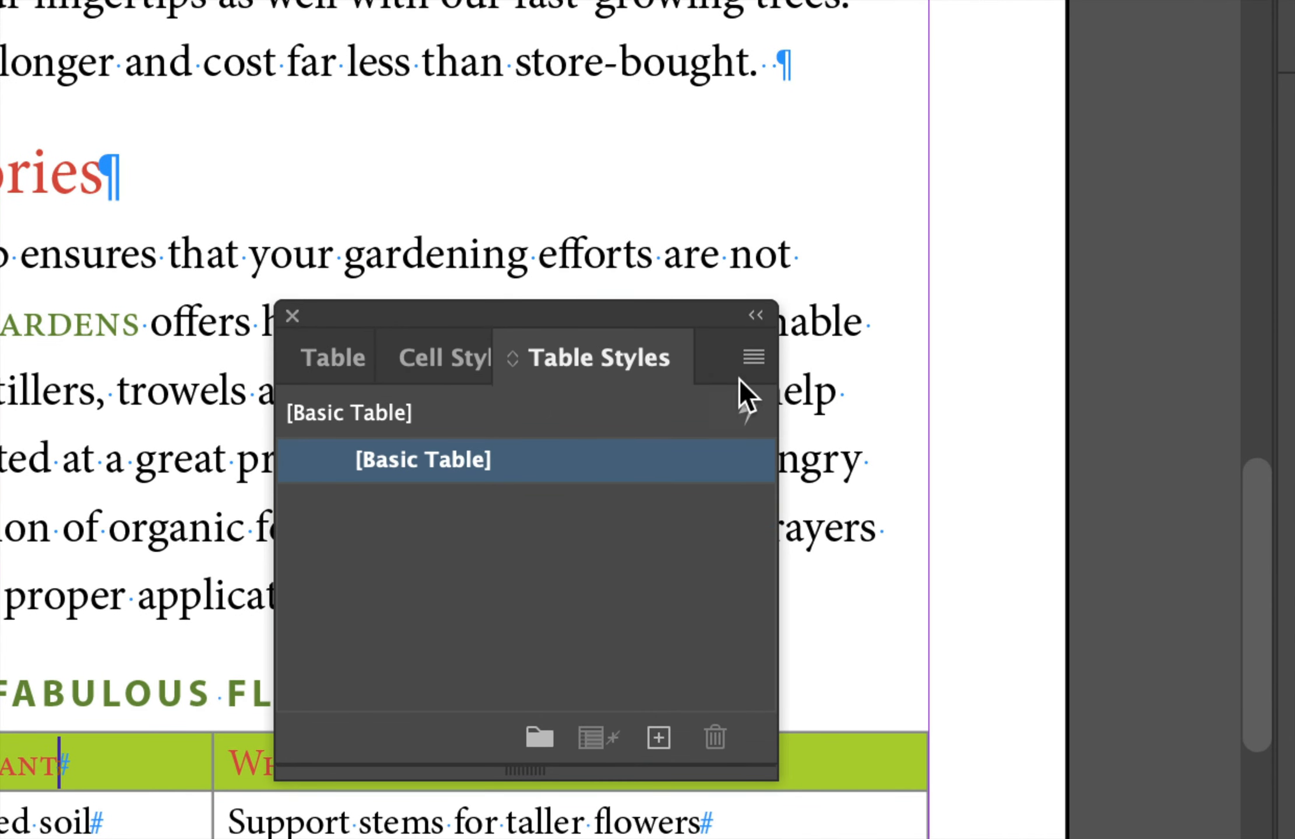
click(754, 357)
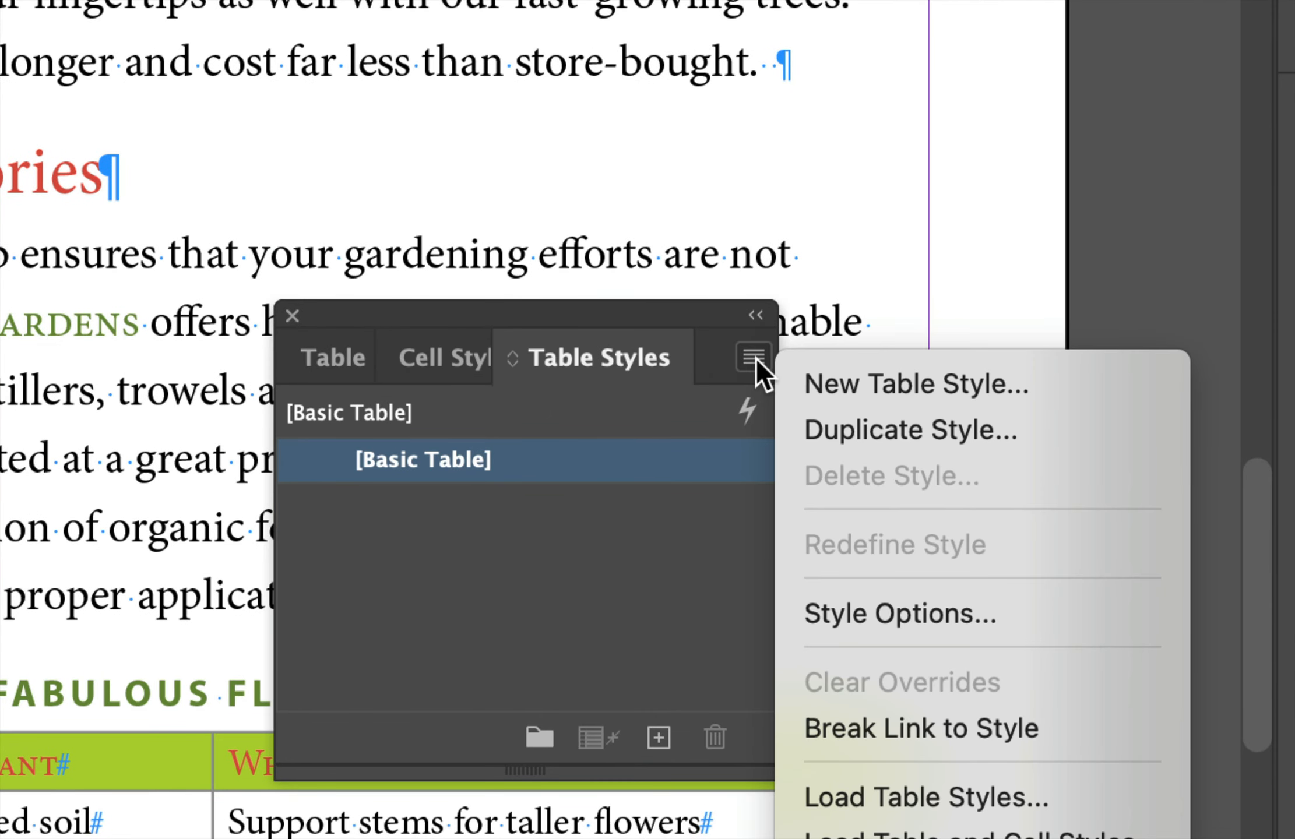
click(826, 384)
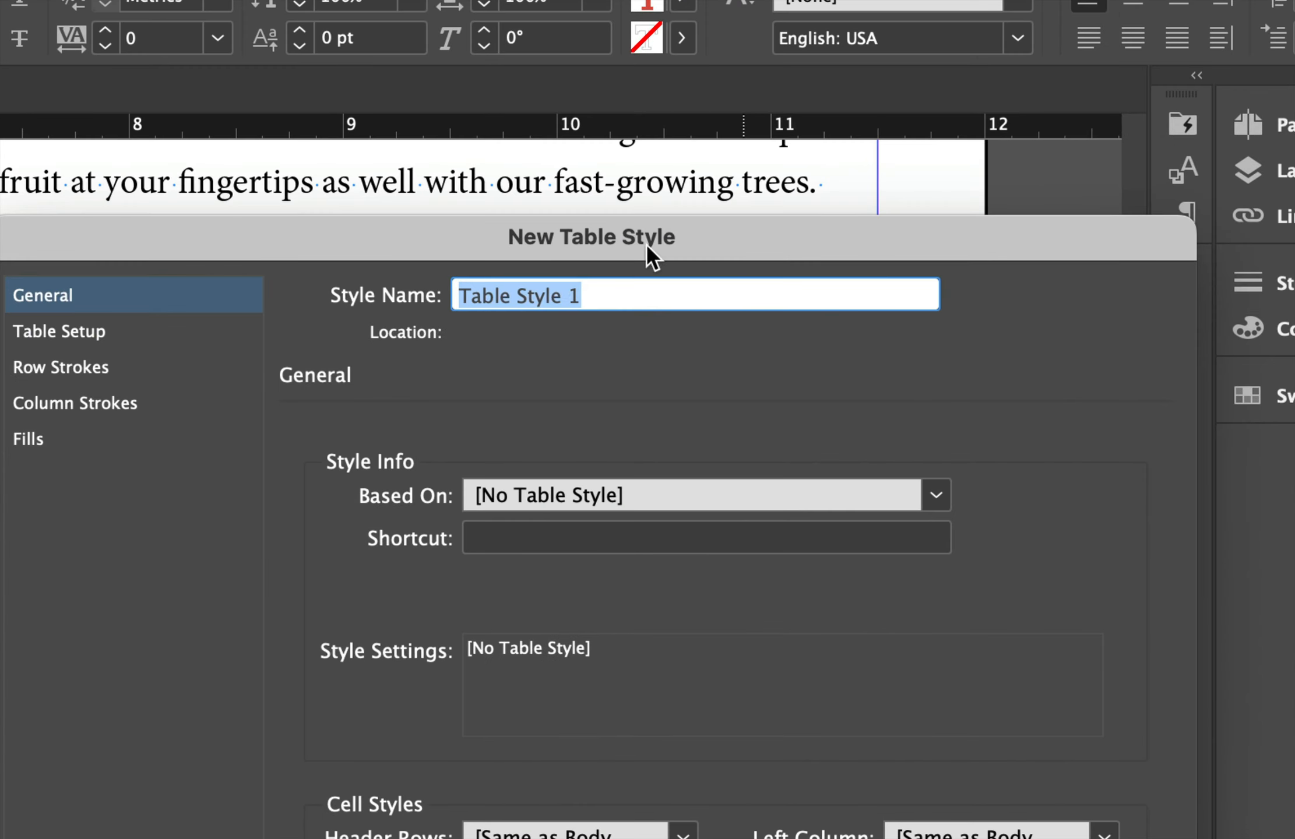
text(Garden Table)
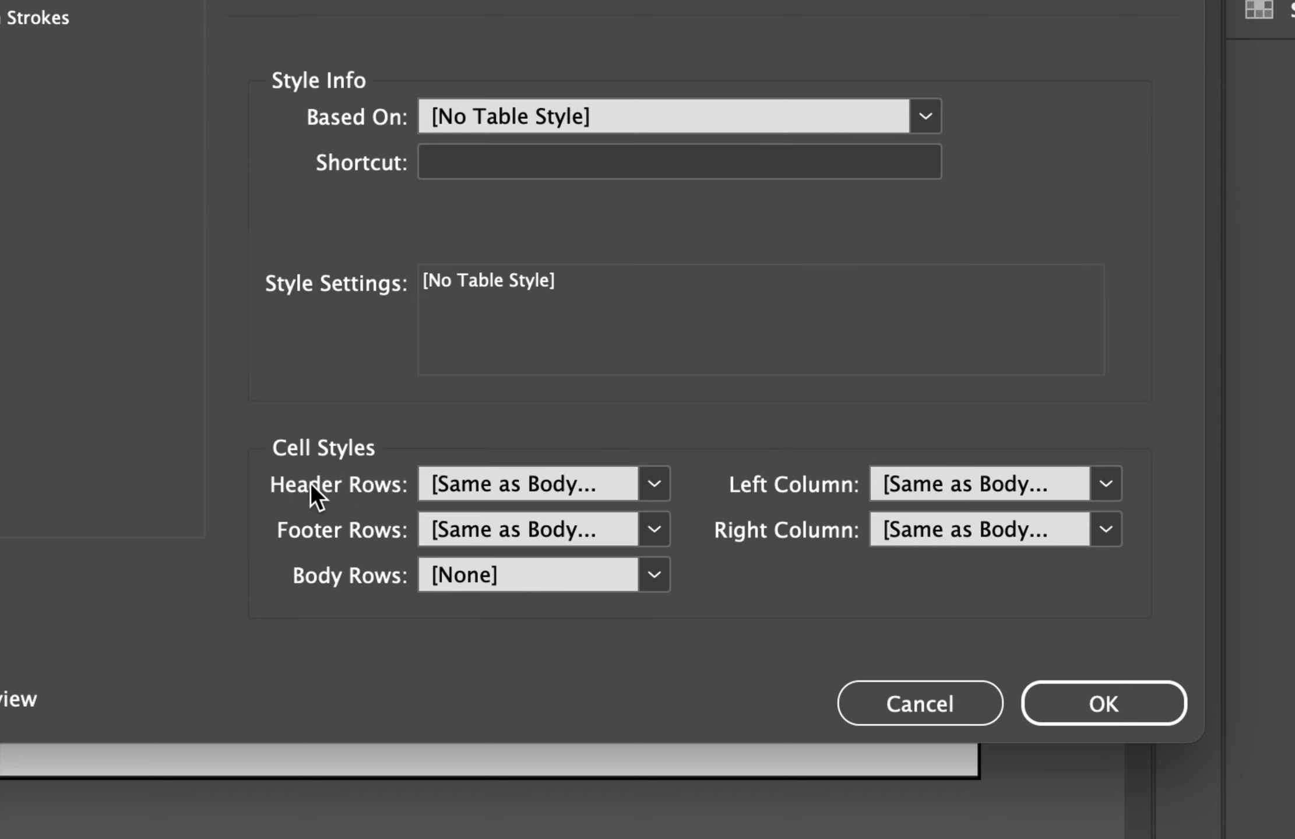
click(654, 484)
click(515, 598)
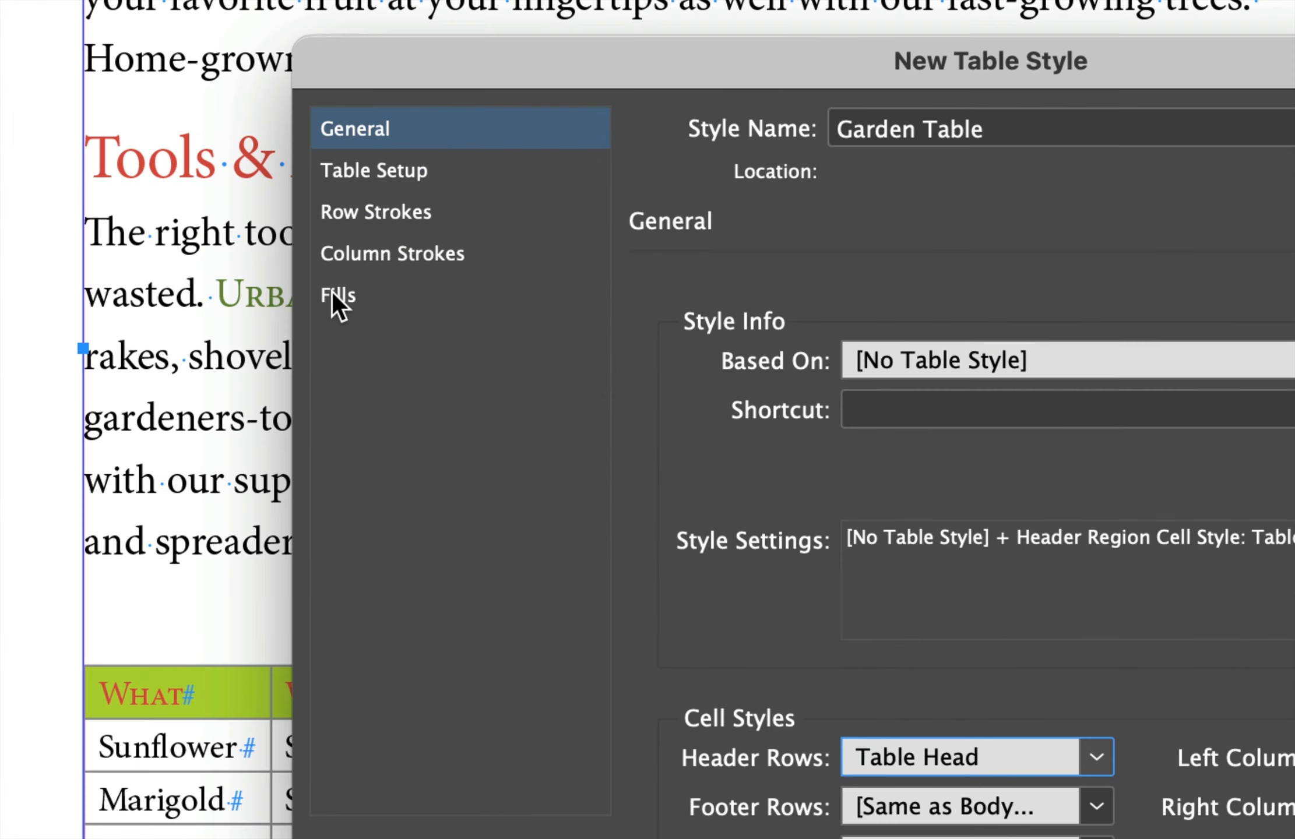
Set the Garden Table style's fills to alternate every other row between [Paper] and Green-Brightest, with the preview turned on.
click(344, 302)
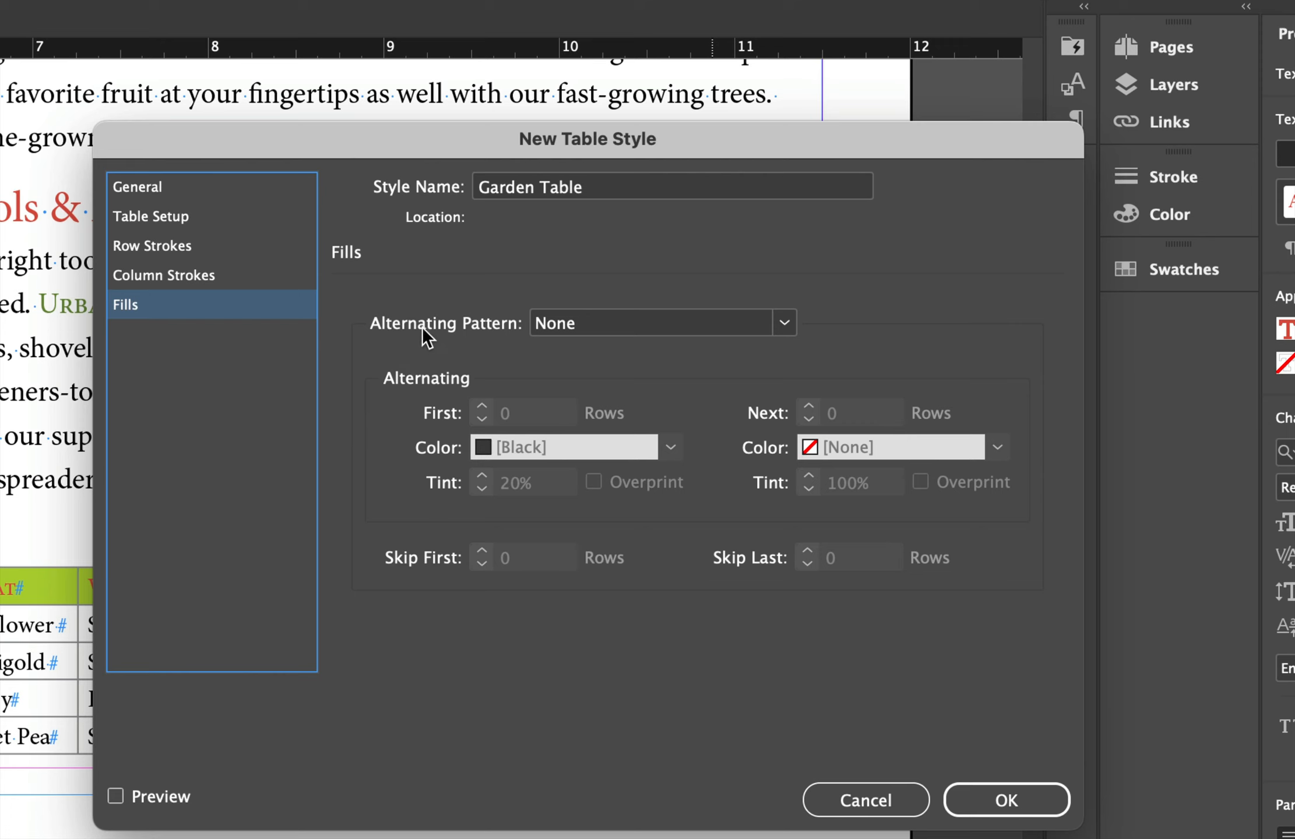
click(609, 322)
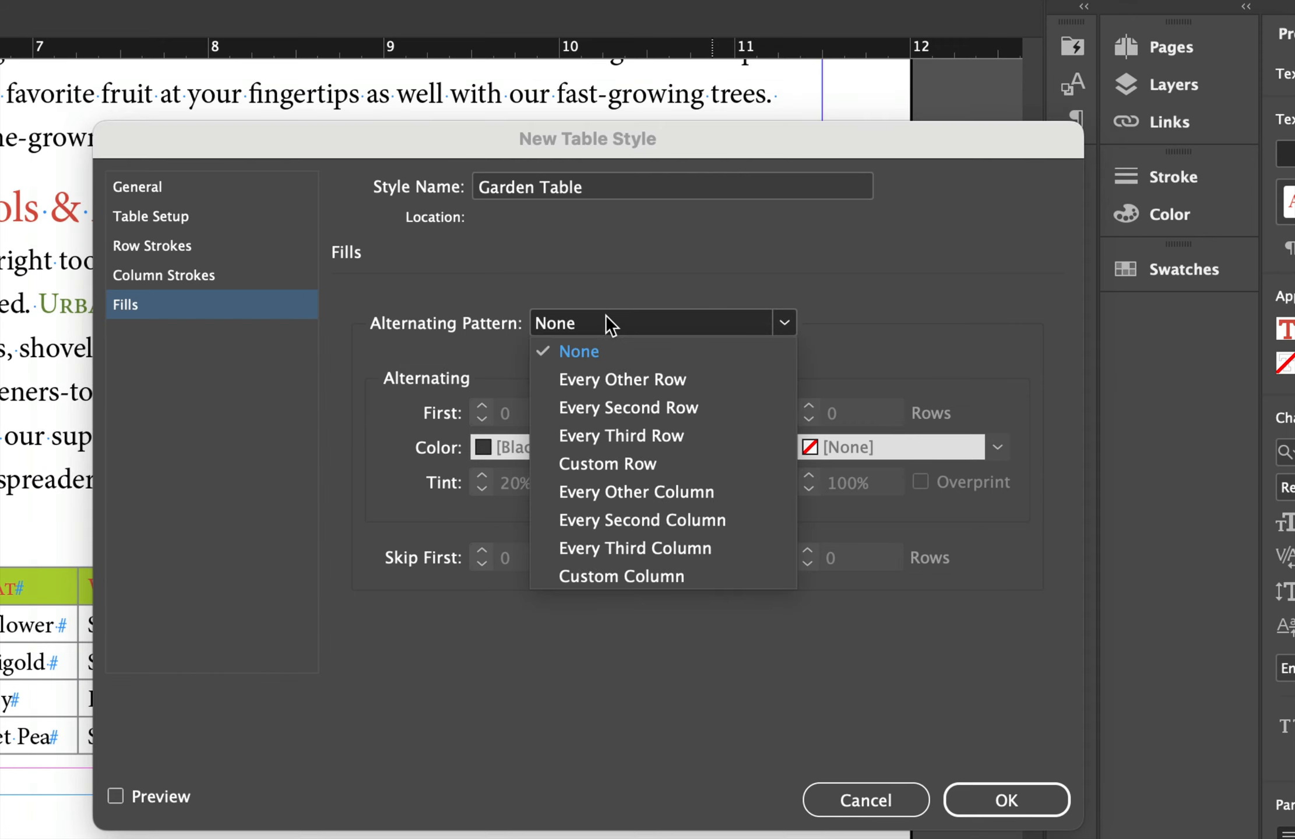
click(636, 380)
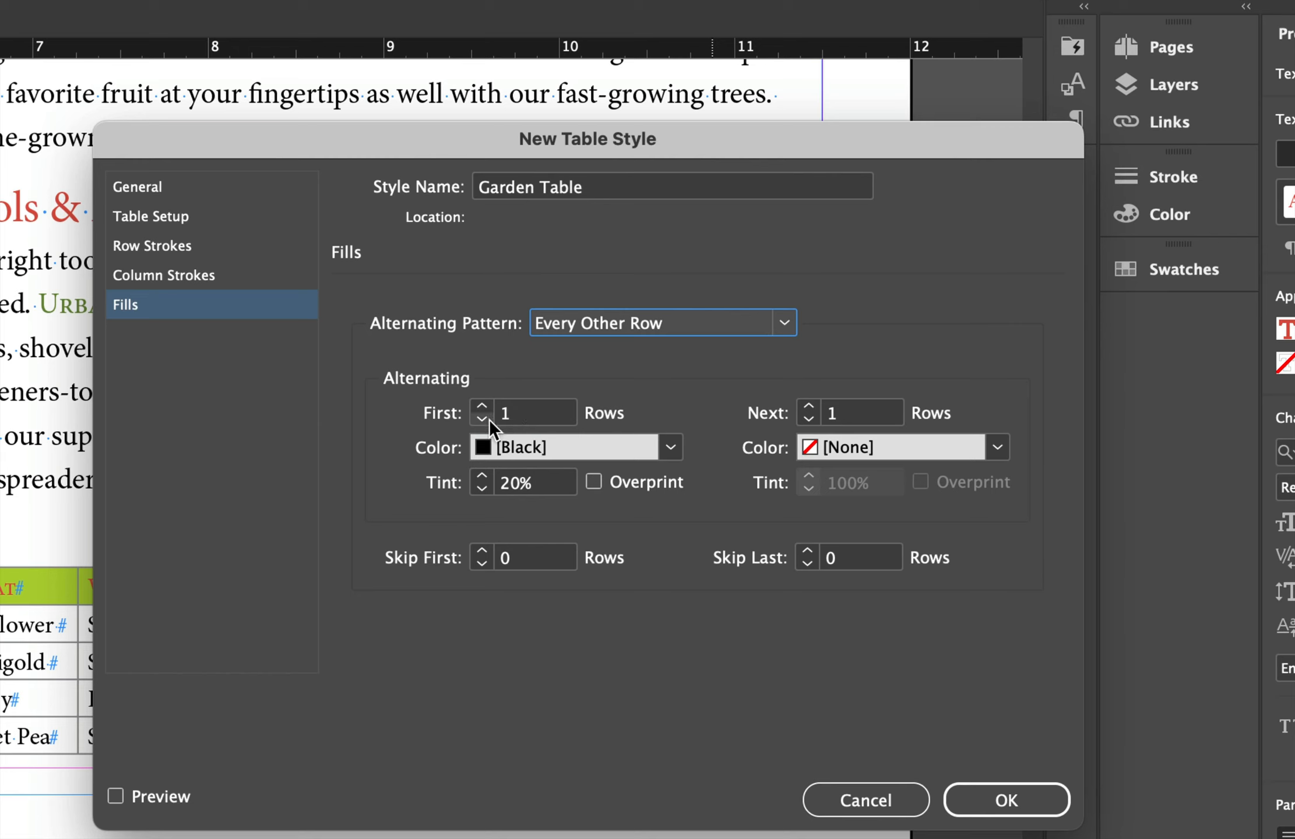
click(669, 448)
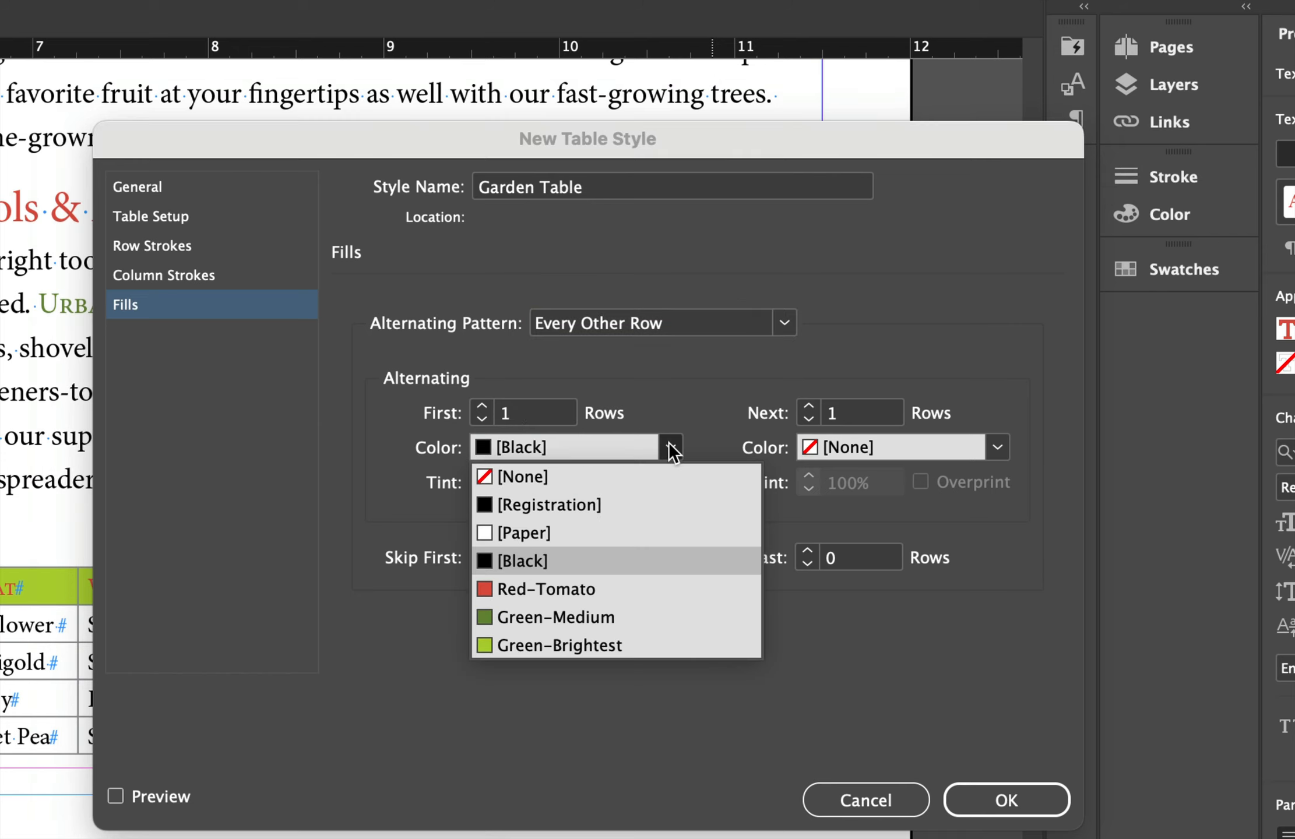
click(547, 533)
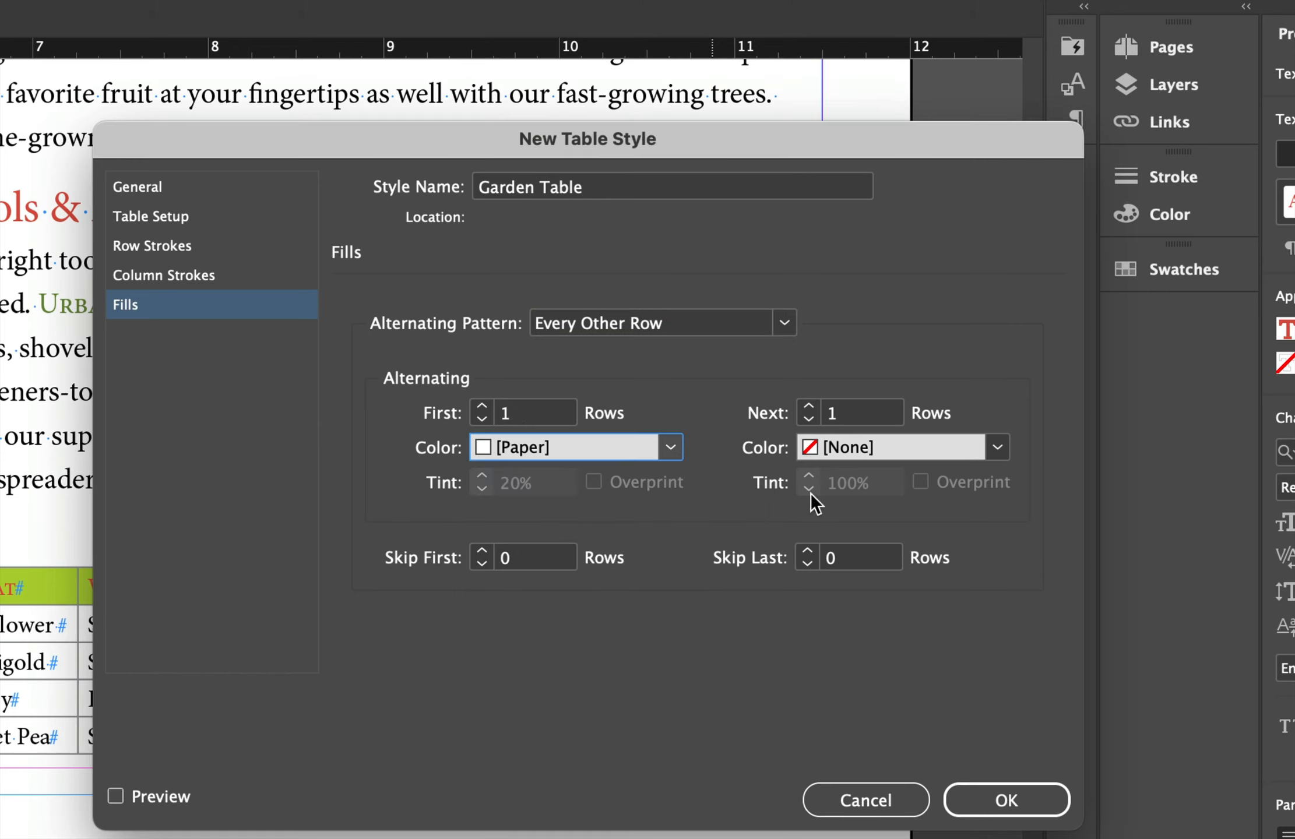
click(982, 444)
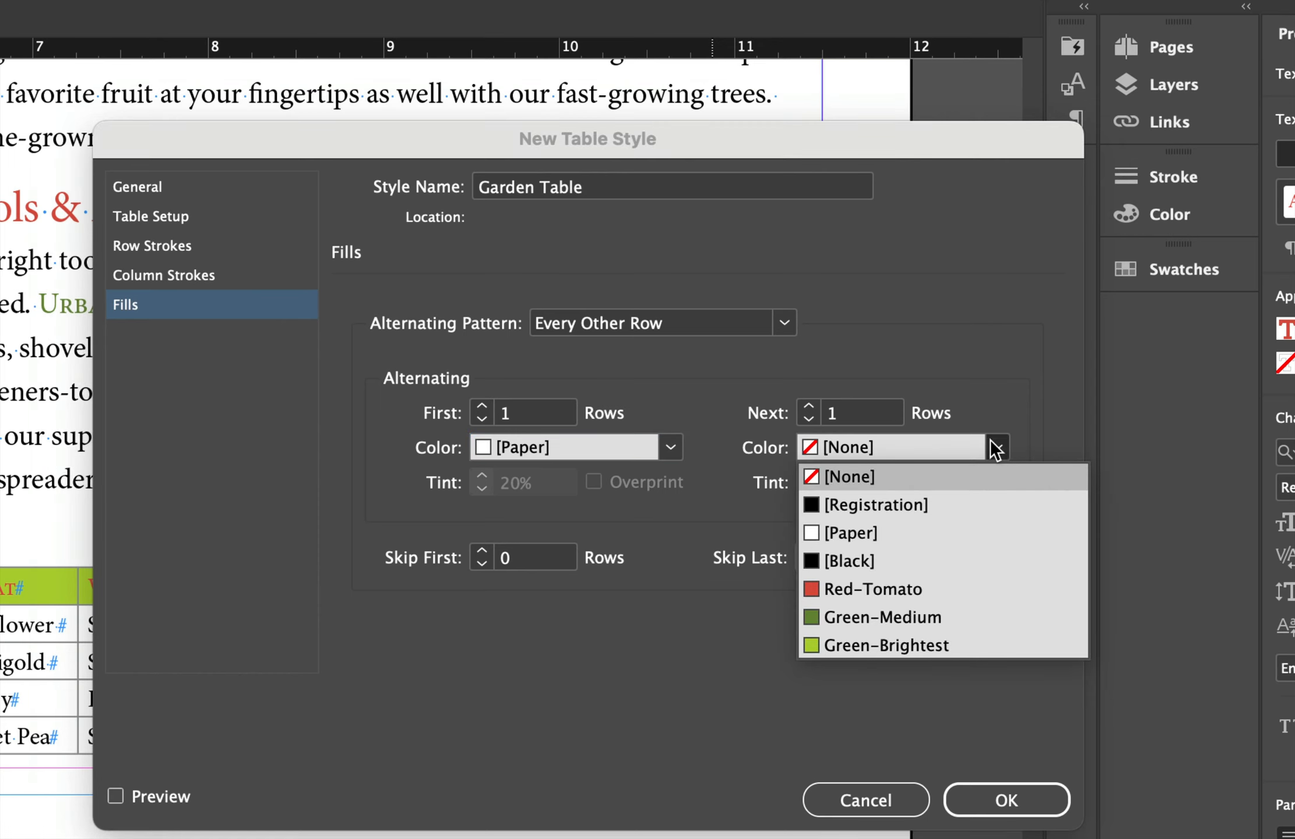
click(863, 634)
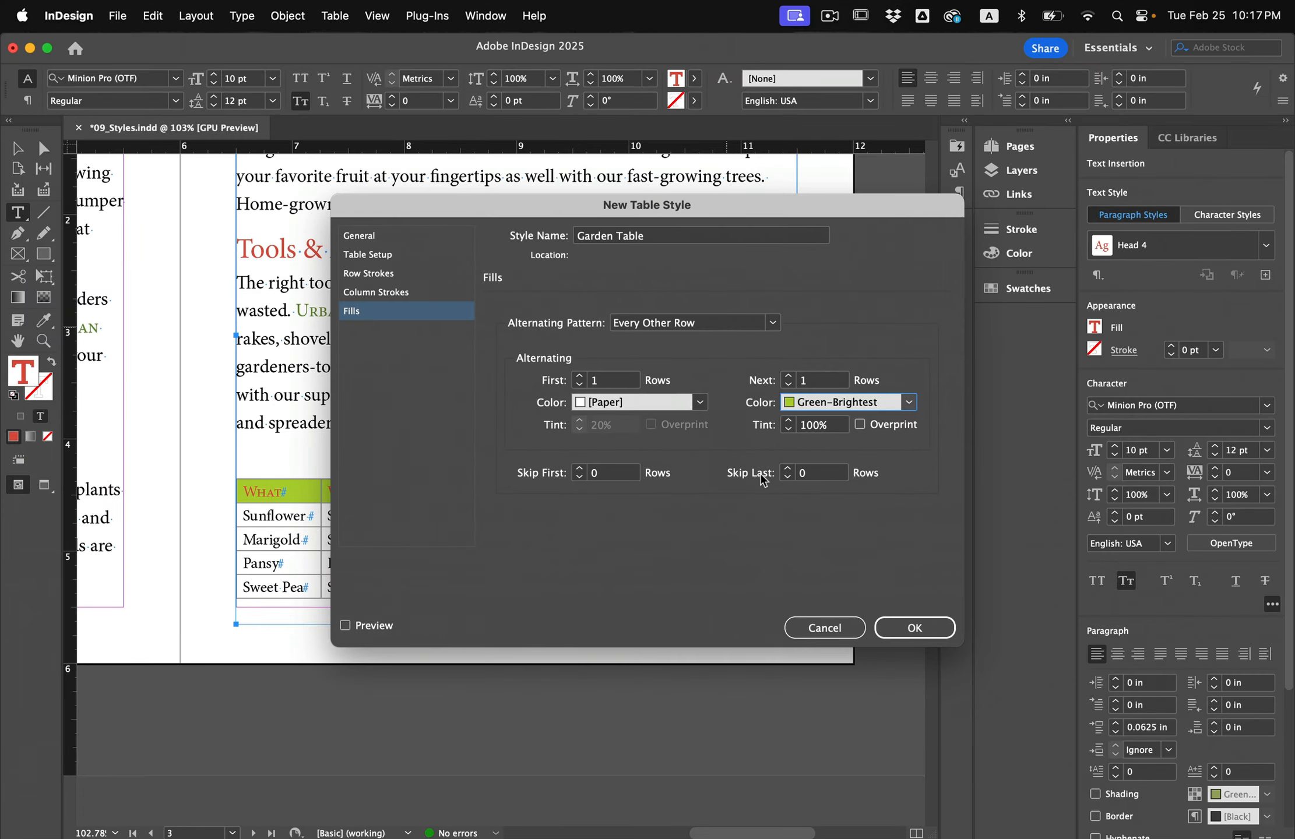
click(345, 625)
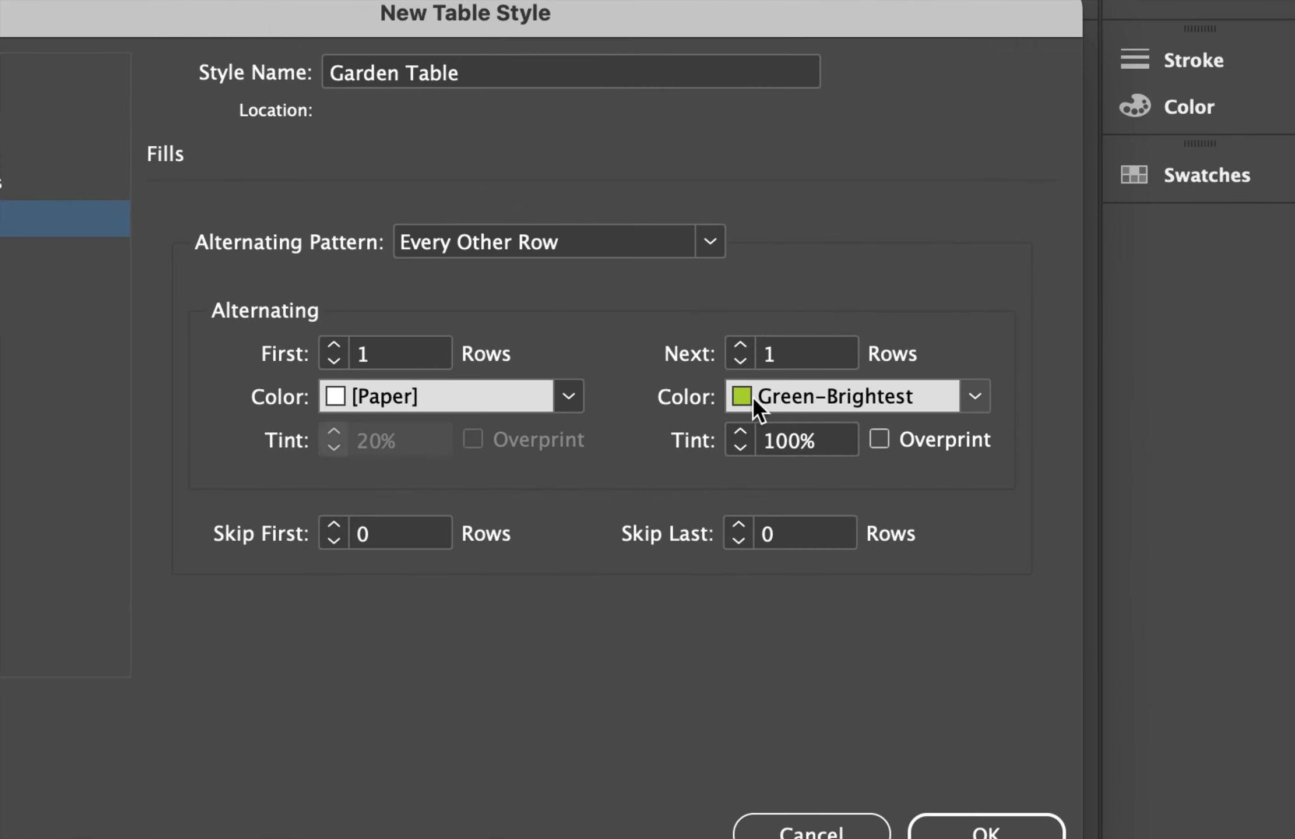
Set the Green-Brightest tint to 30%, save the Garden Table style, and apply it to the Fabulous Flower Tips table.
double_click(781, 443)
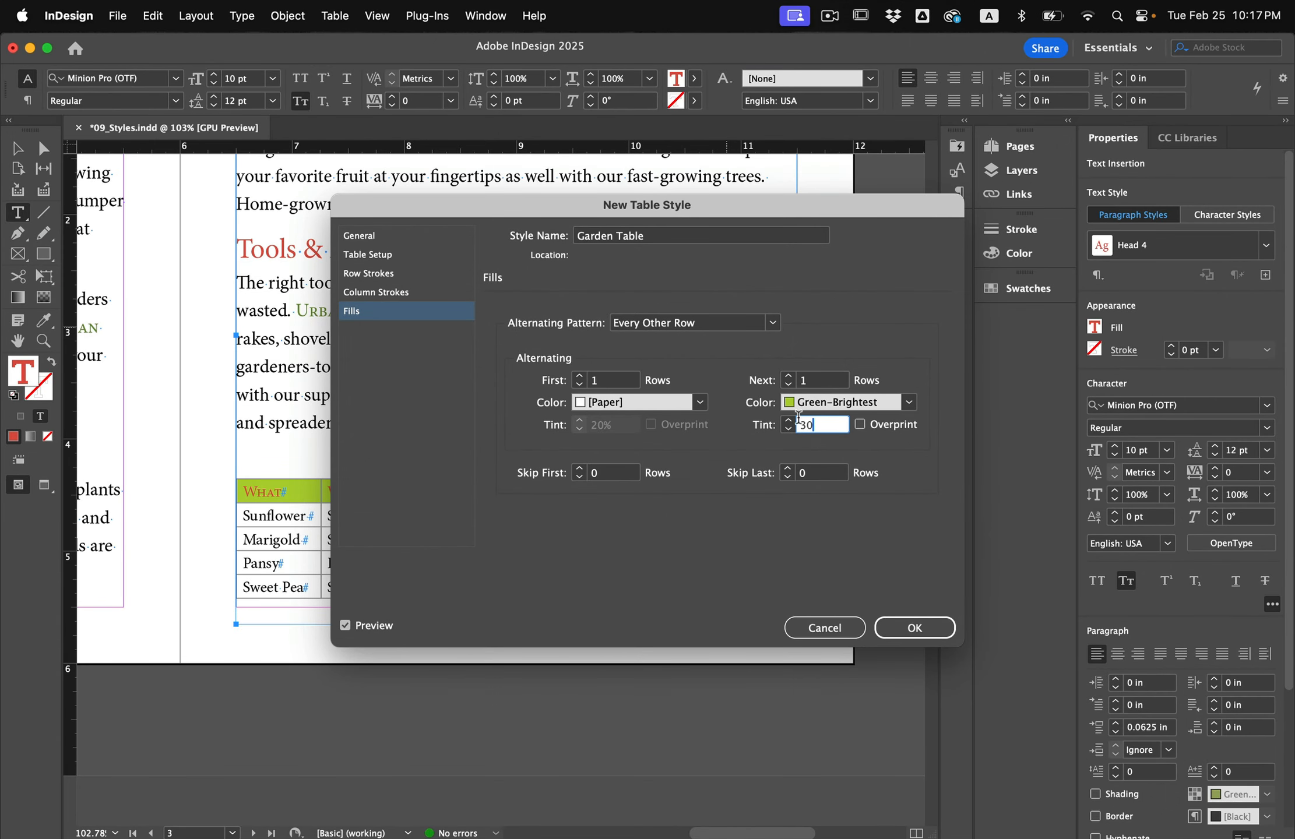
click(933, 627)
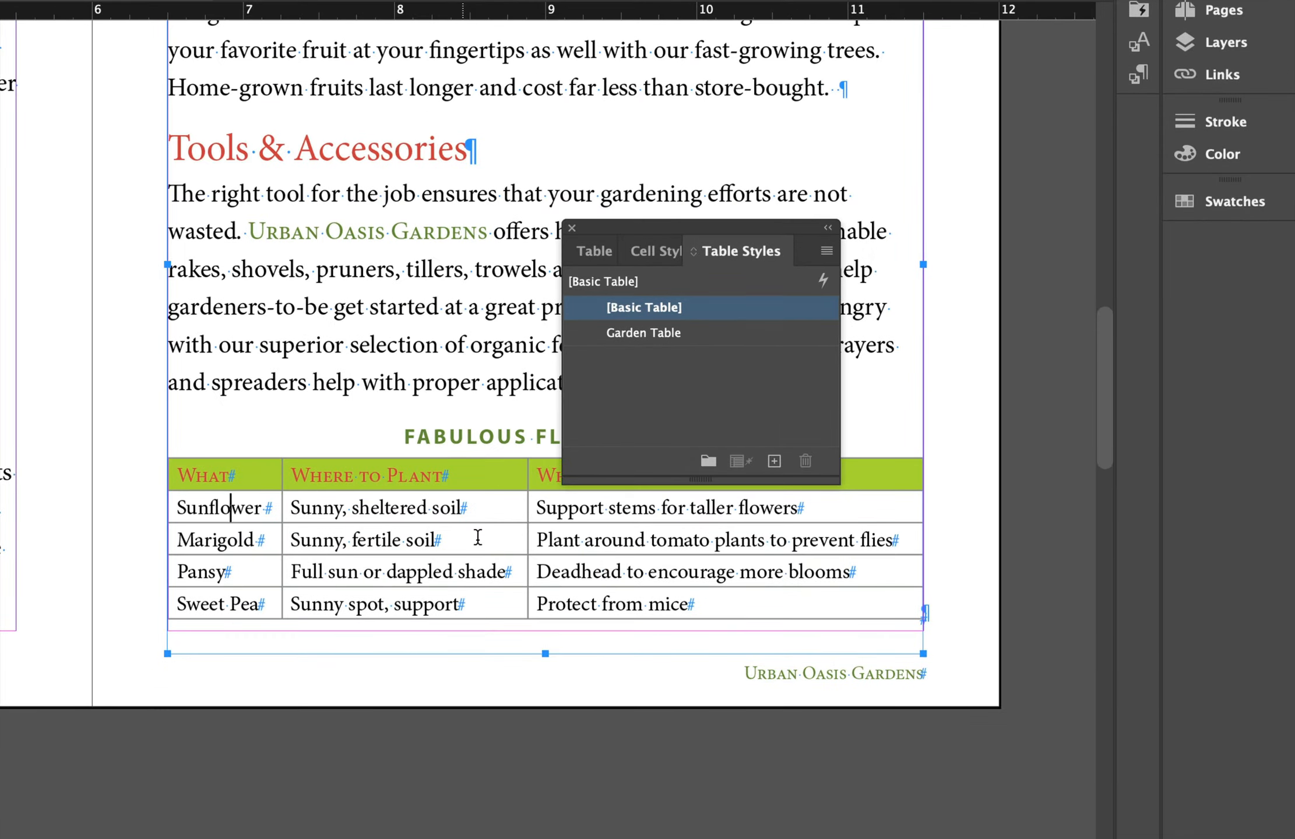
click(648, 334)
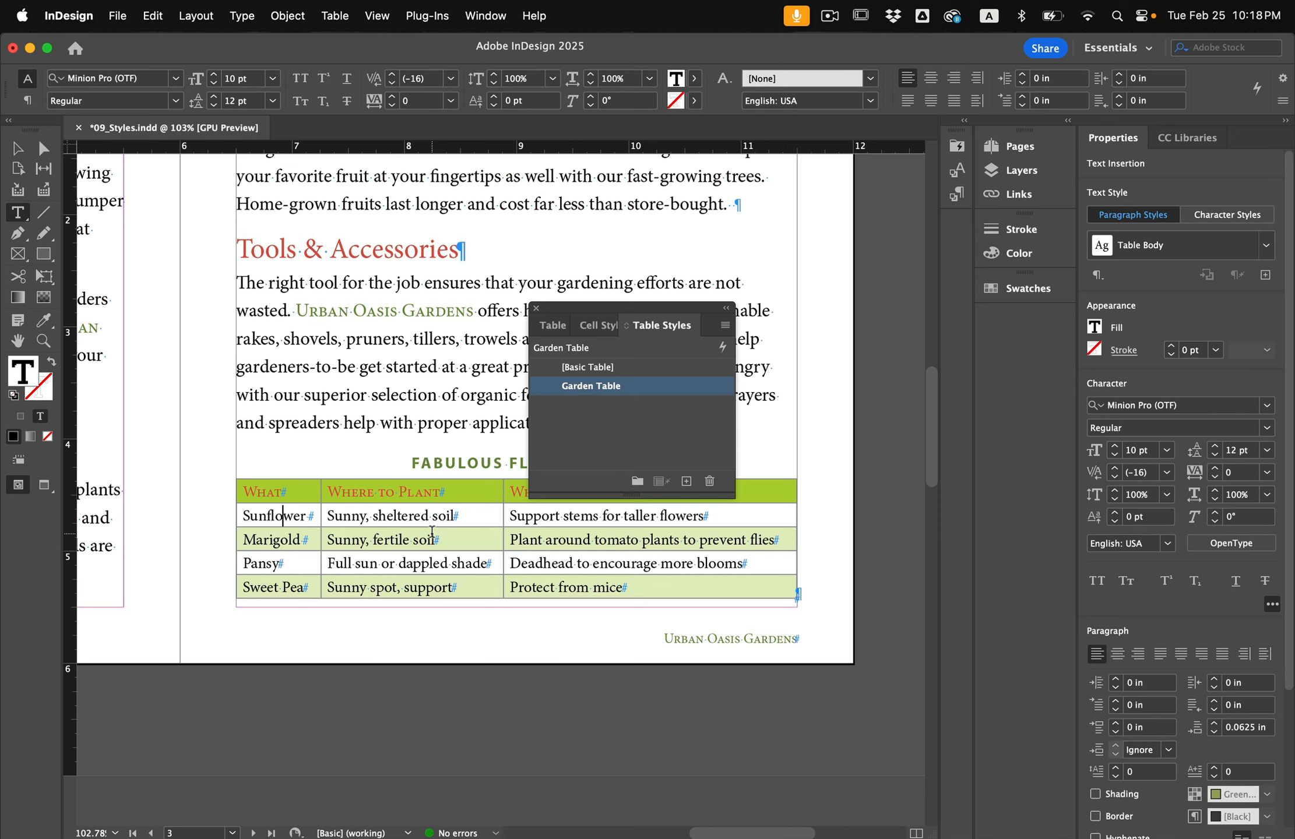
Apply the Garden Table style to the Drop-In Gardening Clinics table on page 6.
scroll(432, 531, down, 15)
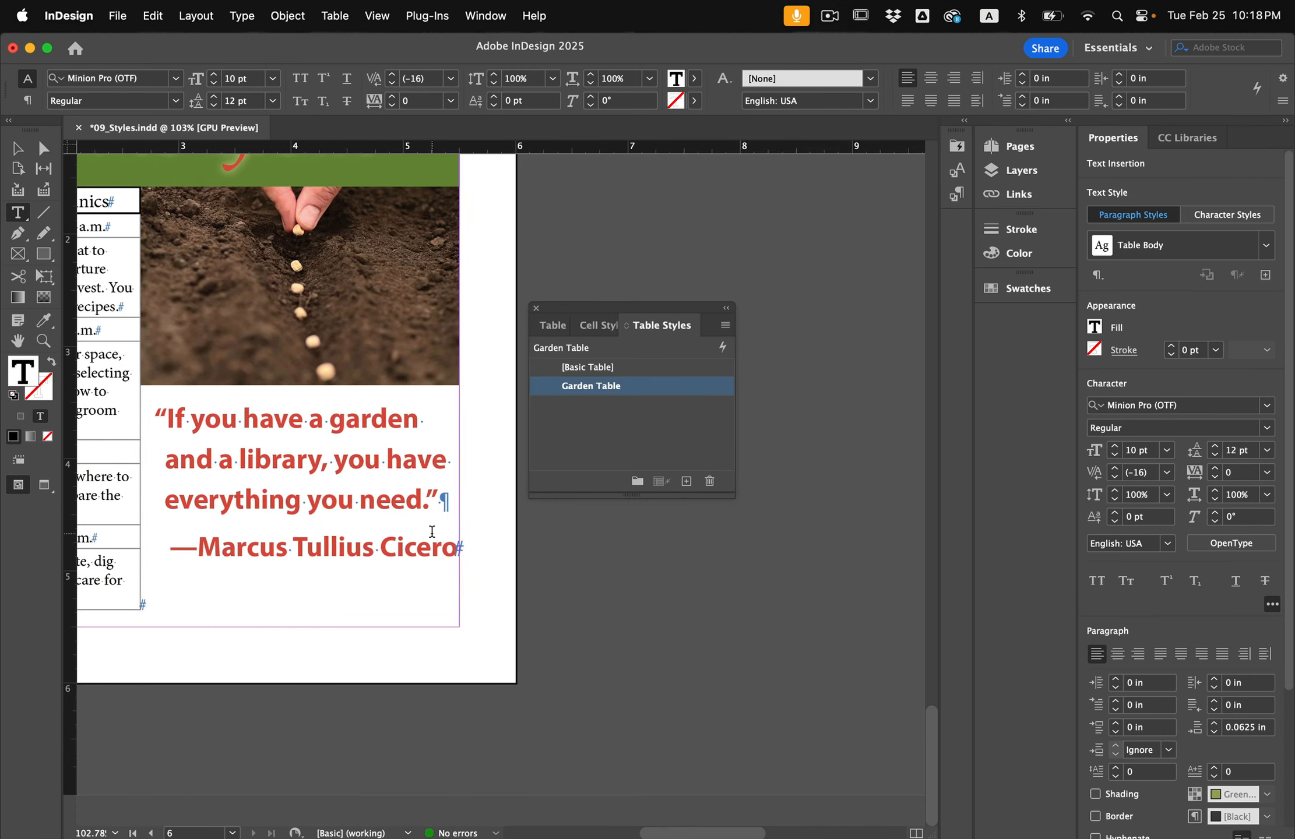
scroll(431, 532, down, 1)
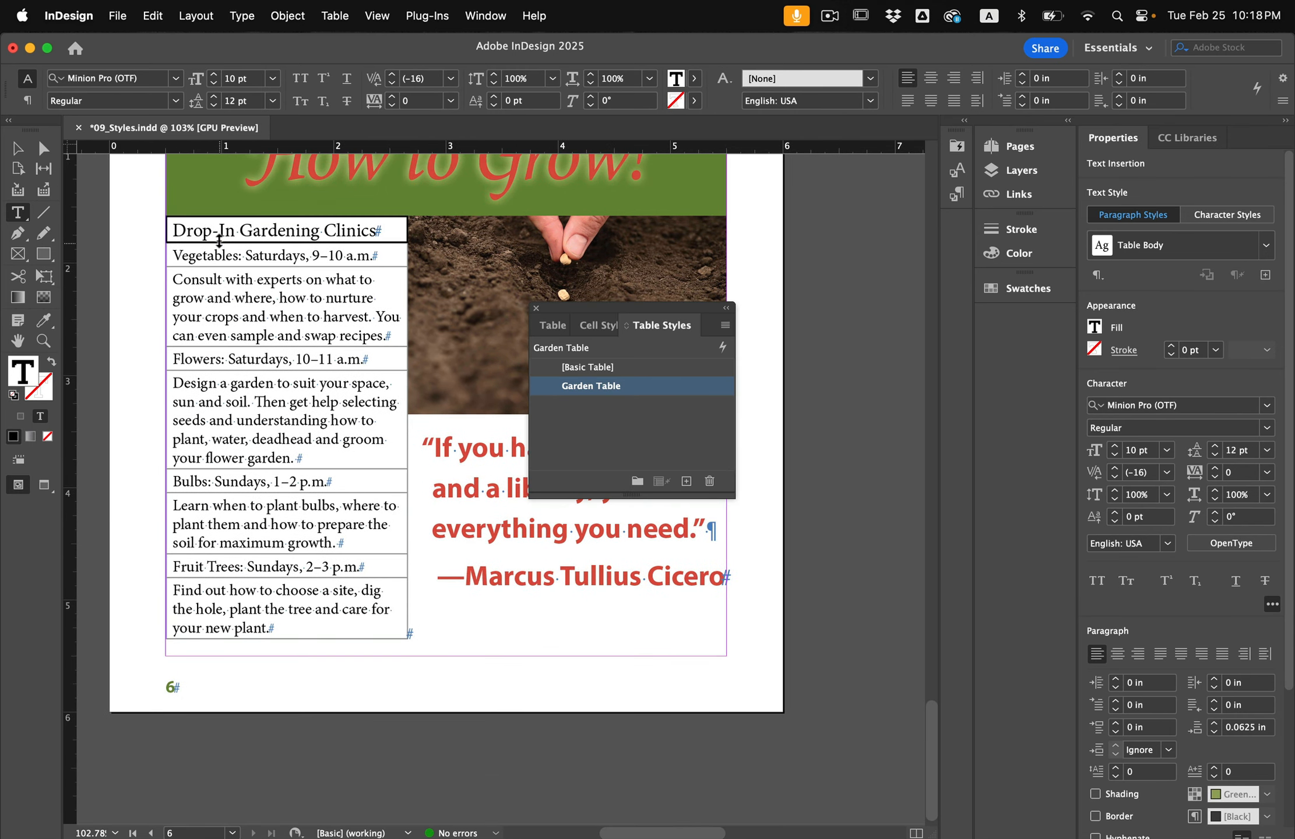
drag(221, 232, 247, 435)
drag(225, 295, 224, 445)
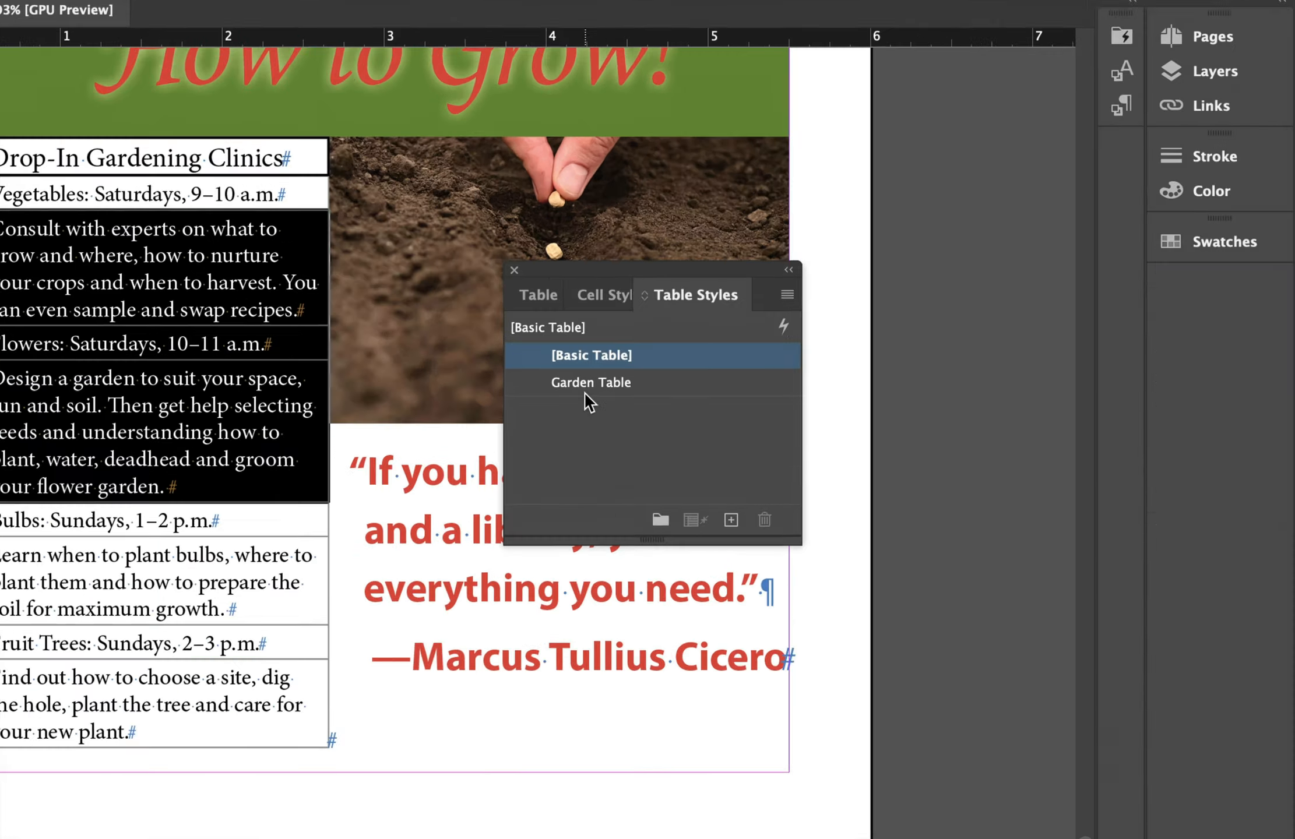
click(590, 387)
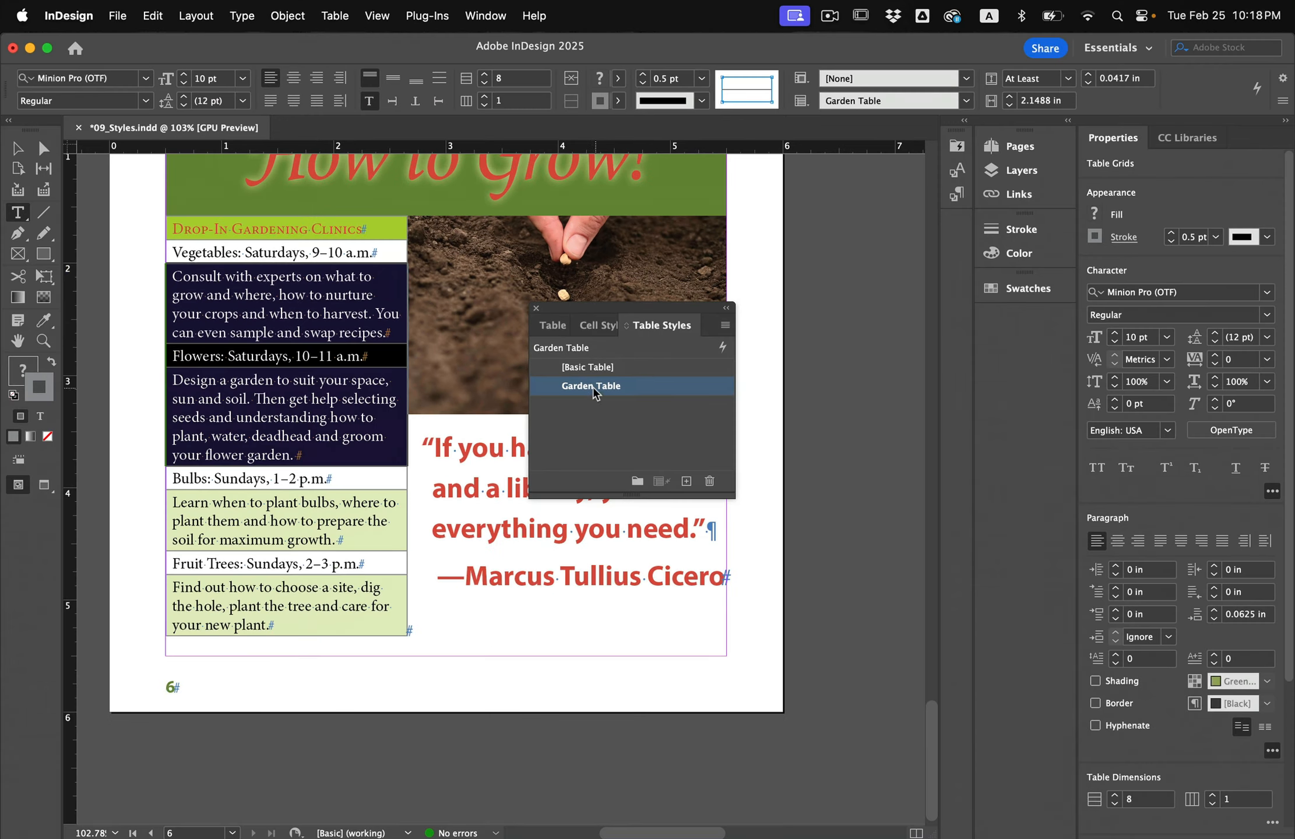
click(205, 379)
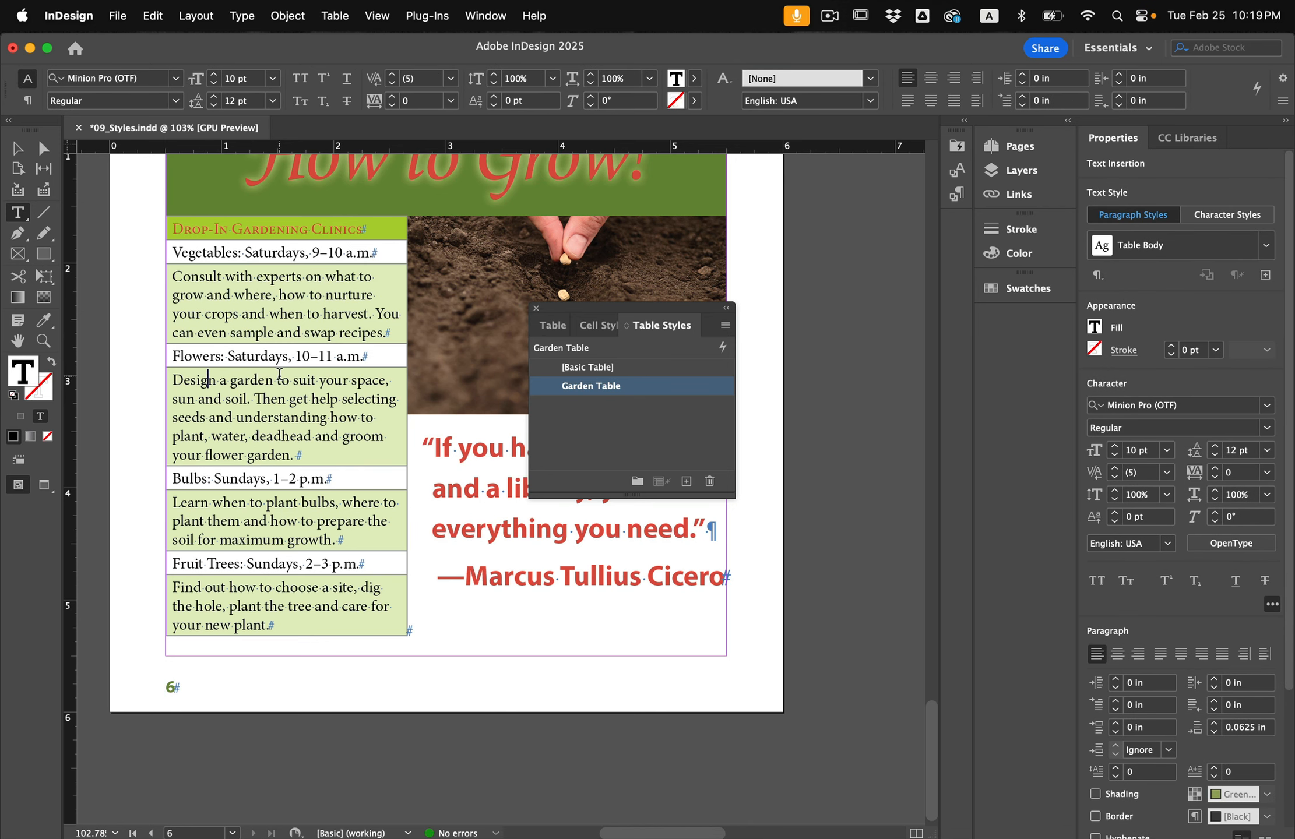
Select the BEANS heading on page 4 and show the paragraph styles in place of the table styles.
scroll(279, 374, up, 5)
scroll(279, 373, up, 10)
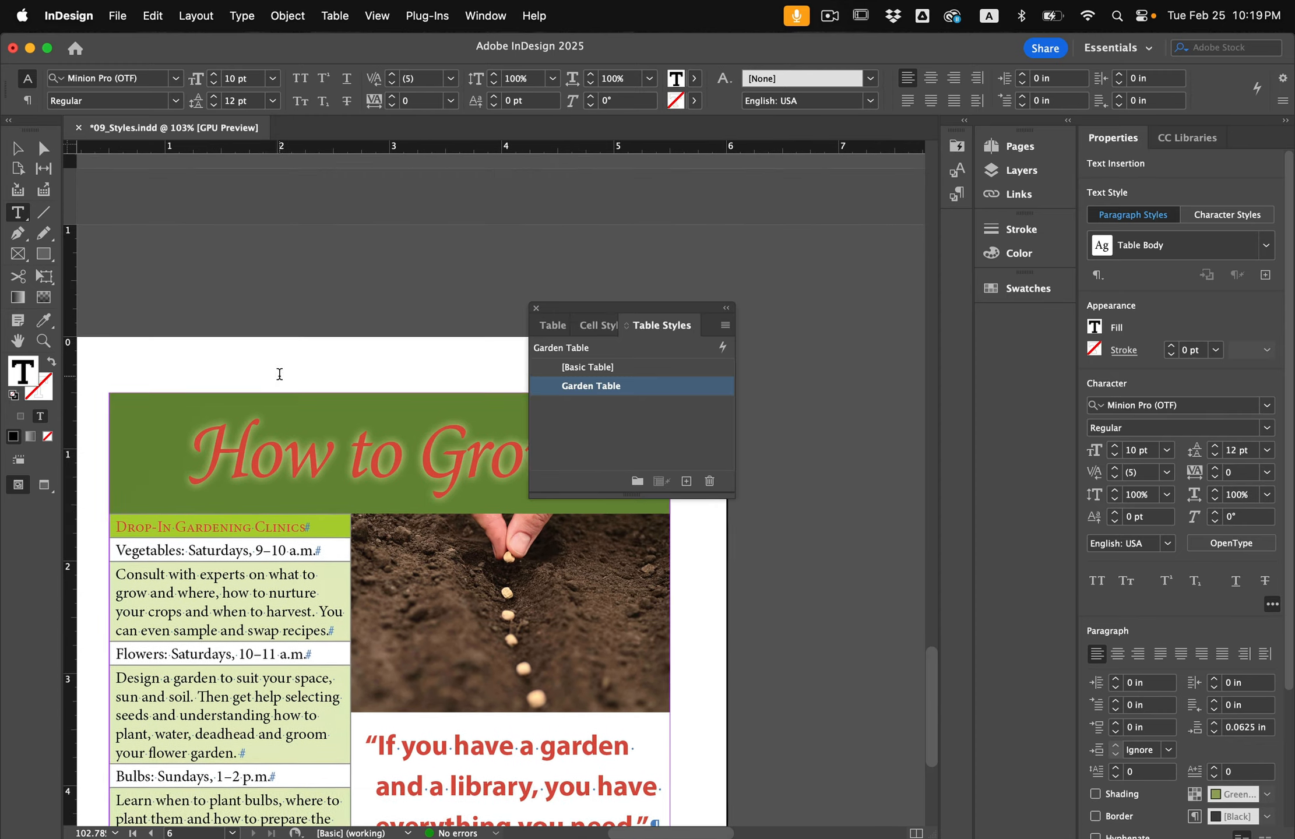
scroll(279, 374, up, 8)
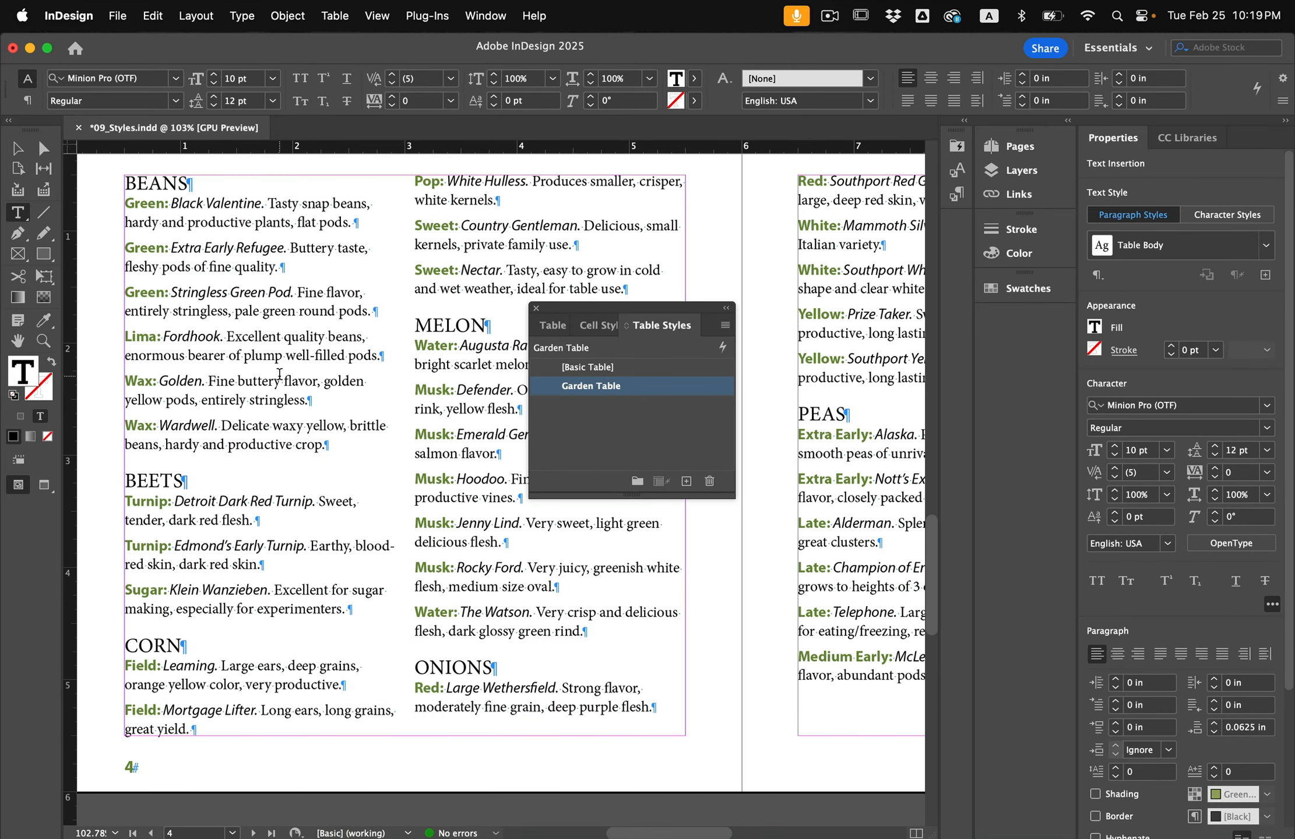
click(535, 309)
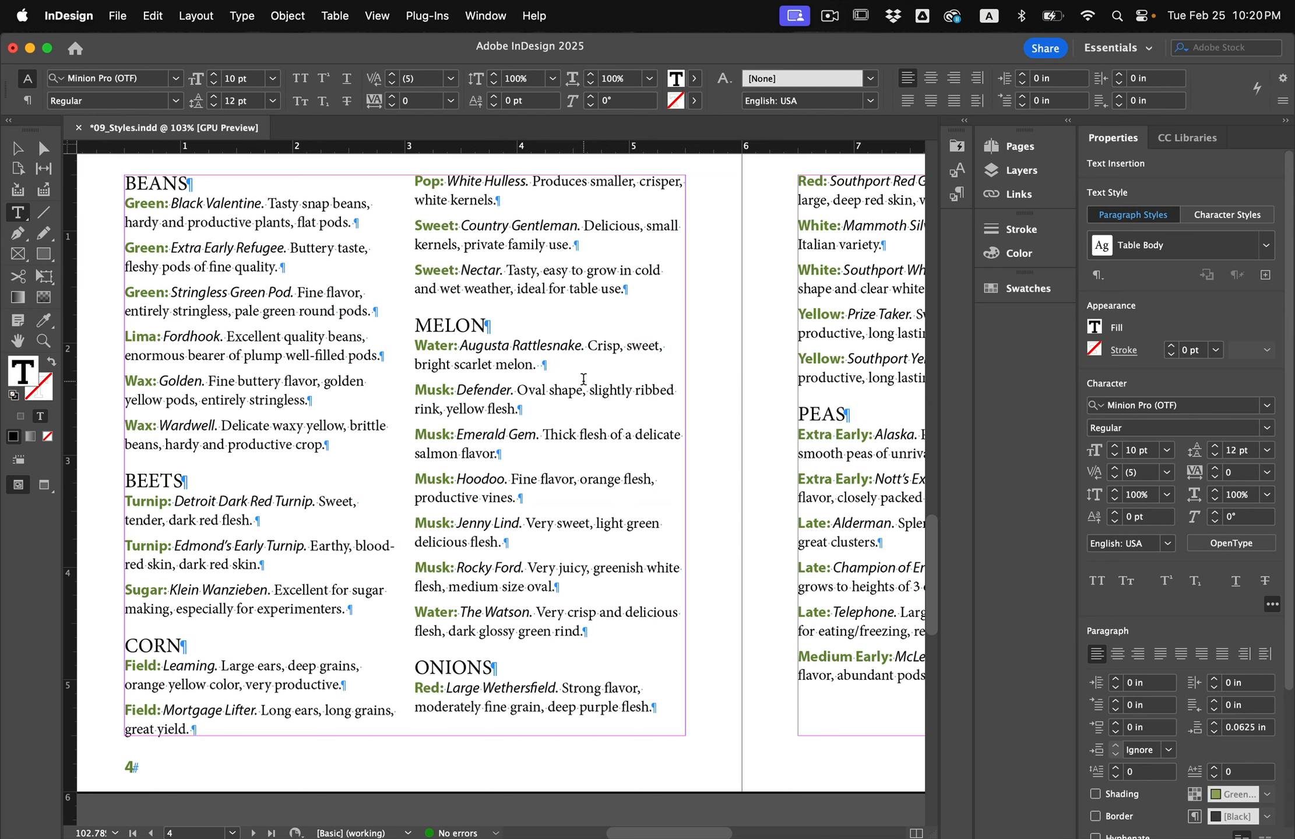
scroll(583, 379, left, 5)
scroll(583, 379, up, 3)
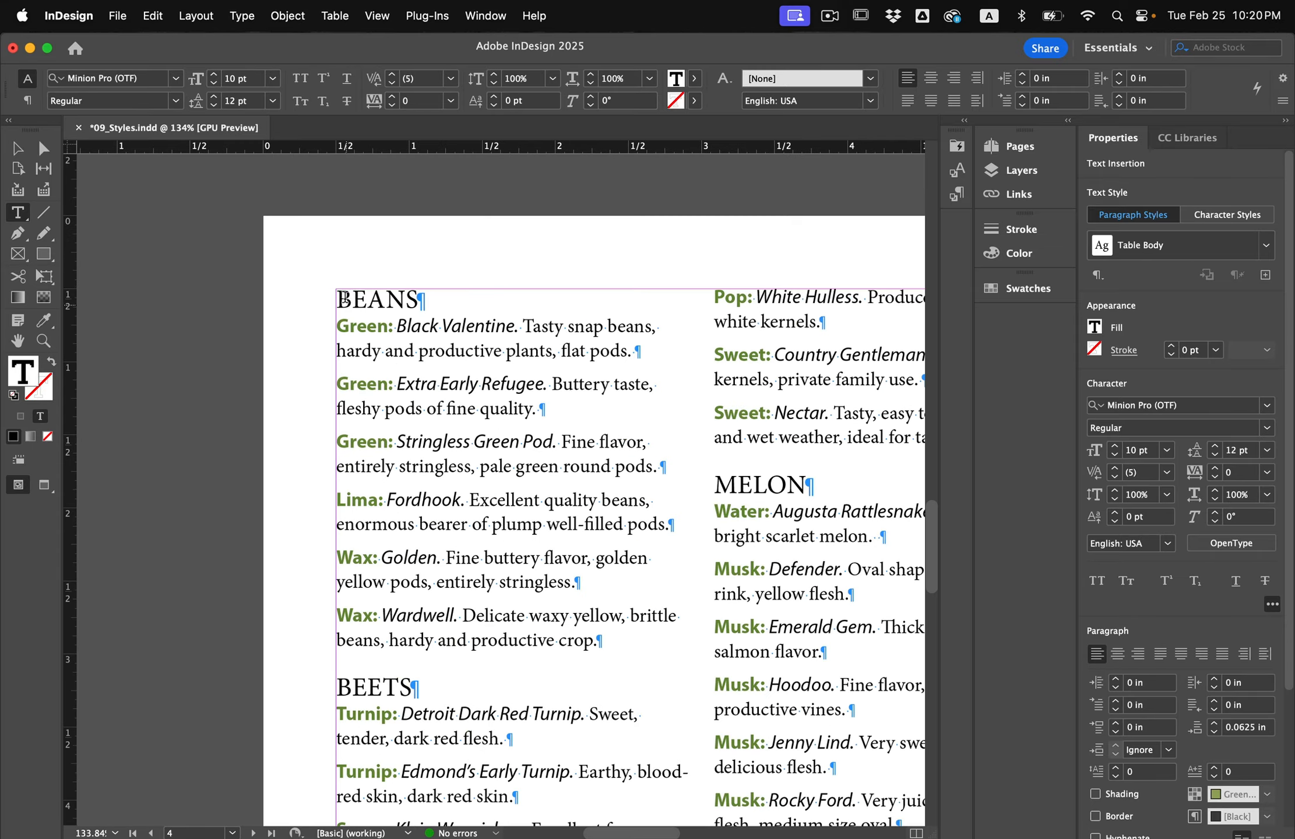
scroll(347, 309, up, 3)
double_click(364, 300)
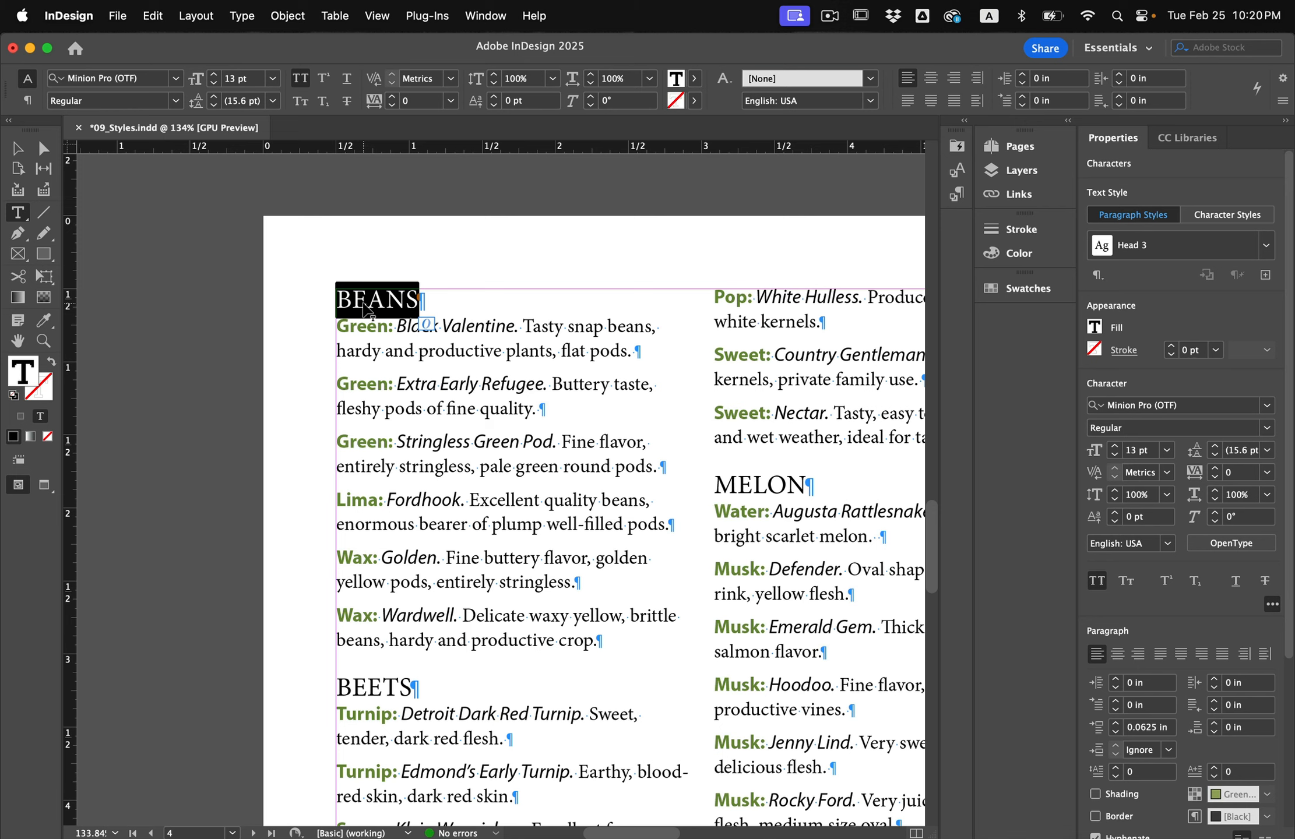
click(956, 195)
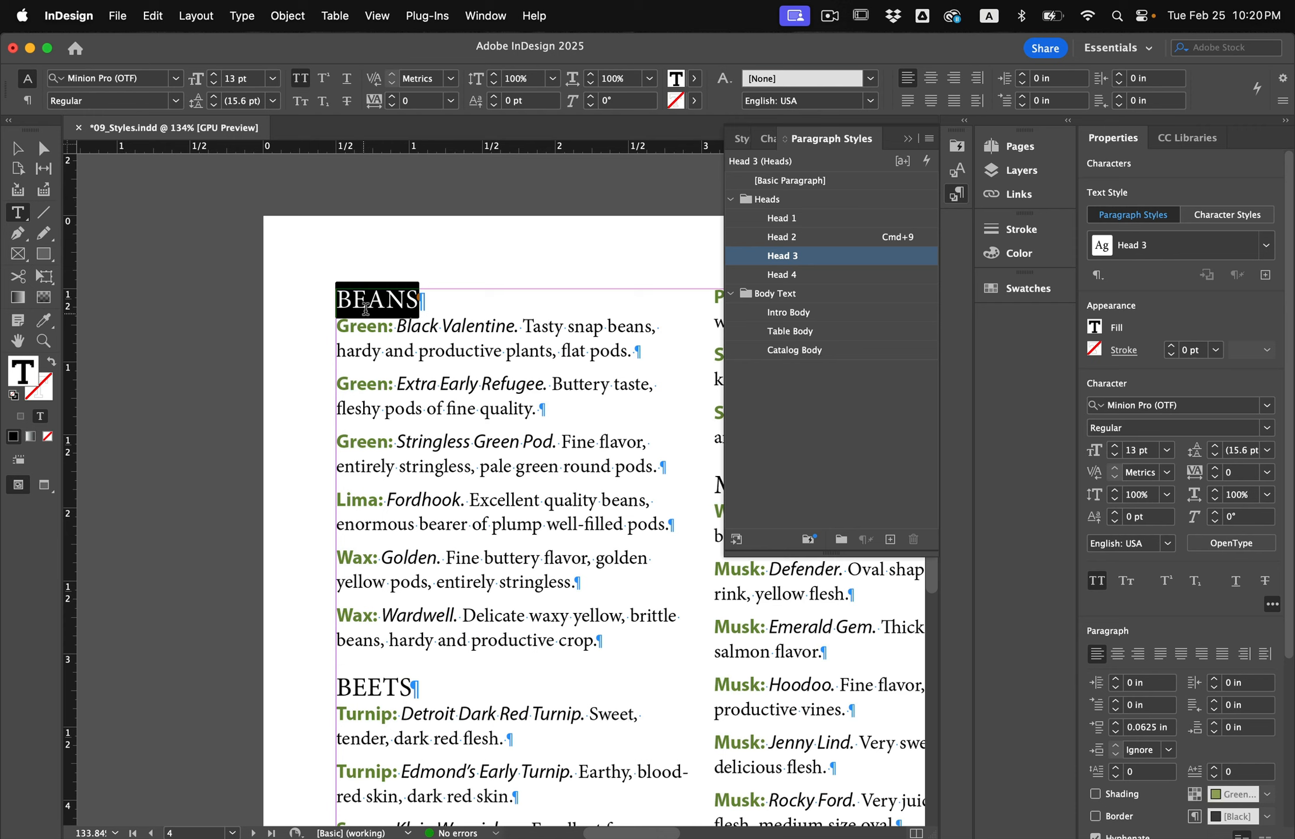
Open the paragraph rules for the selected BEANS heading and turn on Rule Below.
key(super)
click(490, 21)
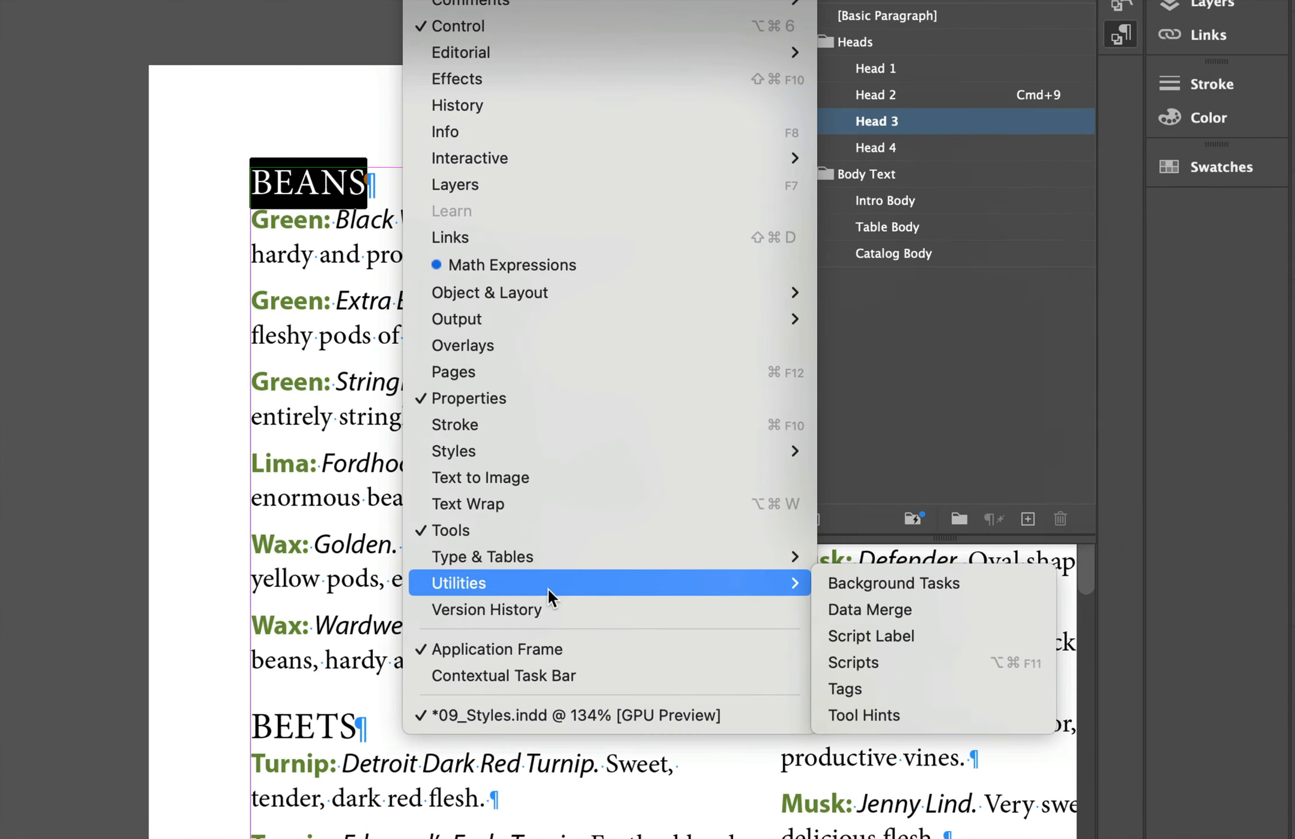
mouse_move(554, 566)
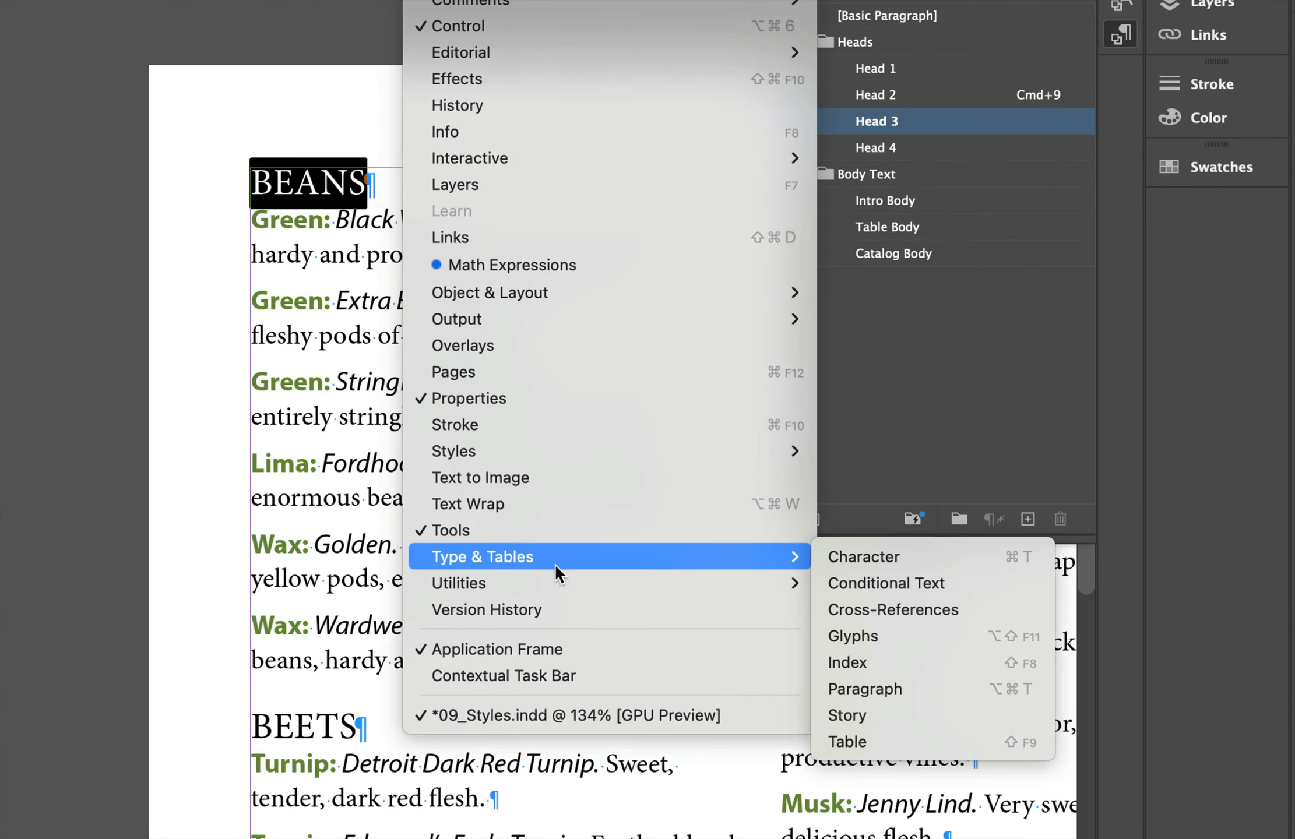
click(897, 689)
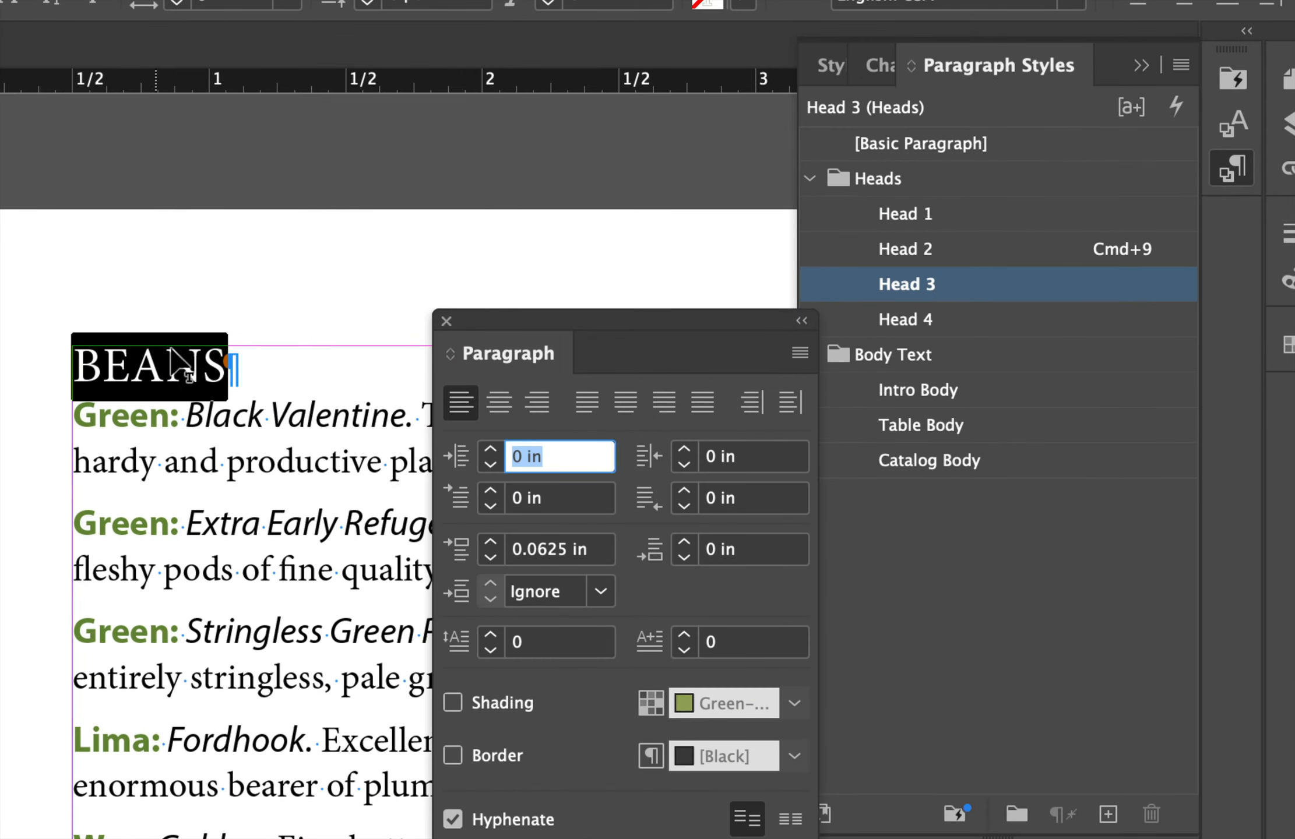
click(801, 355)
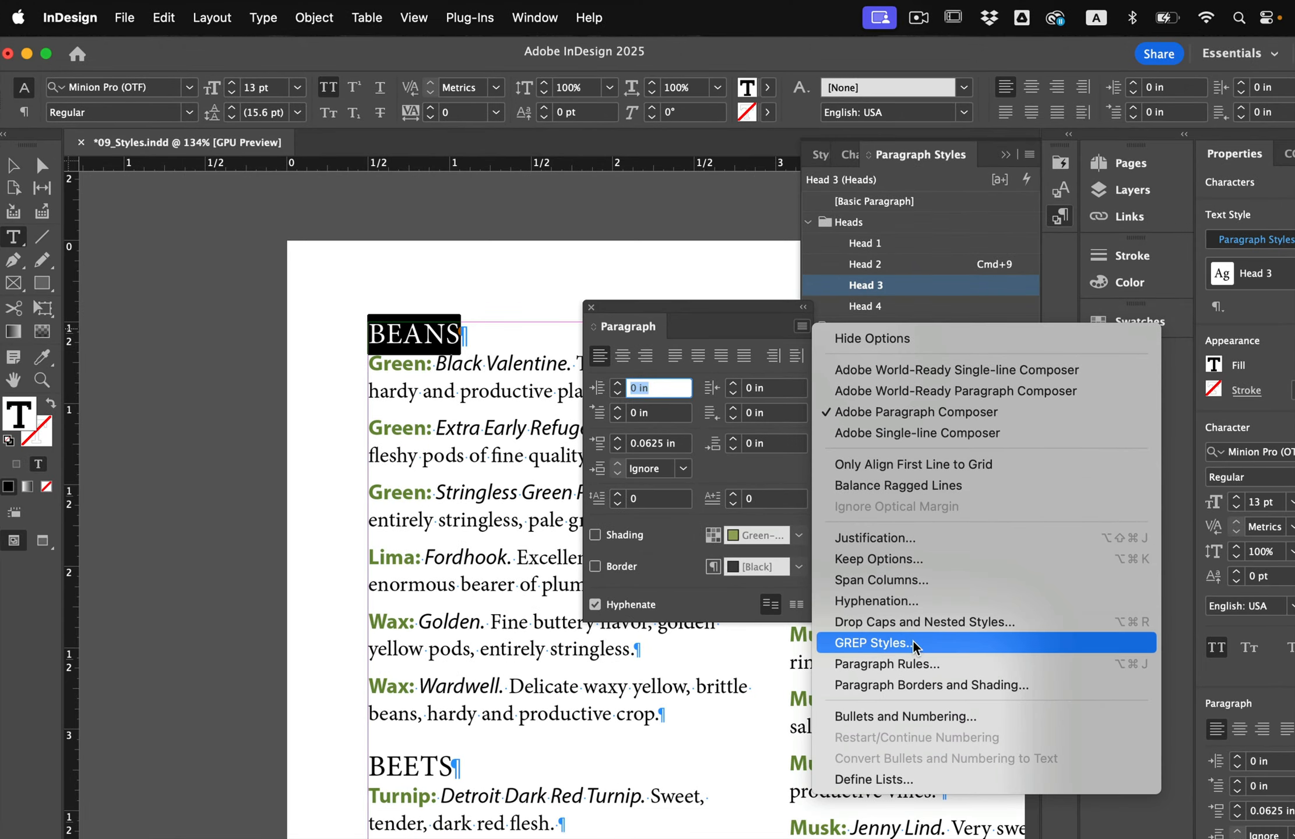
click(920, 665)
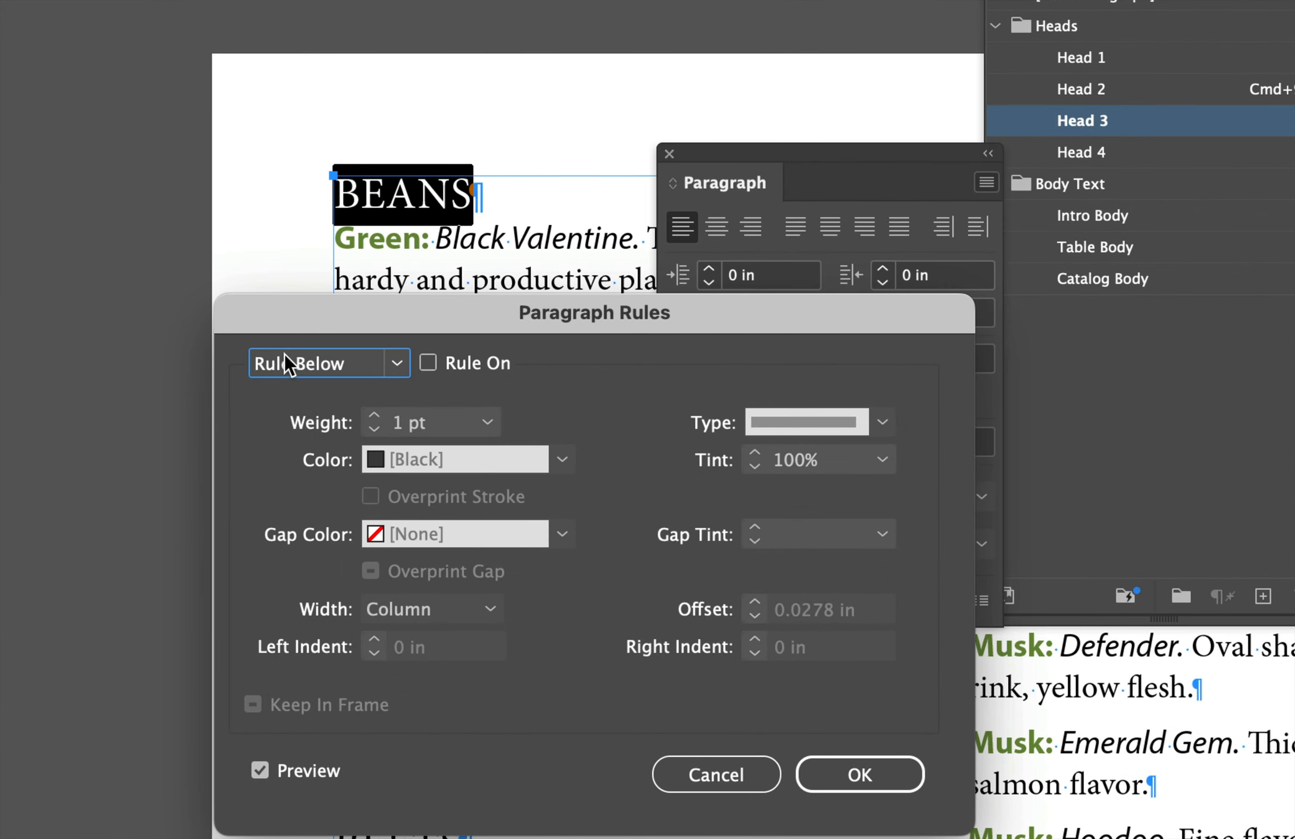
click(427, 362)
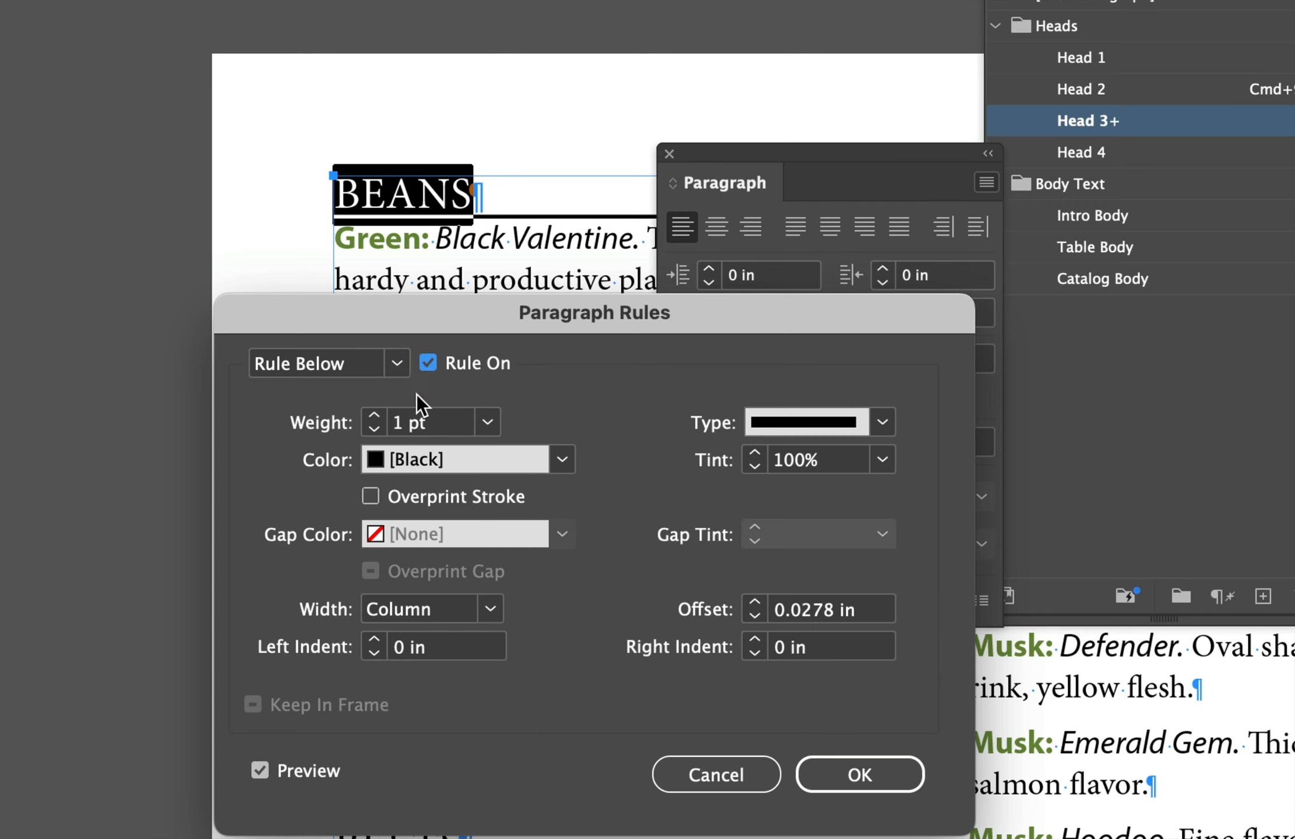
Set the rule below the BEANS heading to a 0.5 pt weight and the Red-Tomato color.
click(487, 421)
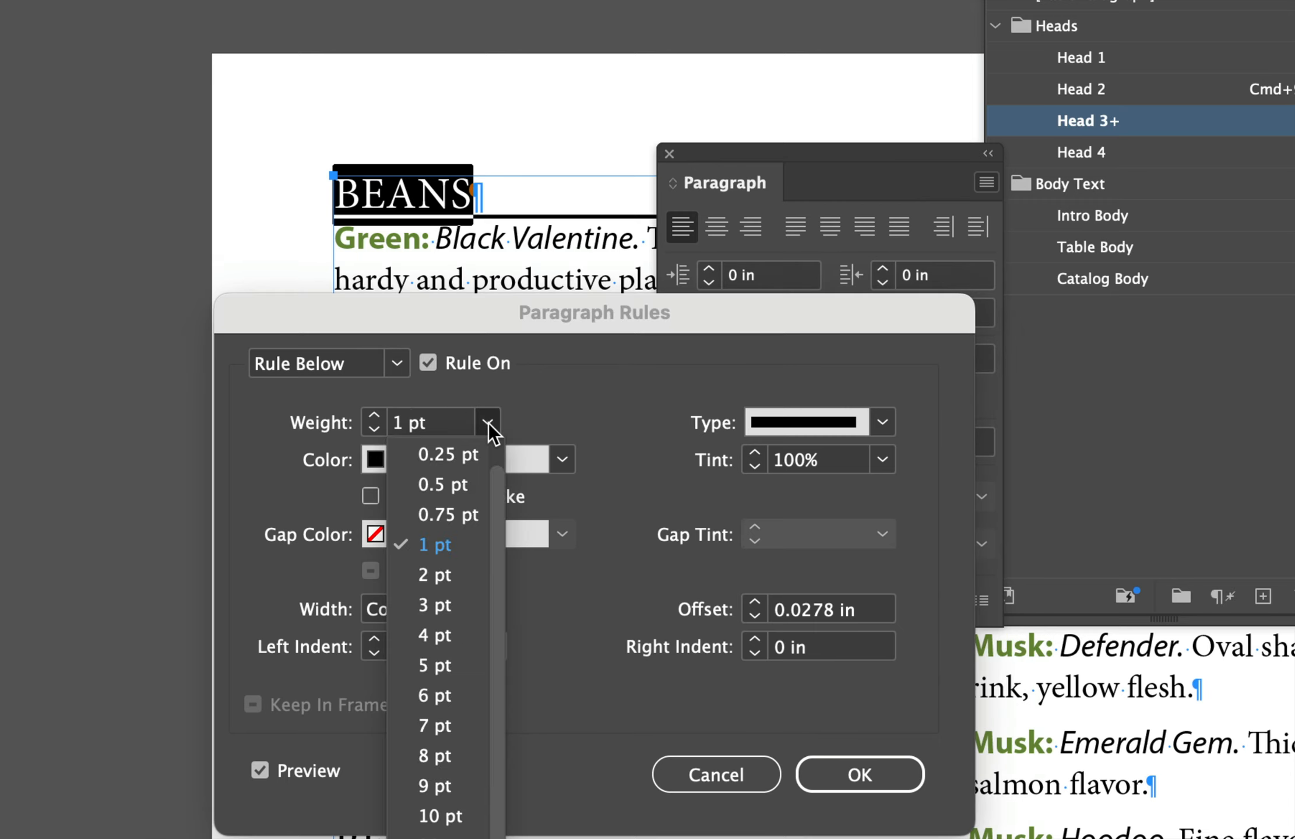
click(432, 483)
click(563, 458)
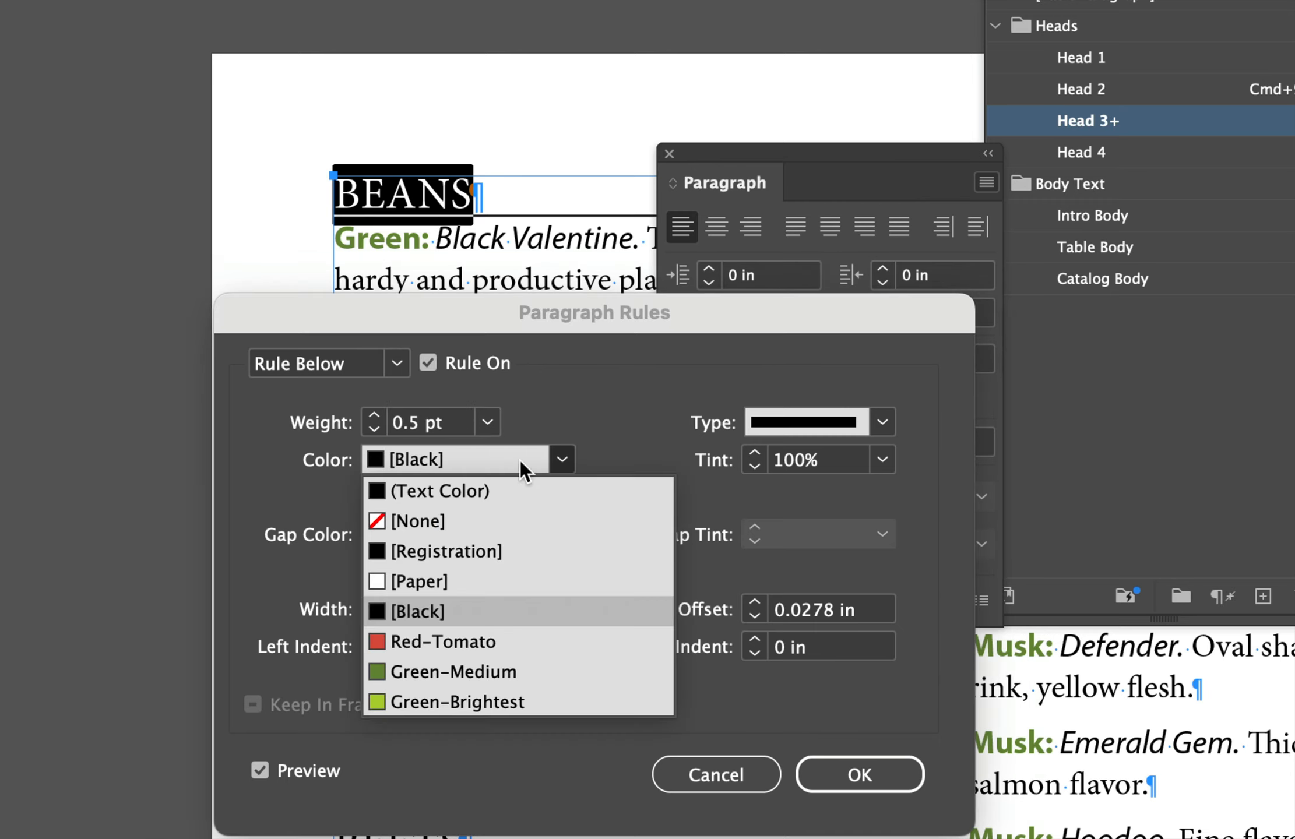
click(408, 641)
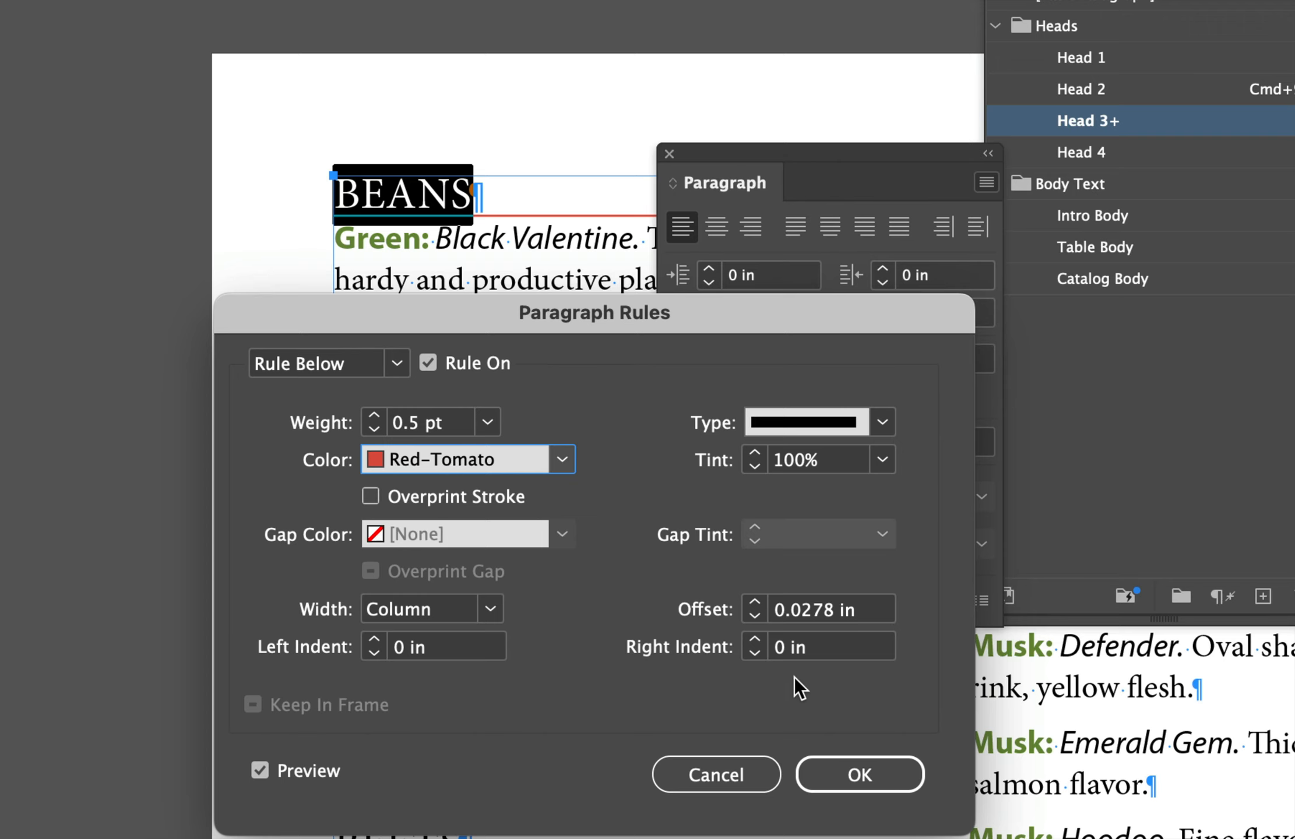
Set the rule's offset to 0.025 in, apply the paragraph rule, and close the paragraph settings.
click(791, 606)
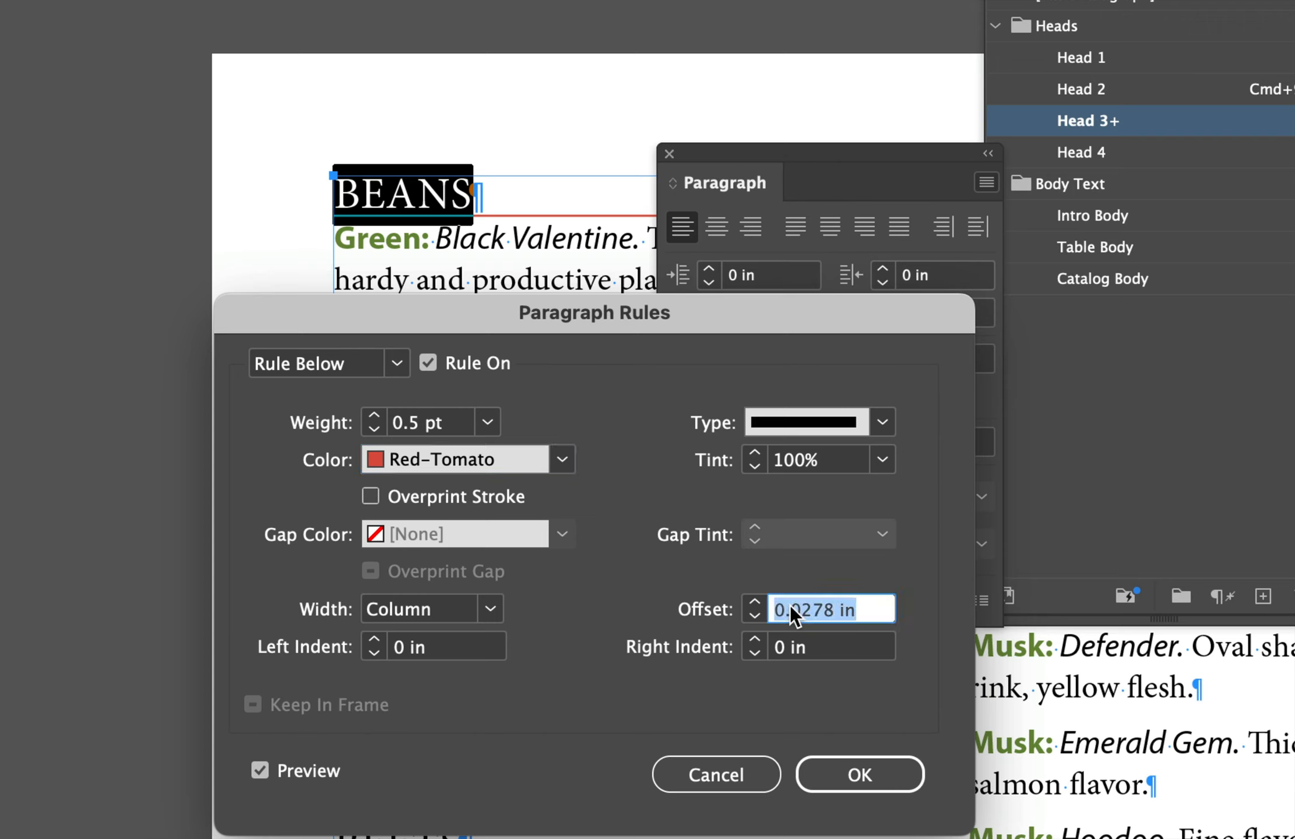
text(0.0)
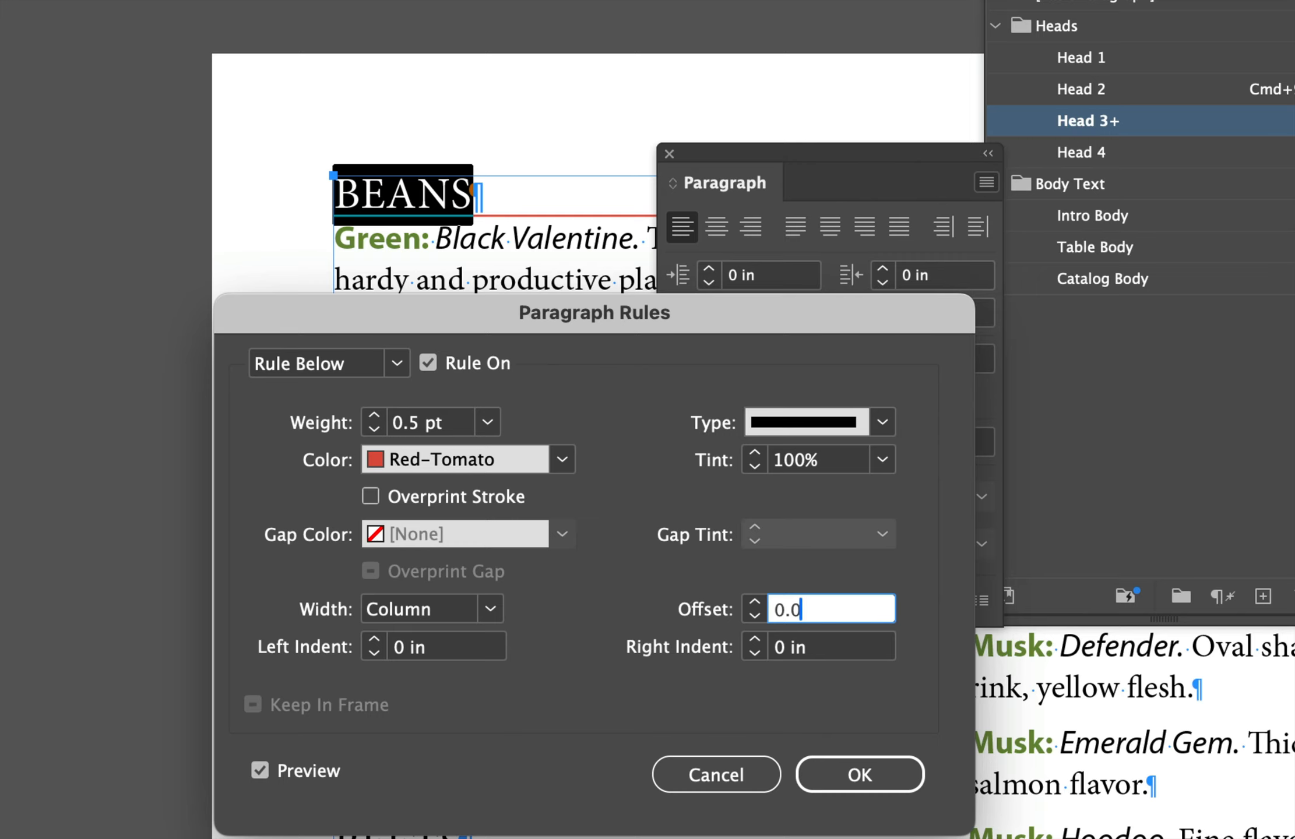
text(25)
click(881, 765)
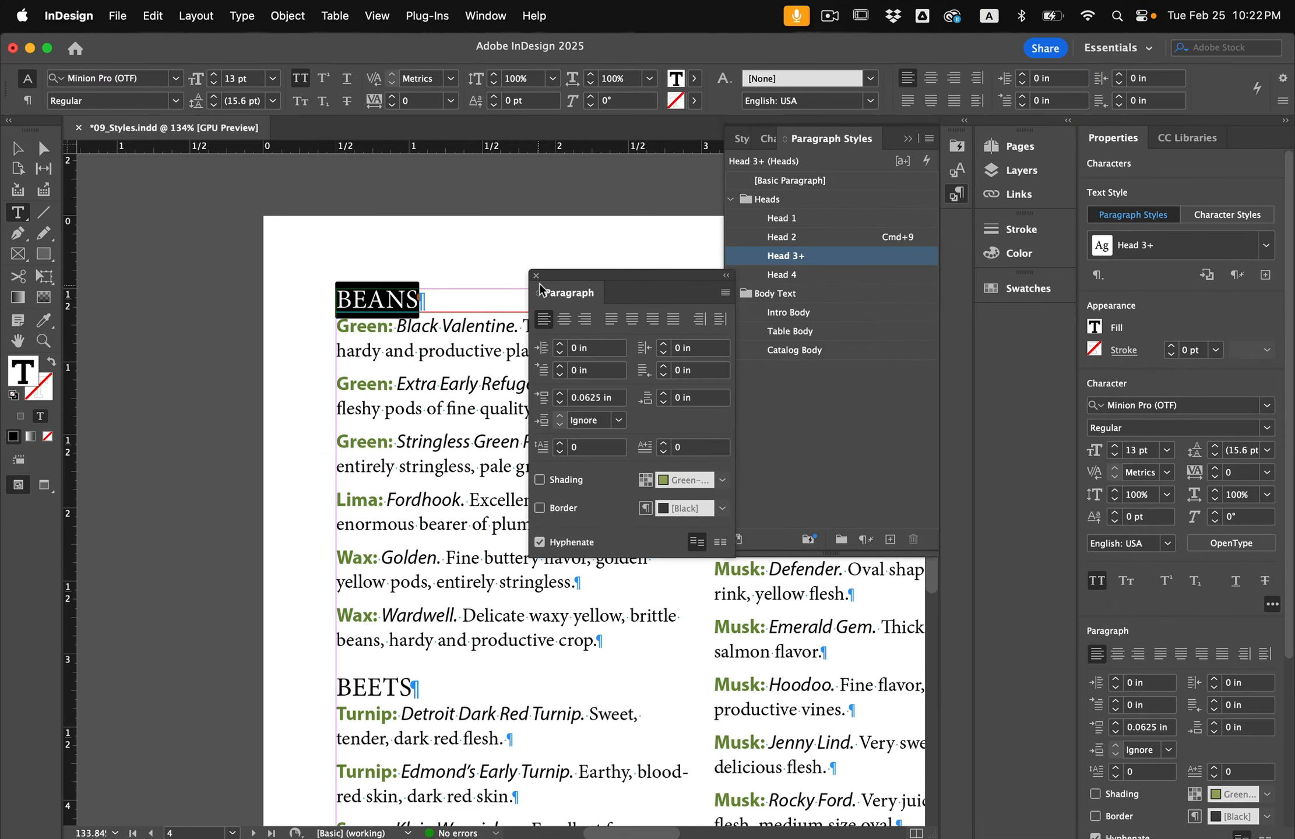
click(535, 276)
Redefine the Head 3 paragraph style to match the BEANS heading with its new rule.
mouse_move(791, 255)
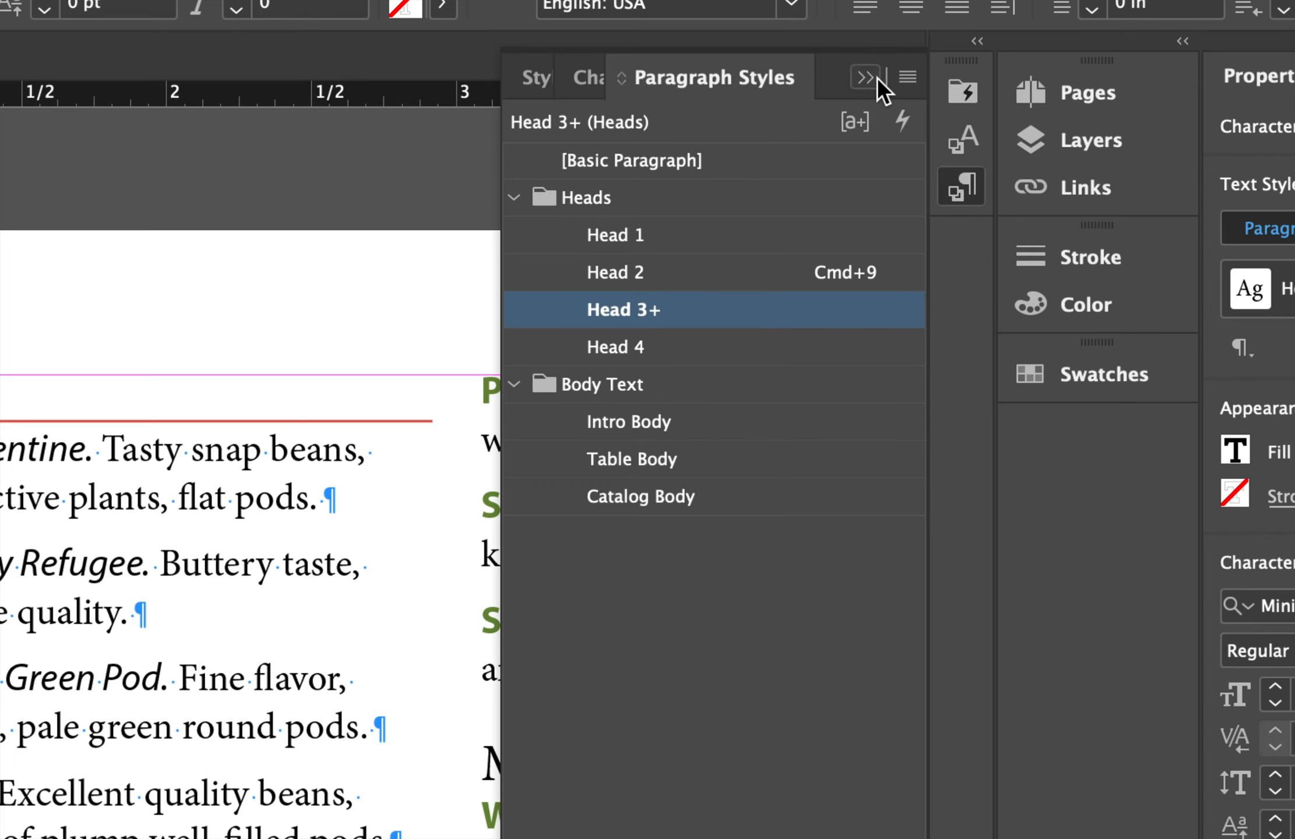
click(907, 77)
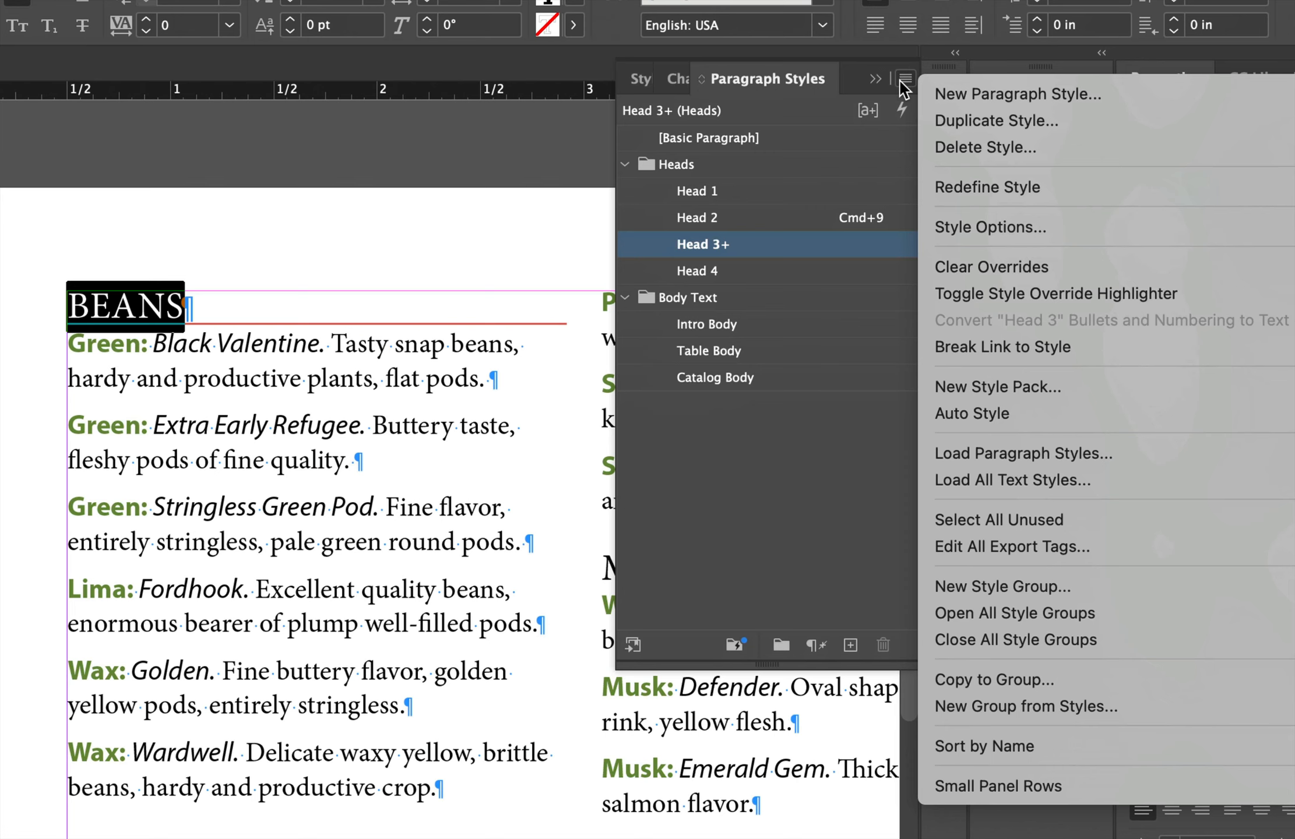
click(979, 187)
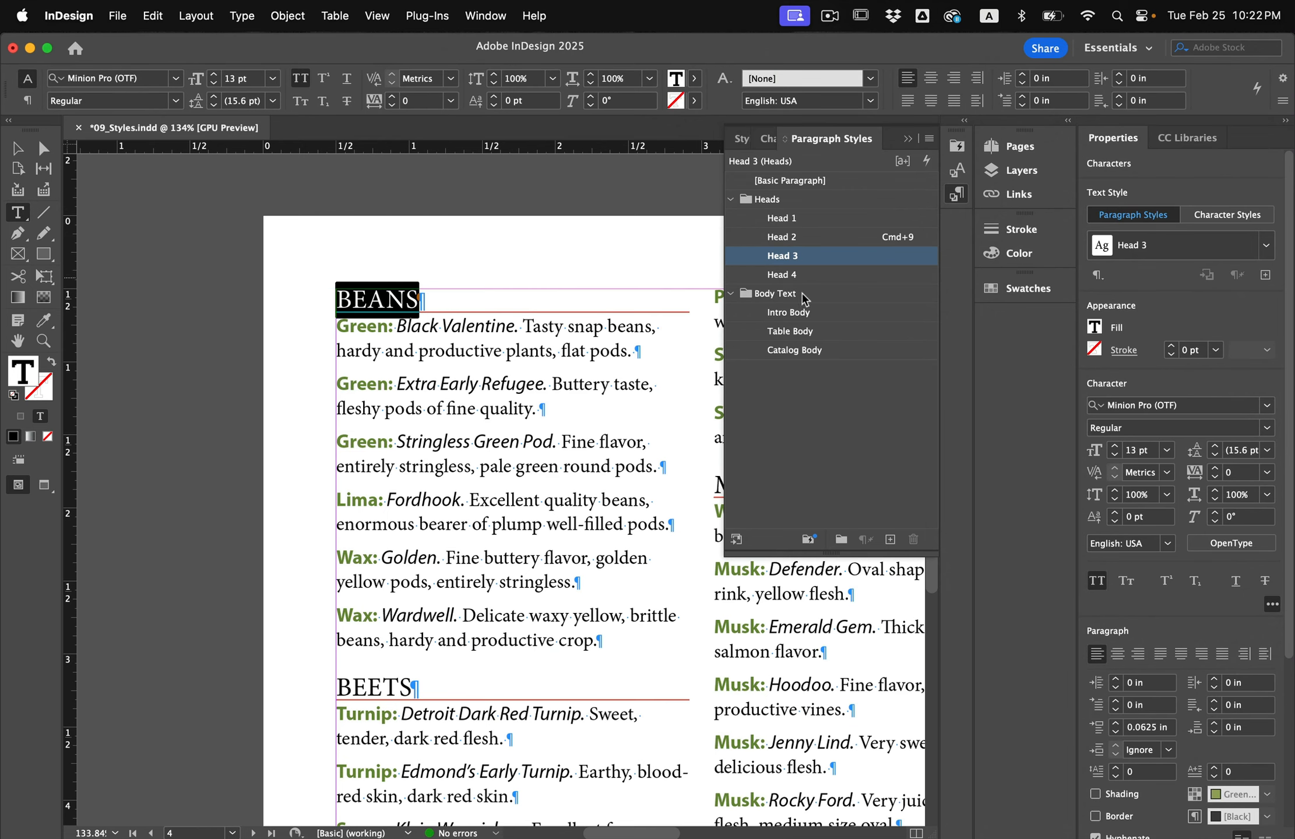
Examine the Head 3 headings across the catalog listings for the redefined style's rule.
scroll(517, 623, down, 6)
scroll(517, 623, right, 2)
scroll(517, 623, down, 2)
scroll(517, 623, right, 2)
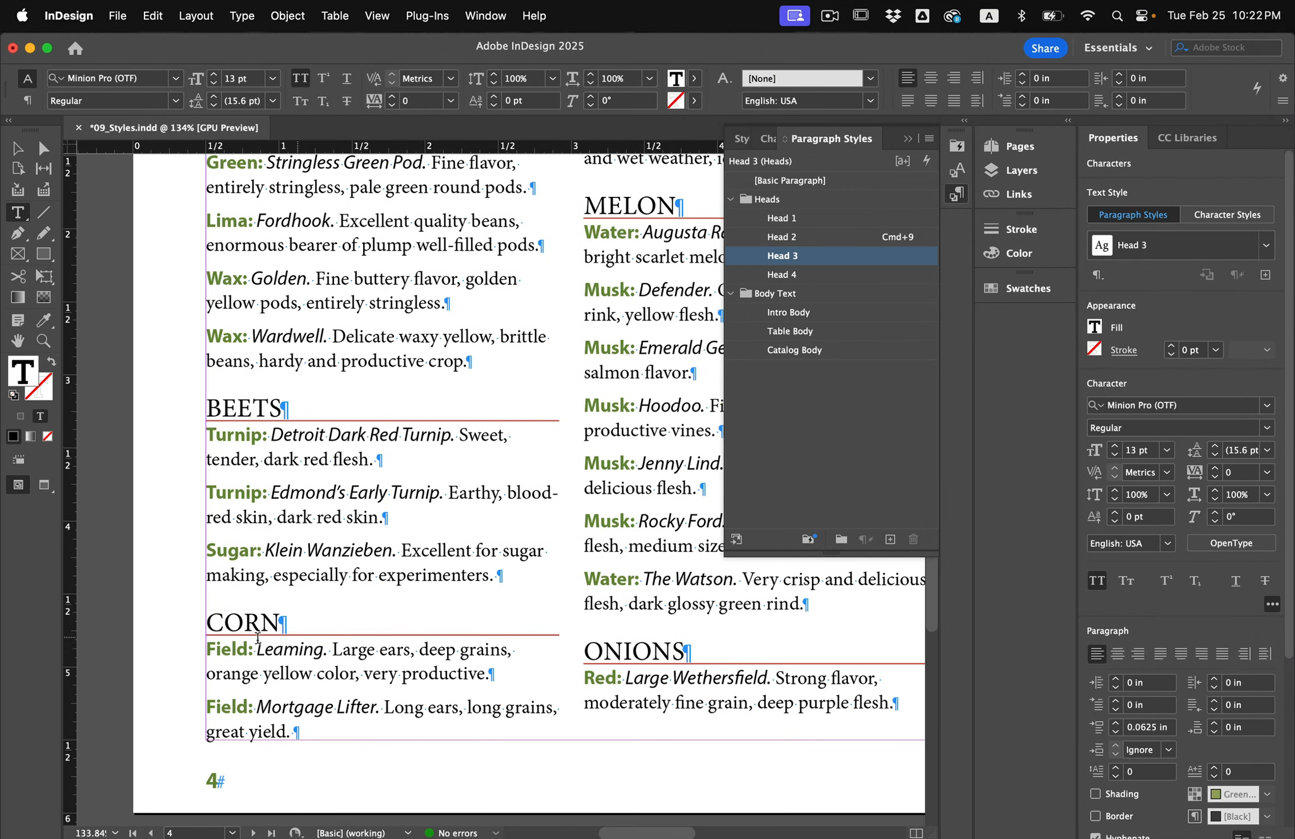
scroll(604, 635, up, 10)
scroll(604, 636, right, 3)
scroll(604, 636, down, 7)
scroll(605, 635, left, 3)
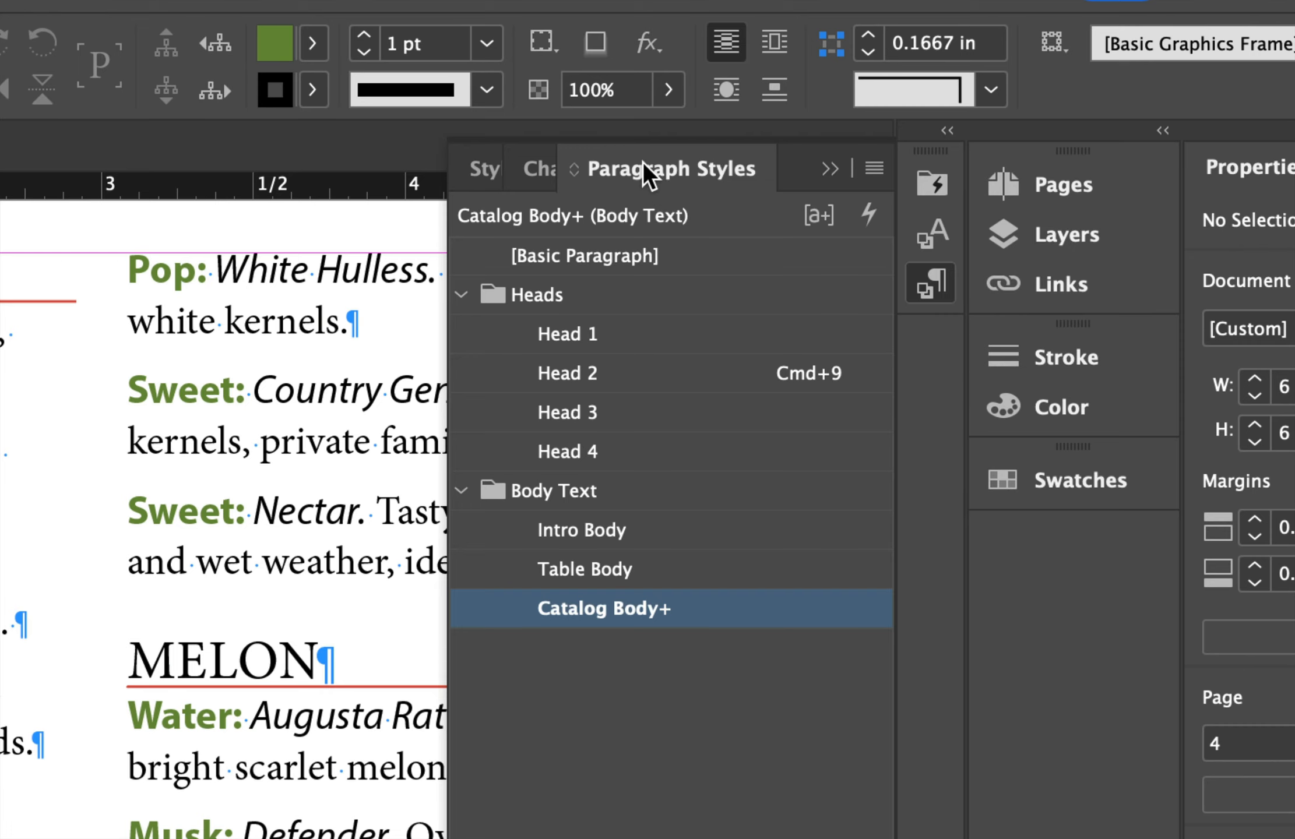
Start loading all text styles from the document 09_End.indd.
click(872, 169)
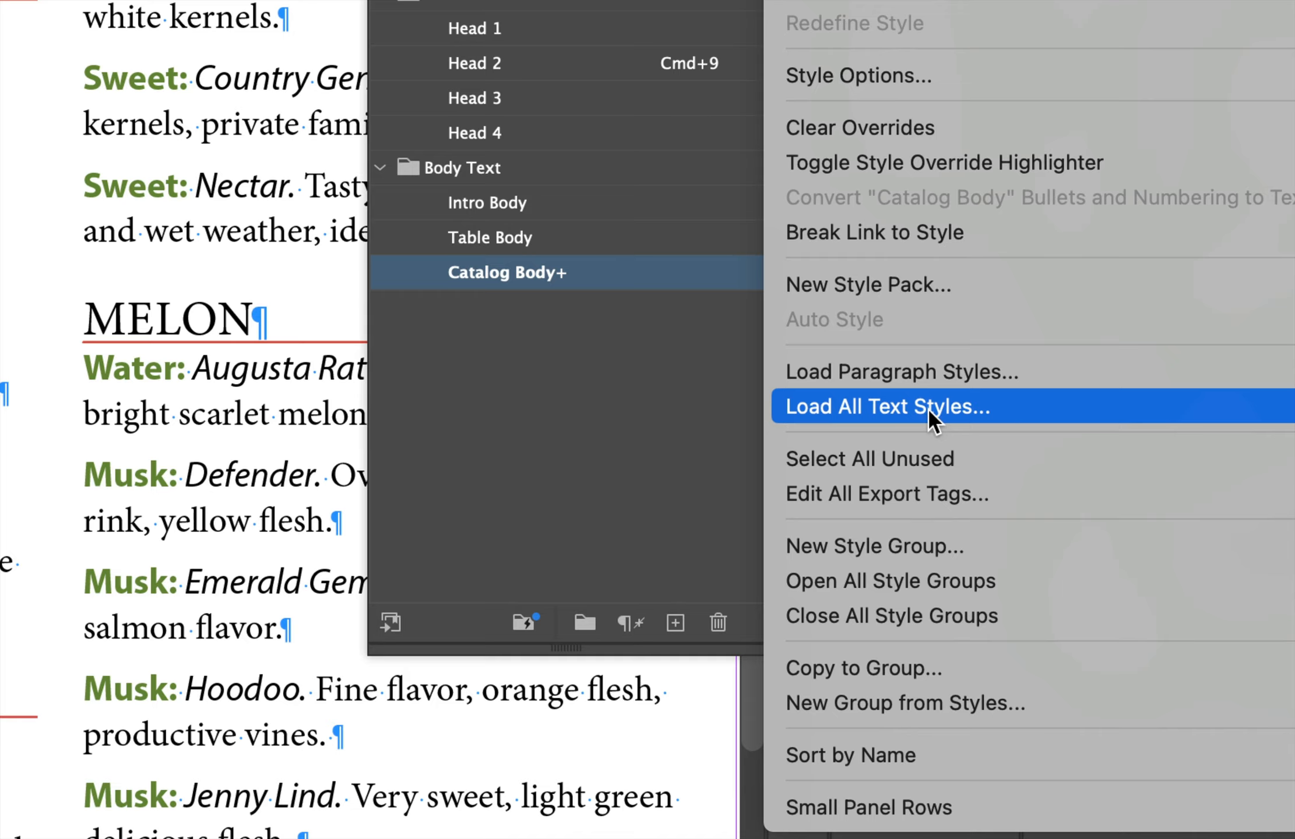
click(928, 408)
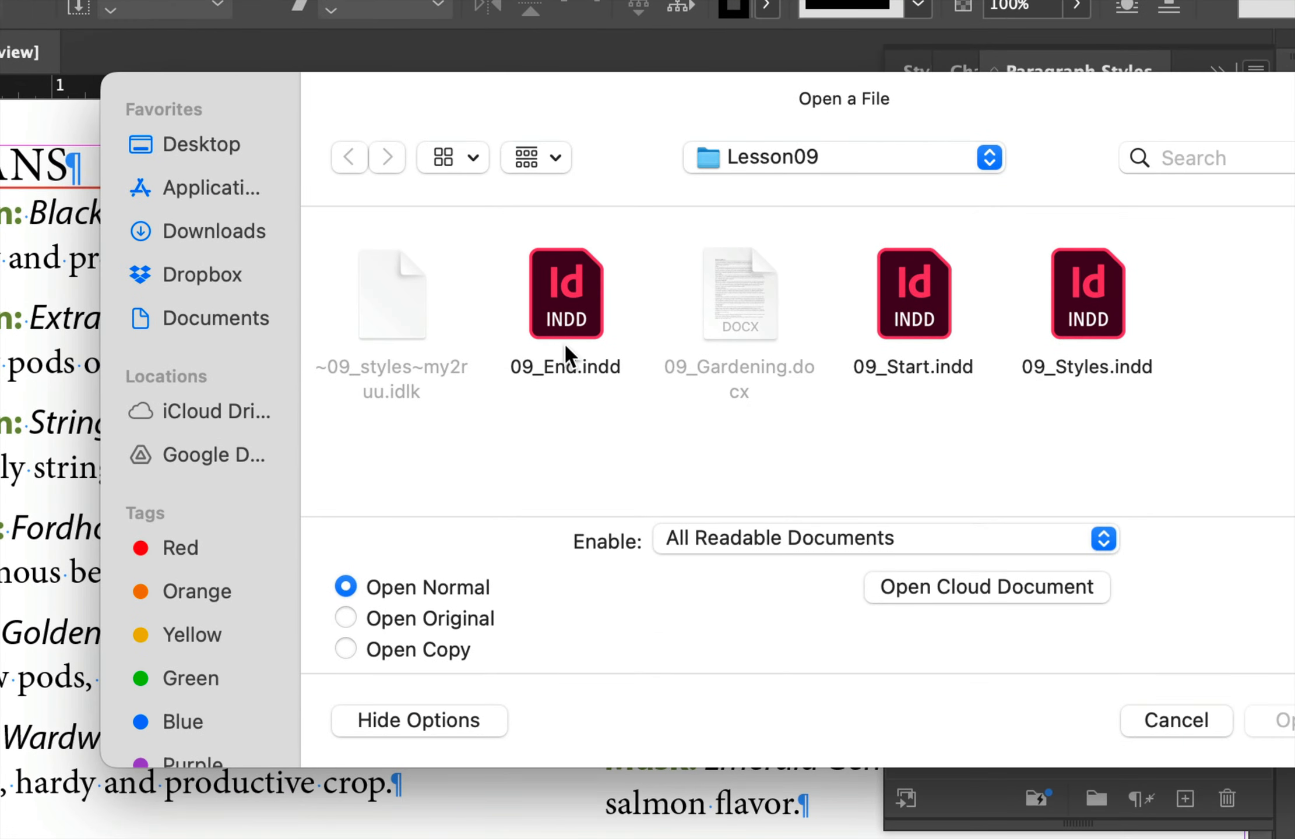
click(564, 345)
key(Return)
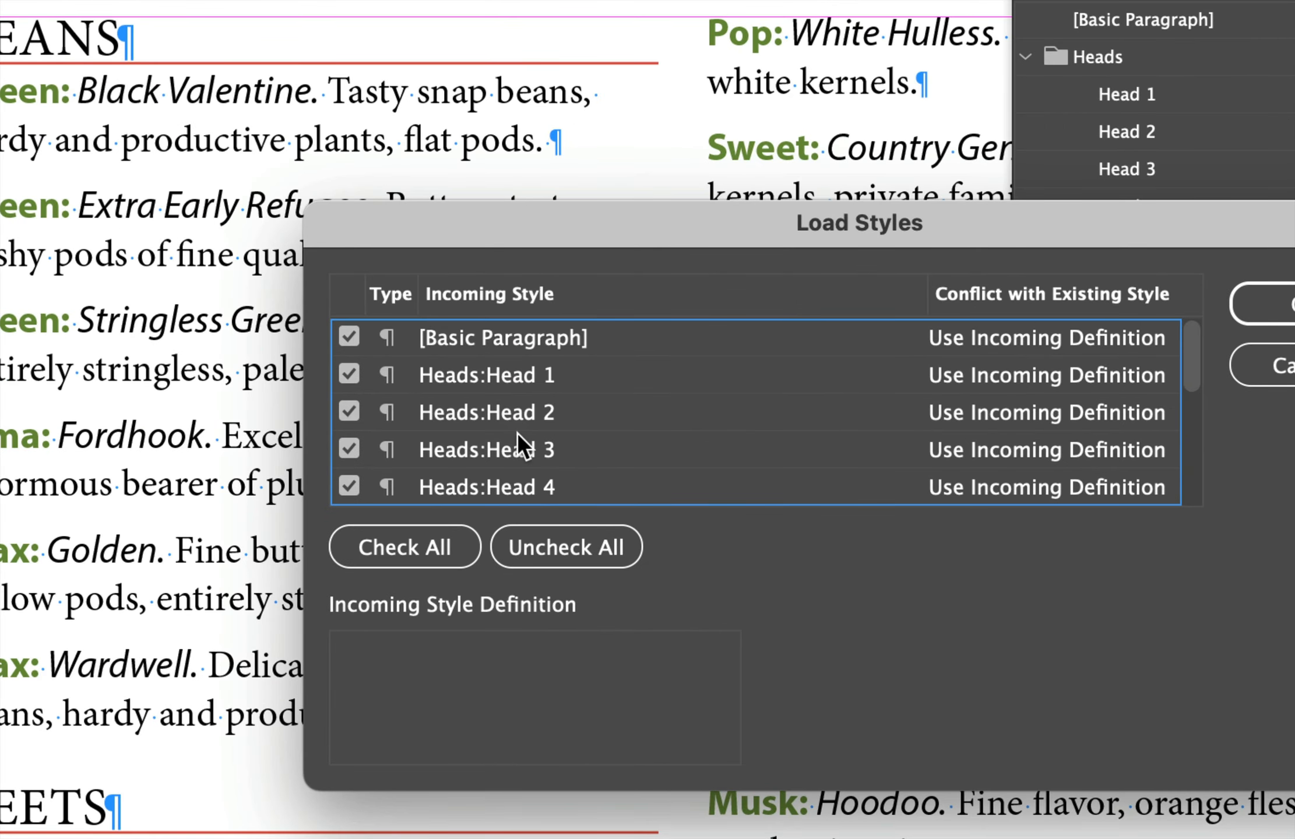
Load only the Drop Cap Body paragraph style and the Drop Cap character style from the incoming styles.
scroll(500, 428, down, 3)
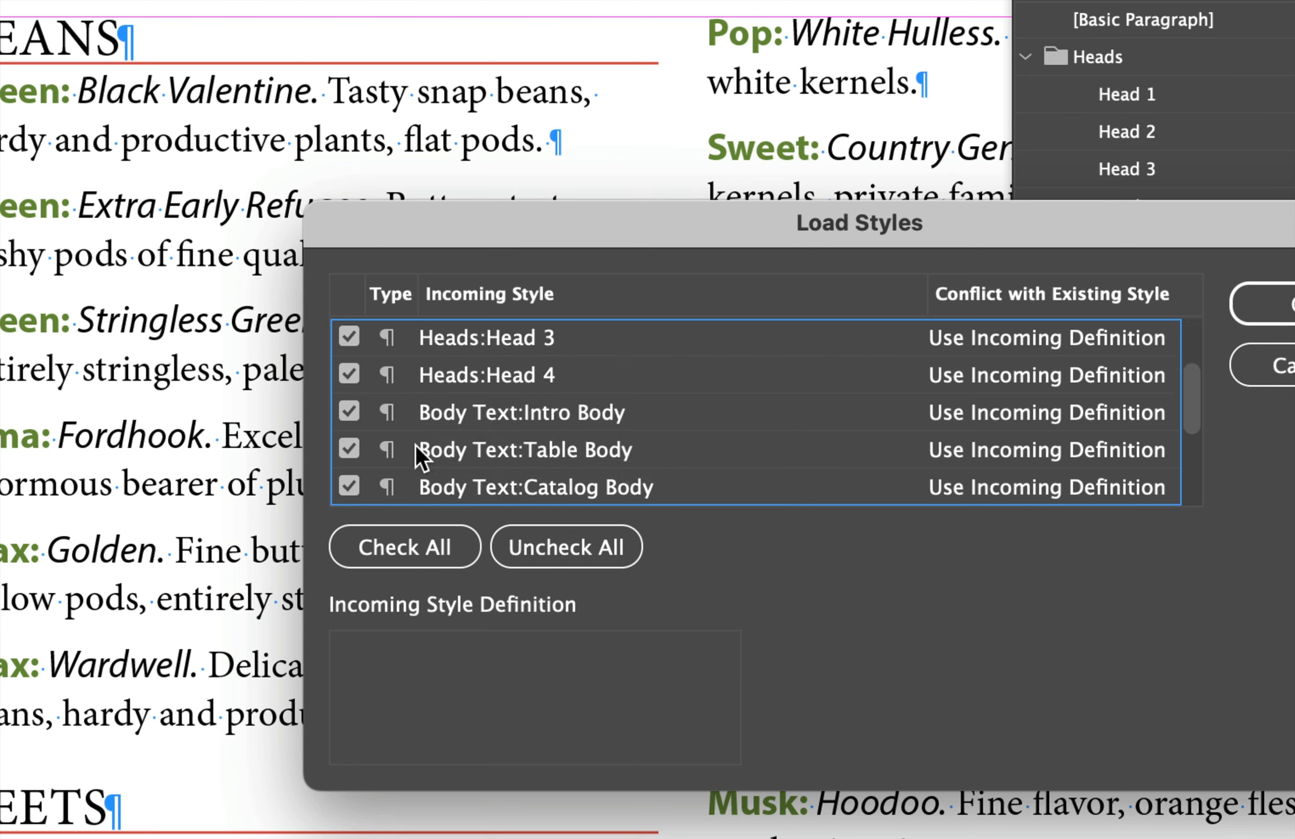
scroll(472, 415, down, 5)
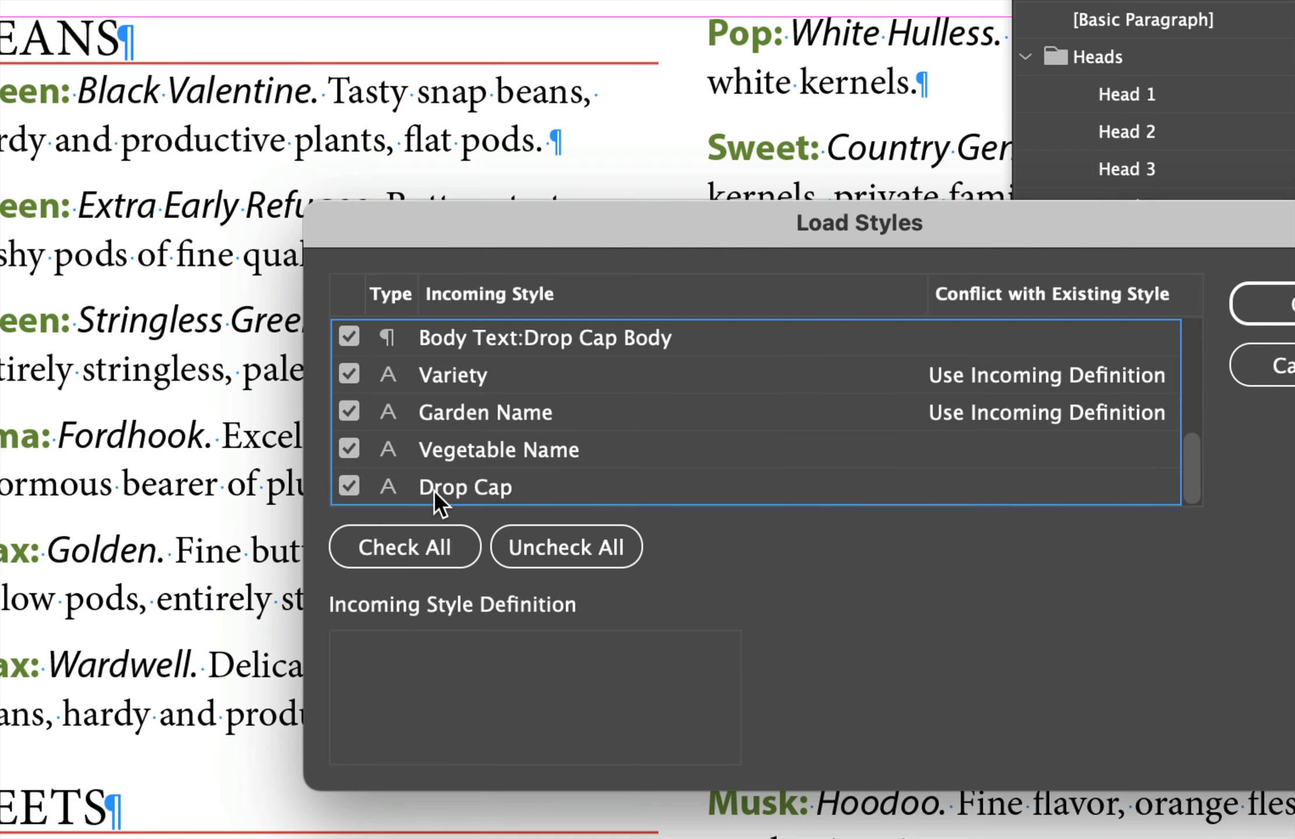
click(526, 536)
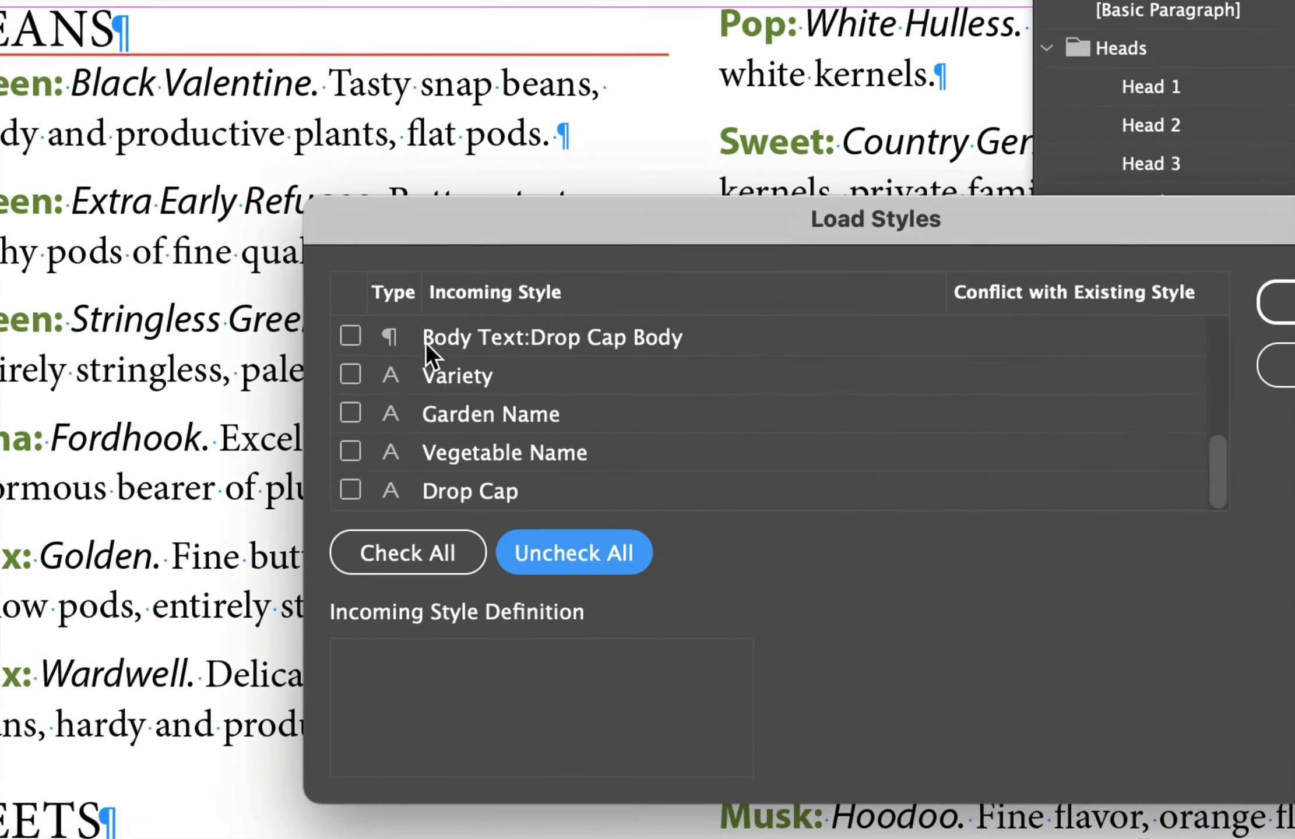
click(389, 340)
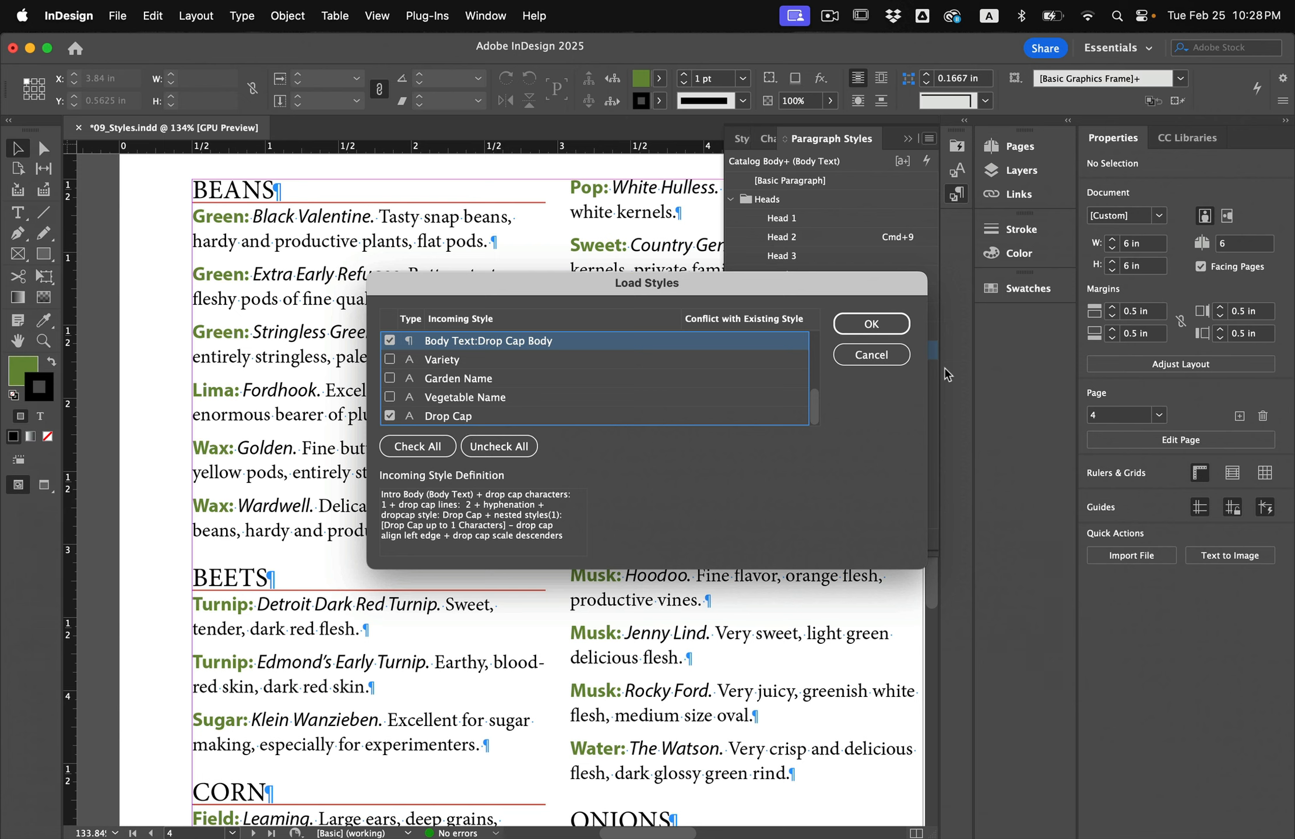
click(871, 322)
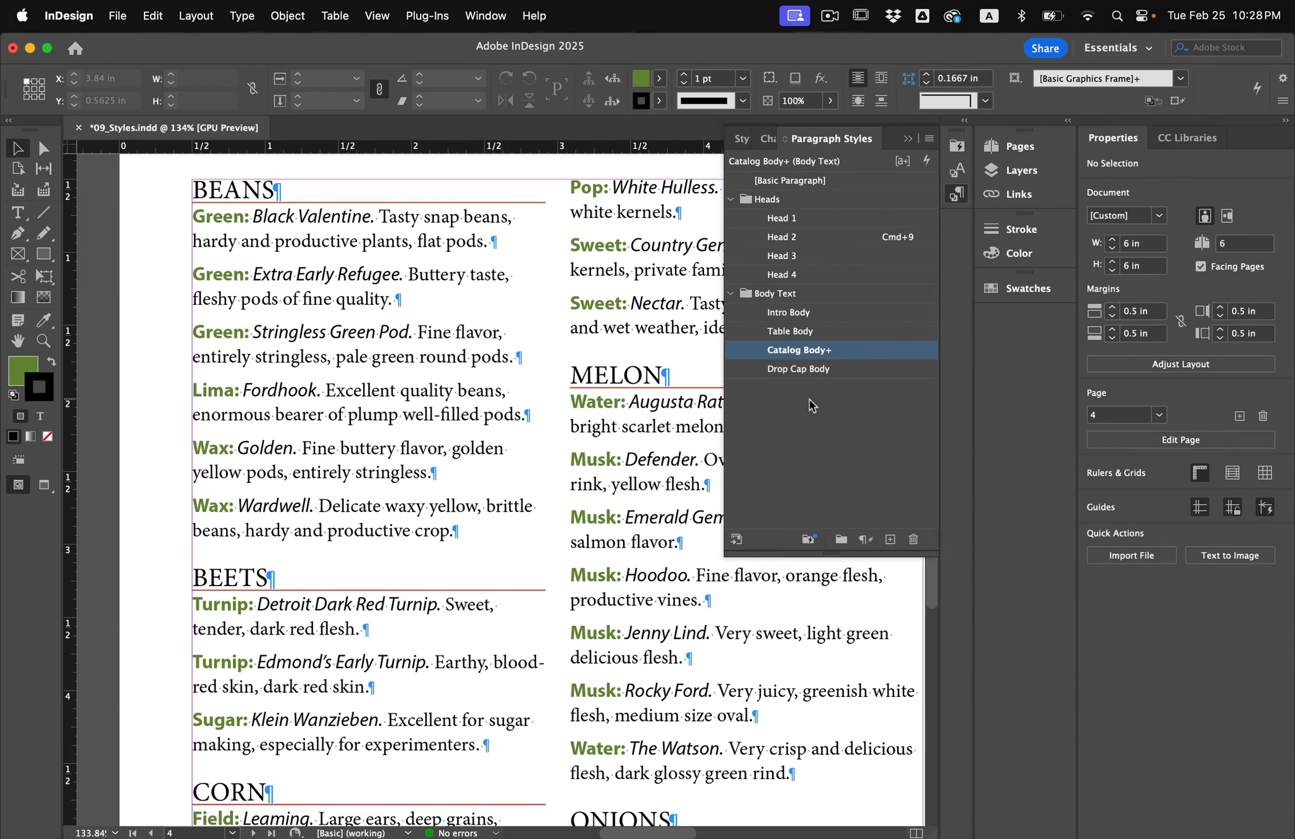
click(851, 447)
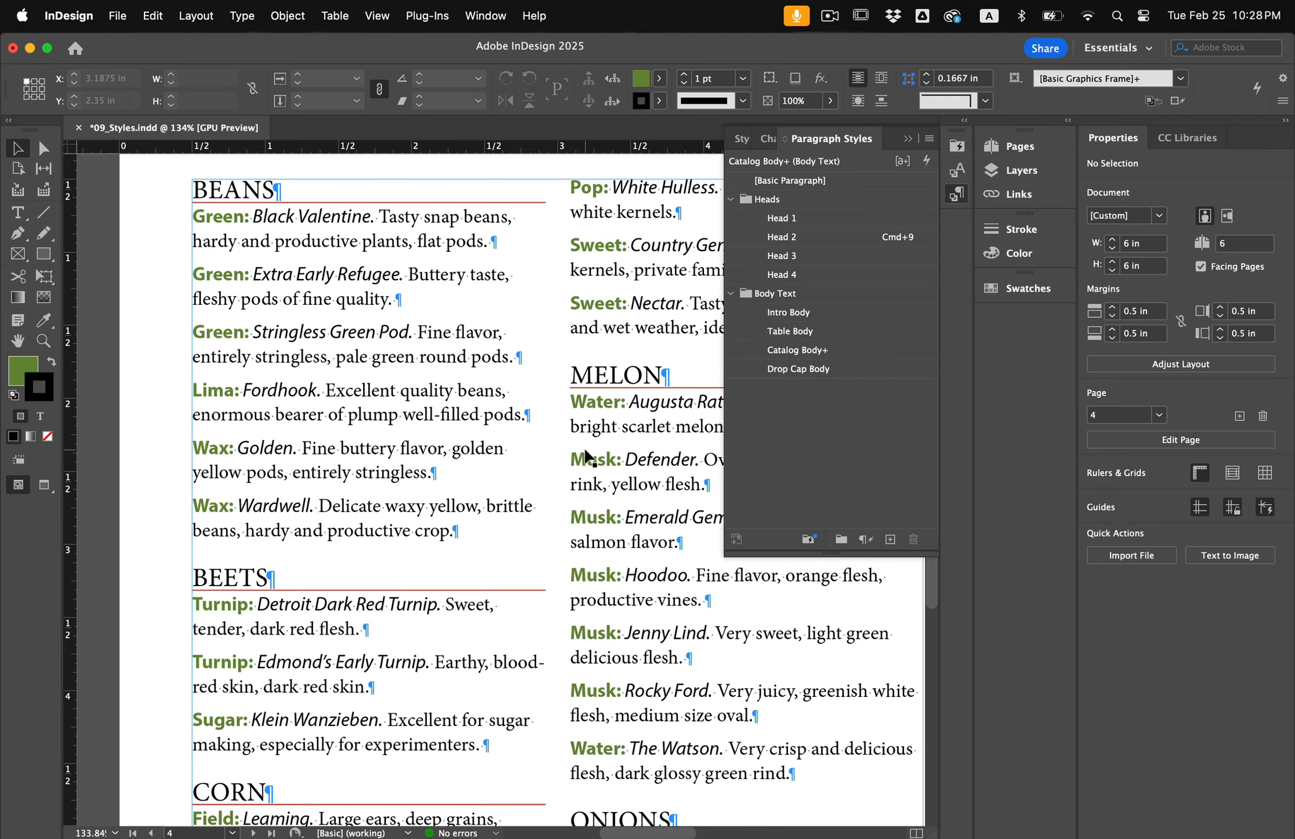
Apply the Drop Cap Body style to the paragraph below the Heirloom Vegetable Seeds heading on page 2.
scroll(583, 452, down, 5)
scroll(582, 452, up, 7)
scroll(583, 458, up, 3)
scroll(582, 457, right, 2)
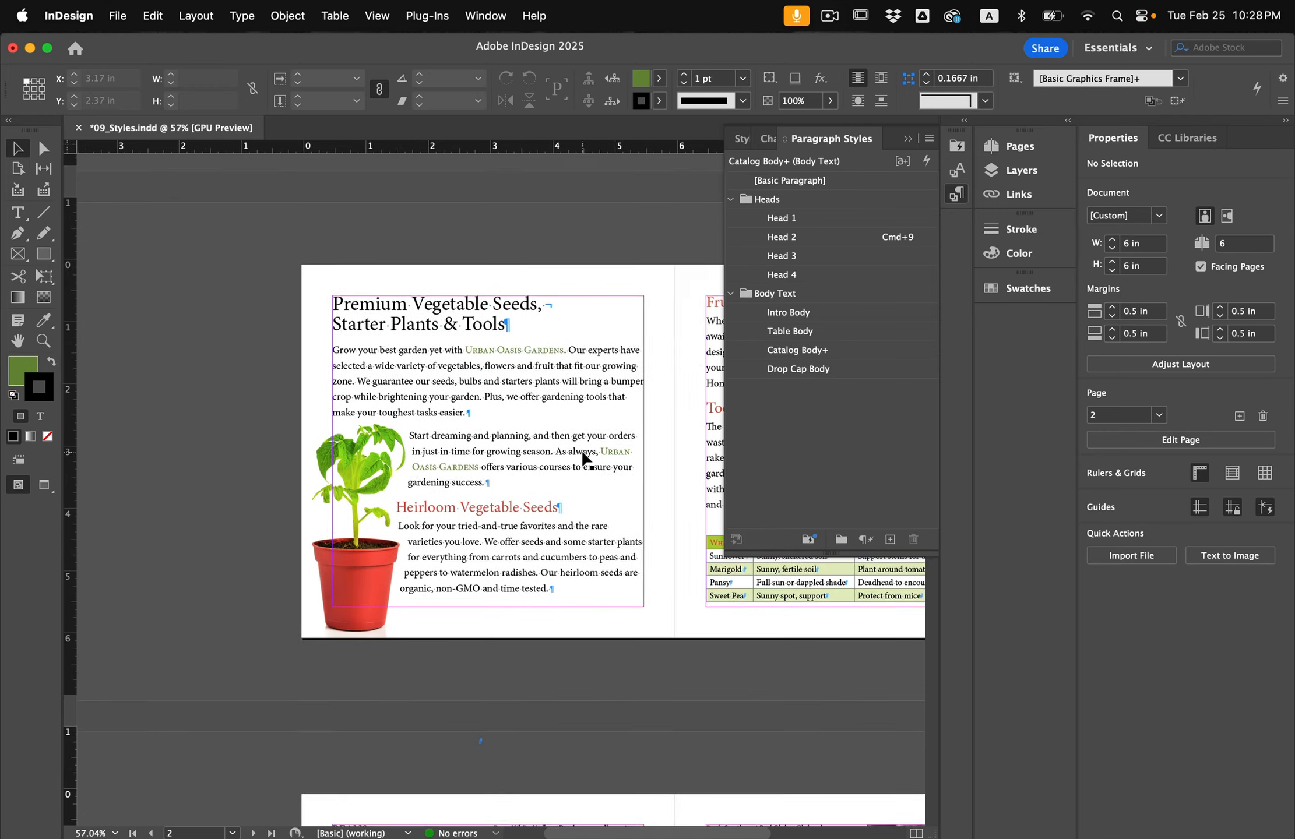
scroll(290, 444, right, 1)
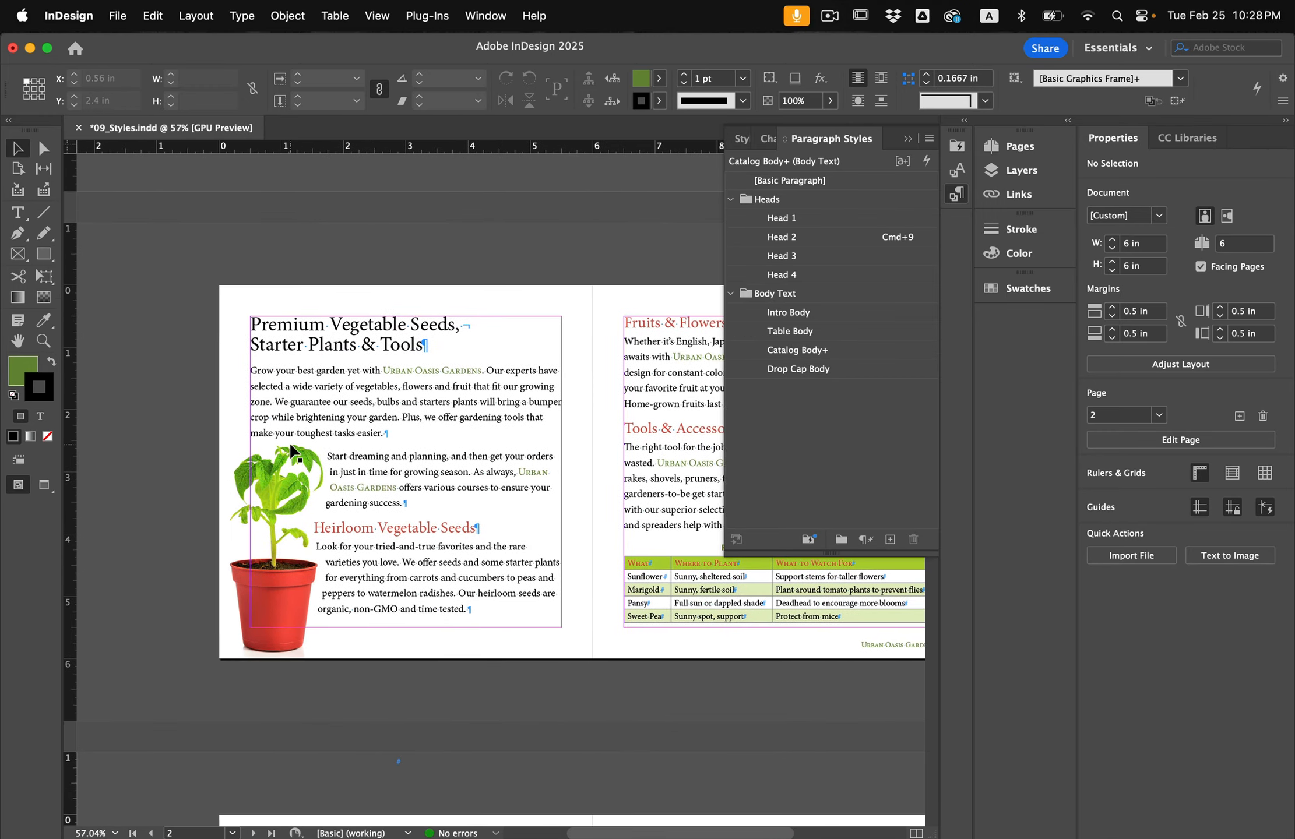
scroll(359, 518, up, 5)
scroll(358, 517, down, 2)
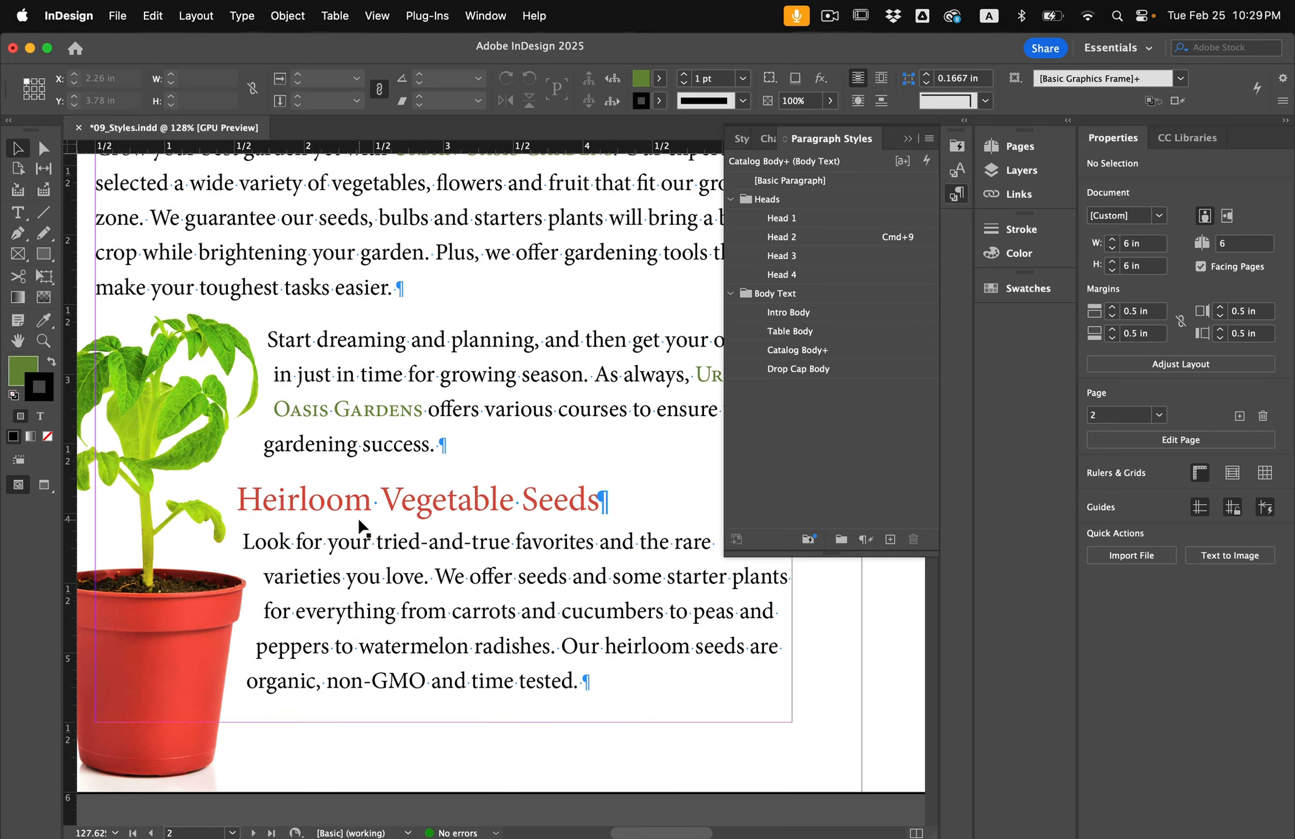
key(t)
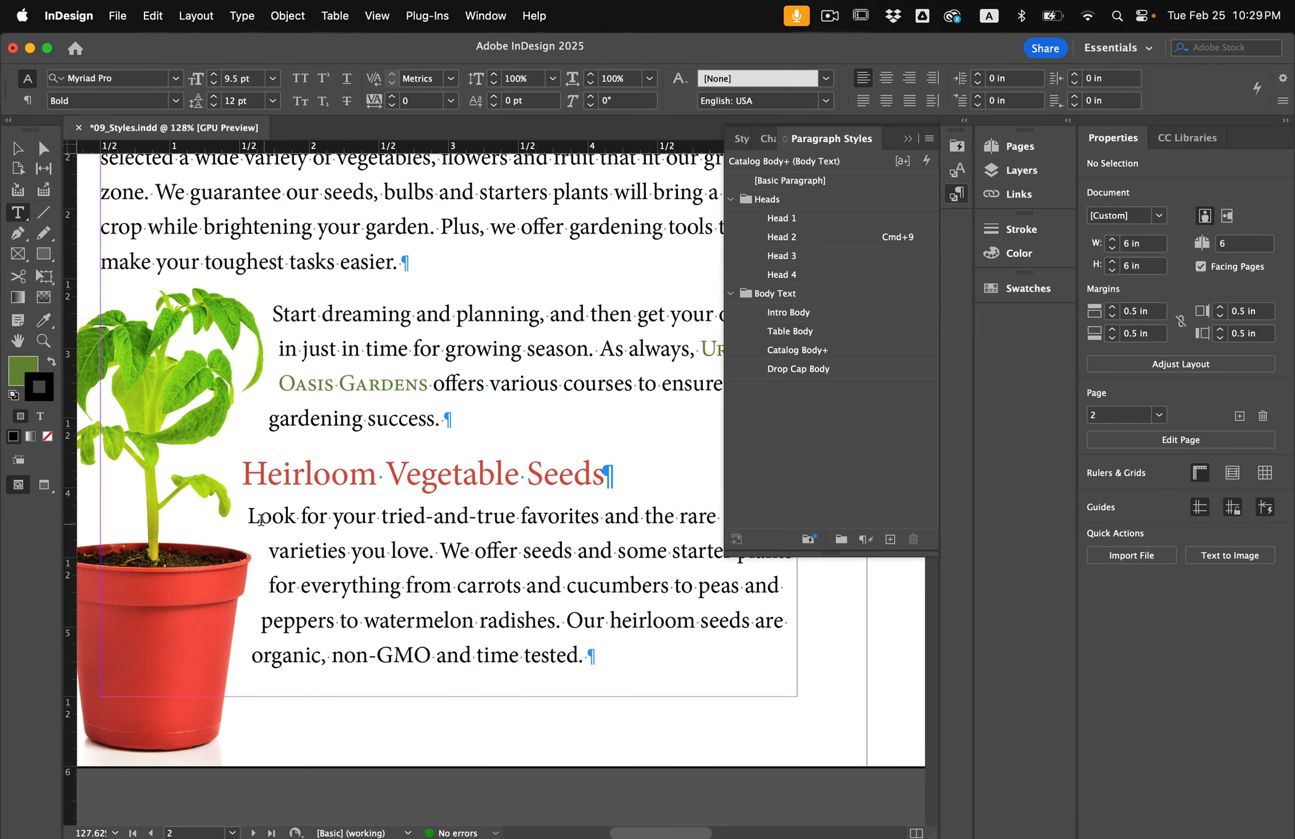
drag(260, 515, 322, 583)
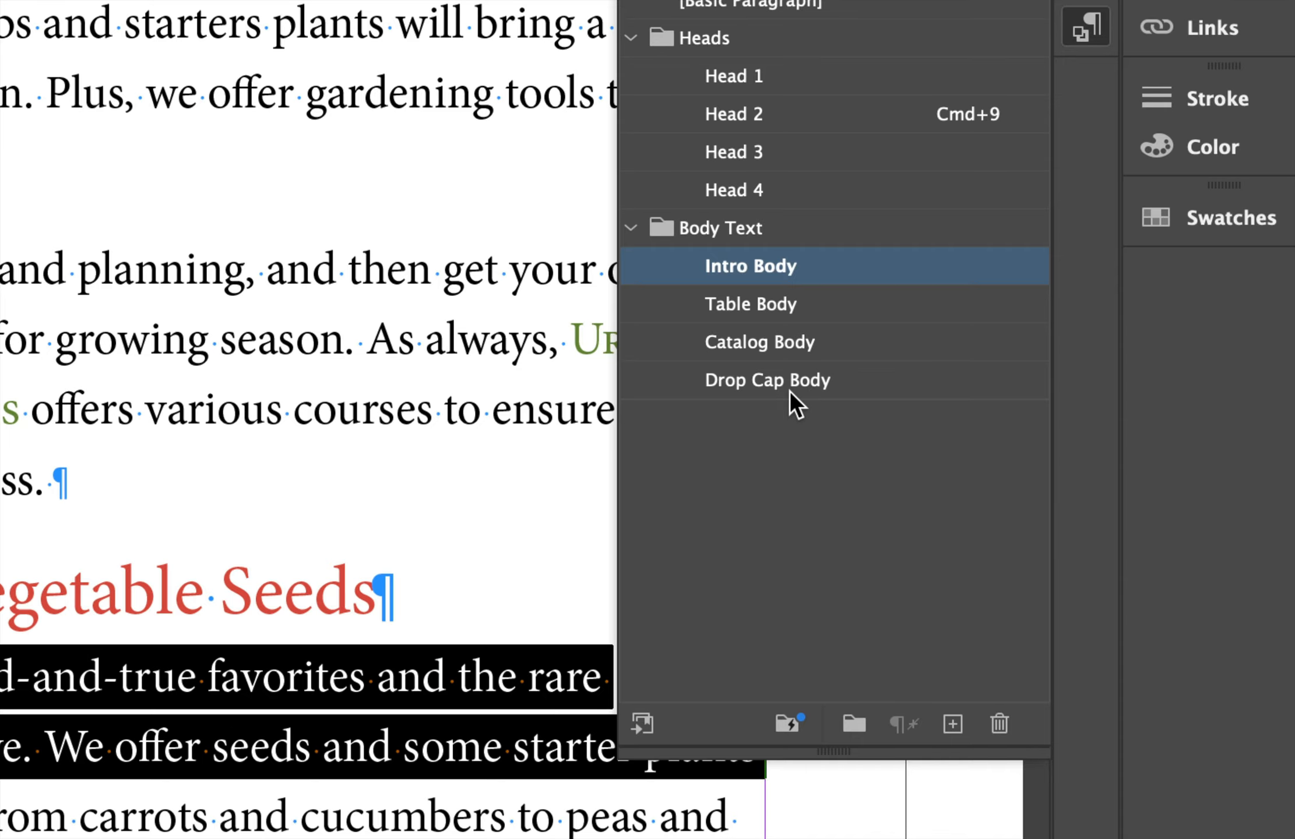
click(790, 390)
click(277, 573)
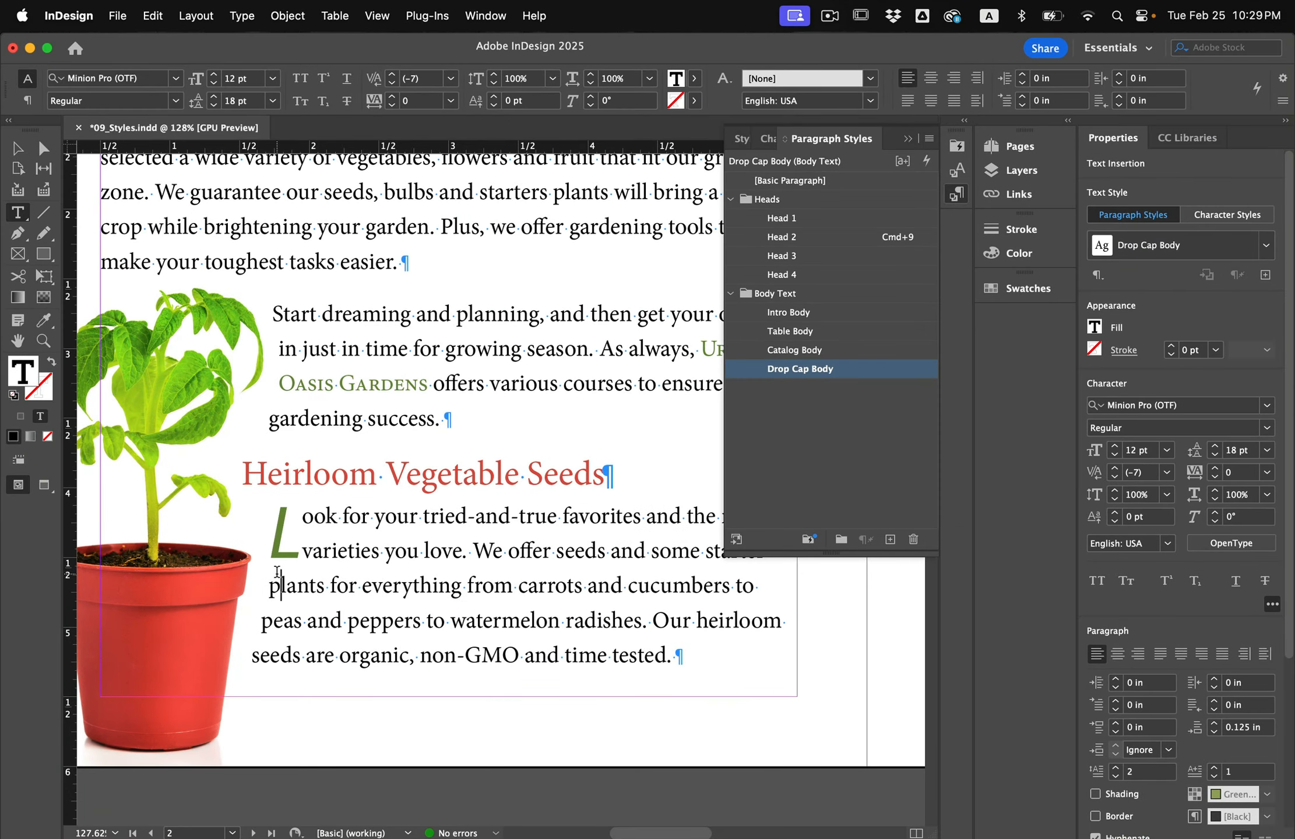
Inspect the formatting of the drop cap L in the Heirloom Vegetable Seeds paragraph and collapse the paragraph styles list.
scroll(312, 535, down, 3)
scroll(315, 532, right, 3)
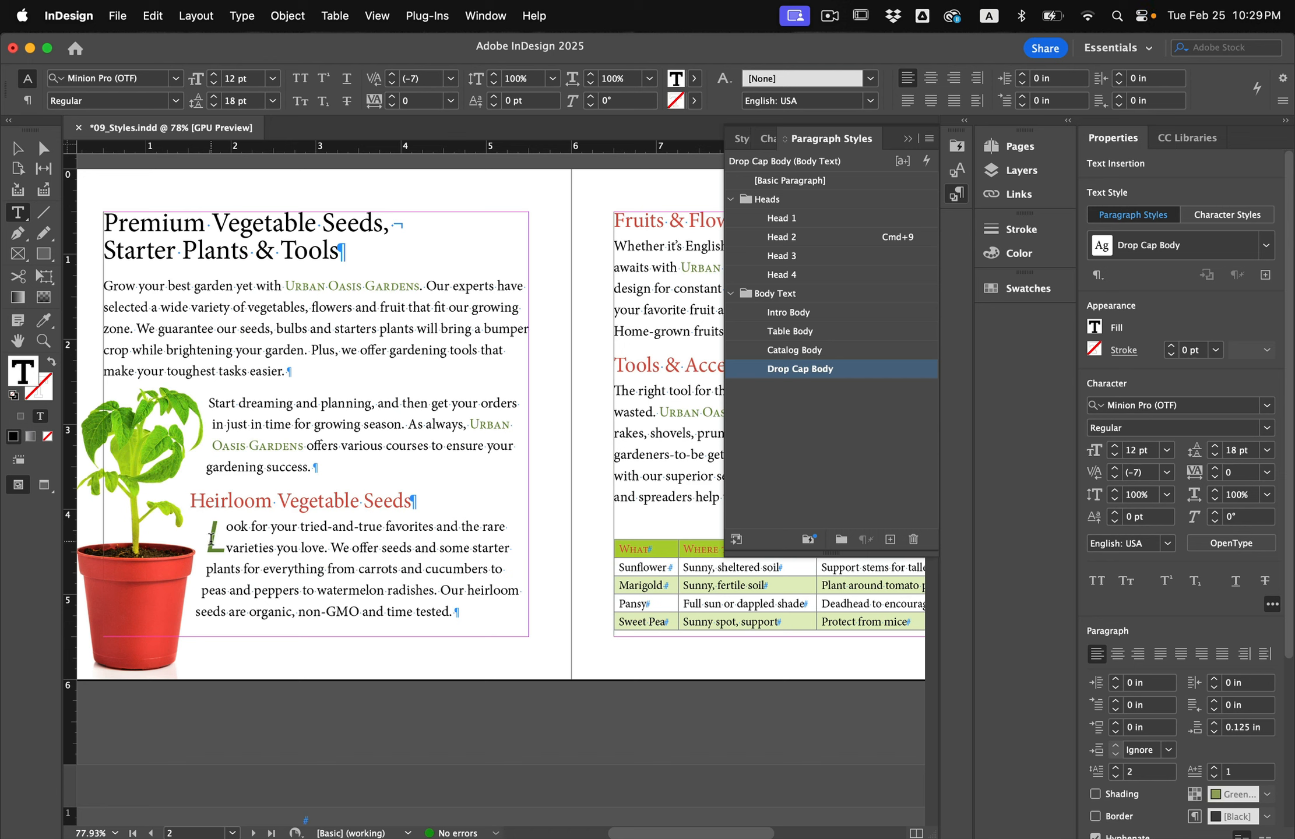
drag(208, 532, 225, 548)
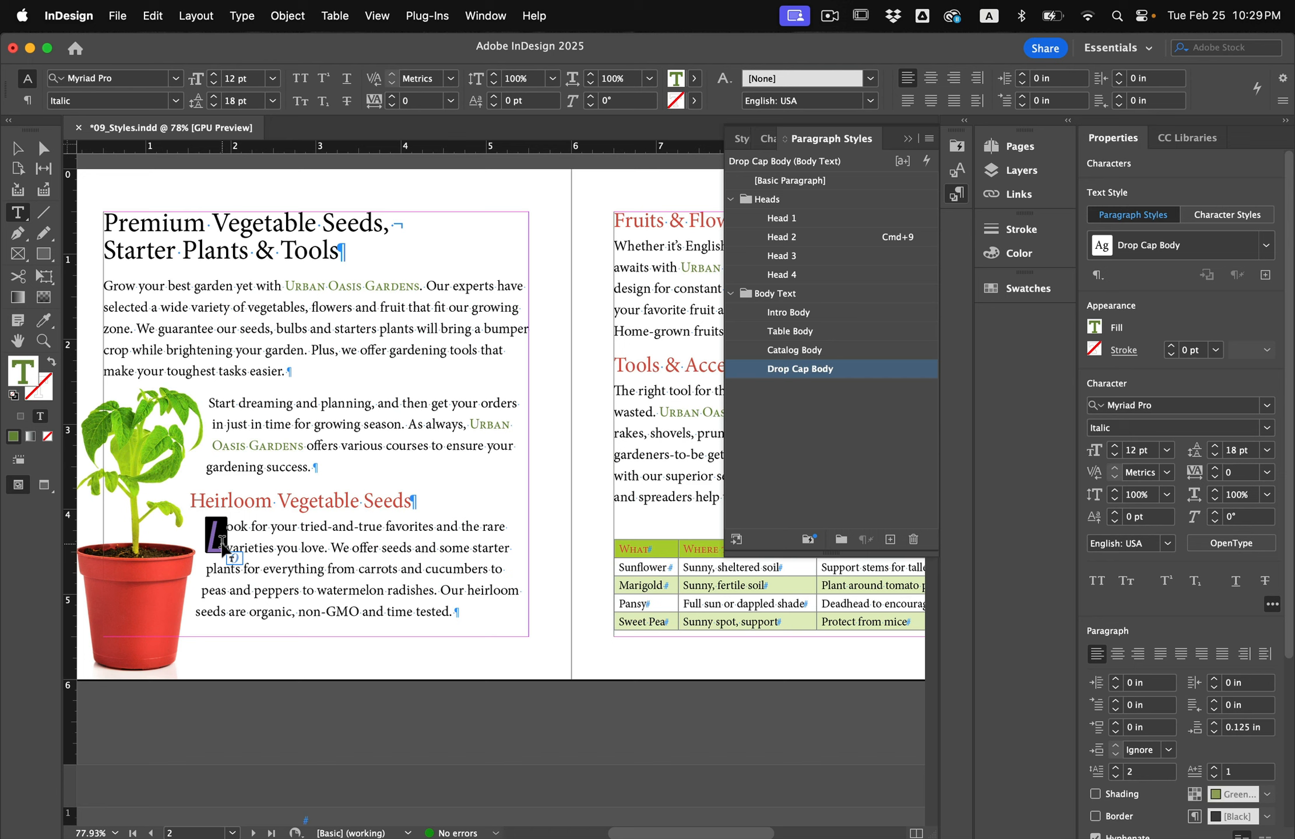
key(Right)
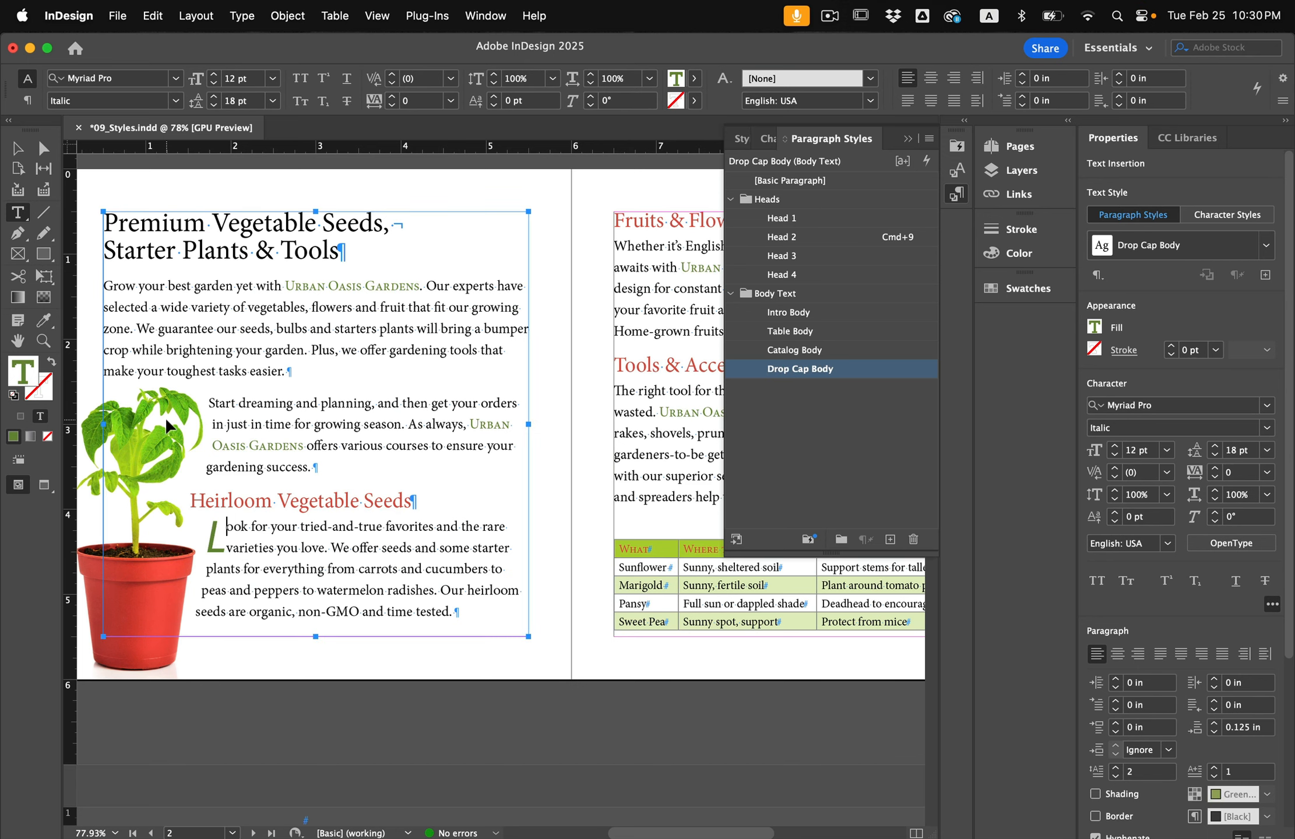
scroll(168, 425, left, 5)
click(958, 194)
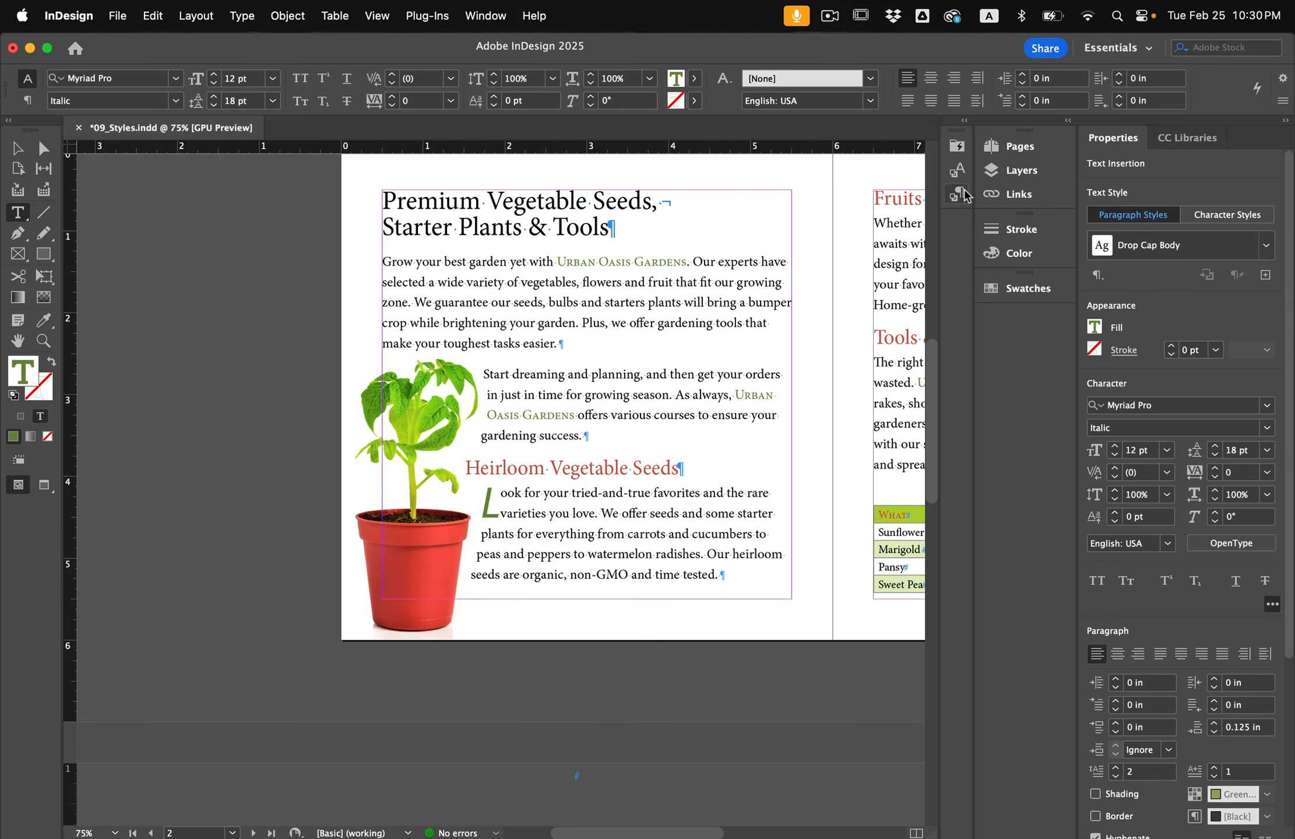
scroll(708, 312, right, 5)
scroll(708, 312, up, 2)
text(w)
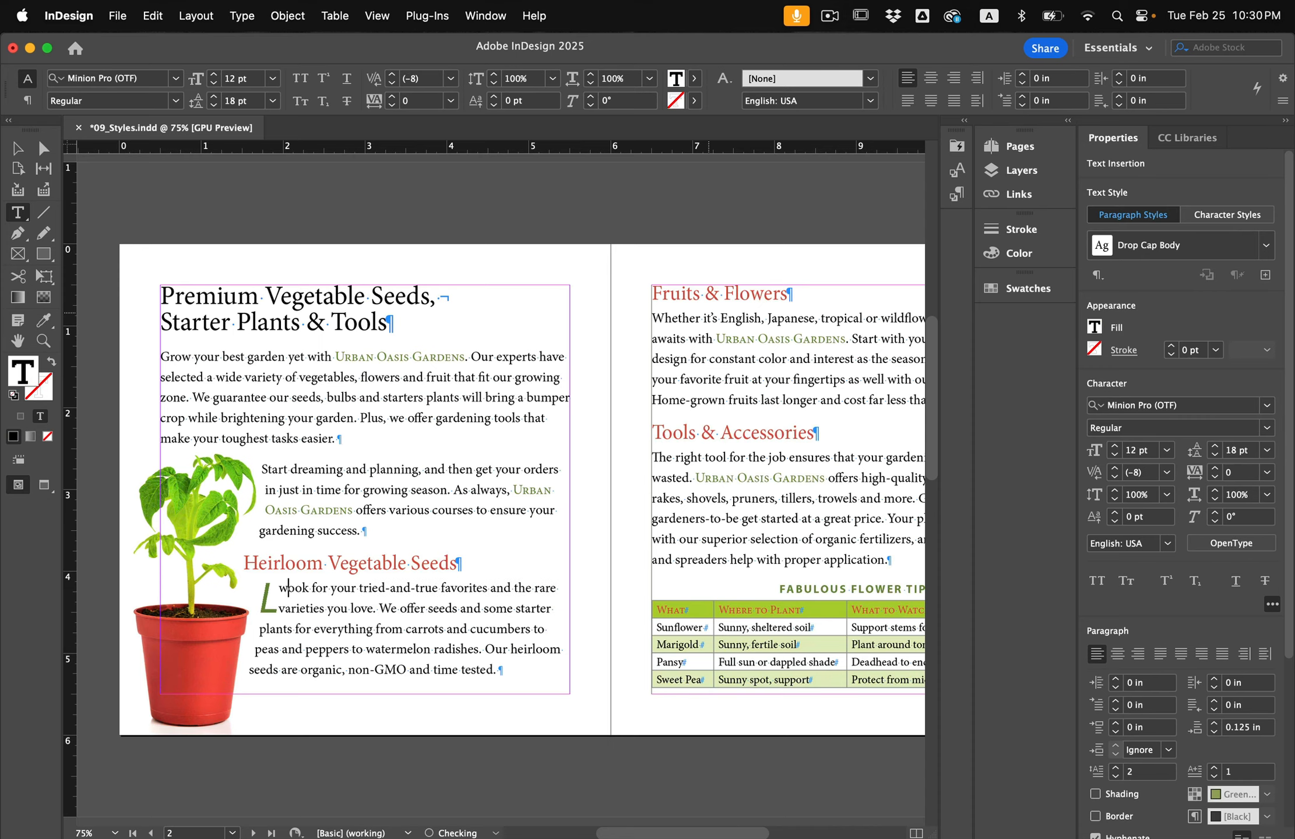
scroll(483, 284, down, 2)
scroll(482, 284, right, 2)
key(BackSpace)
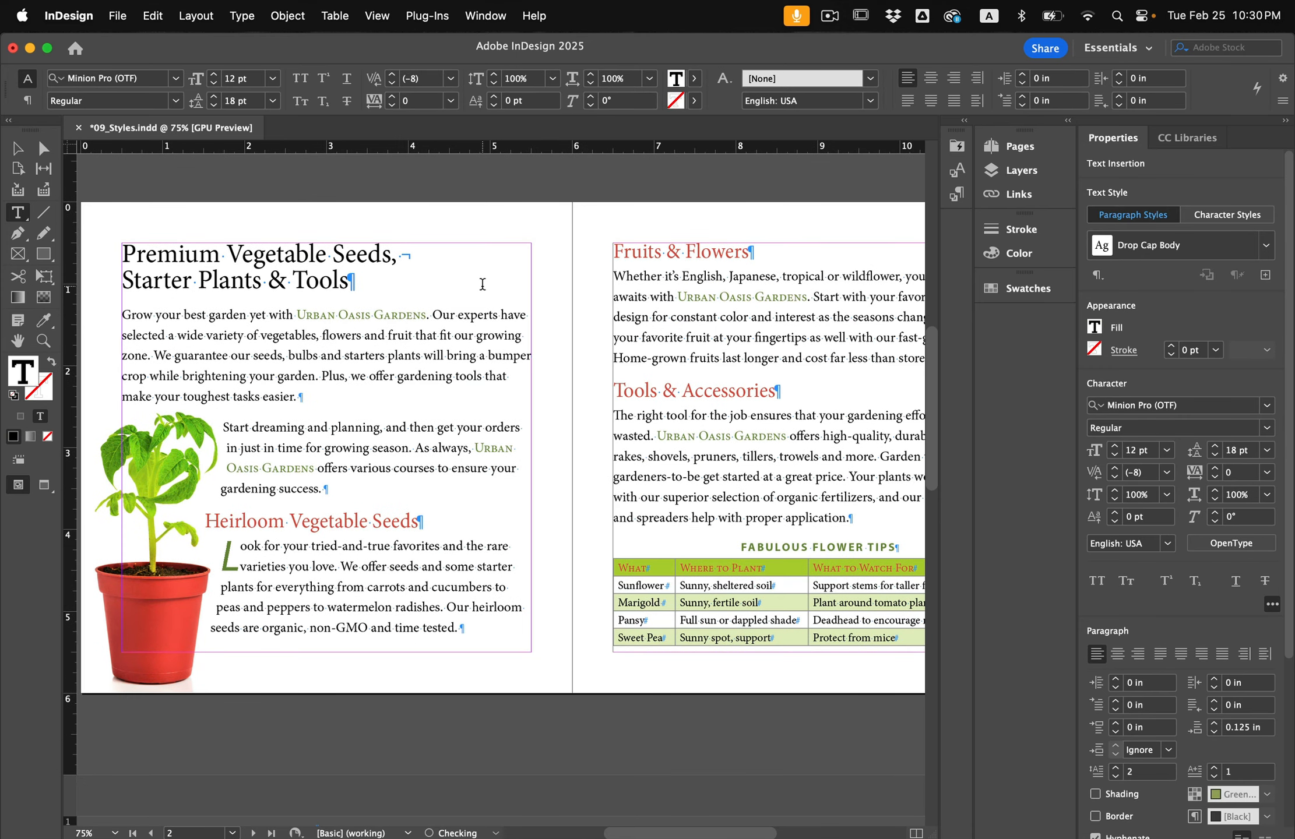
Show the spread in Preview mode with nothing selected and save the document.
click(20, 150)
key(super+alt+0)
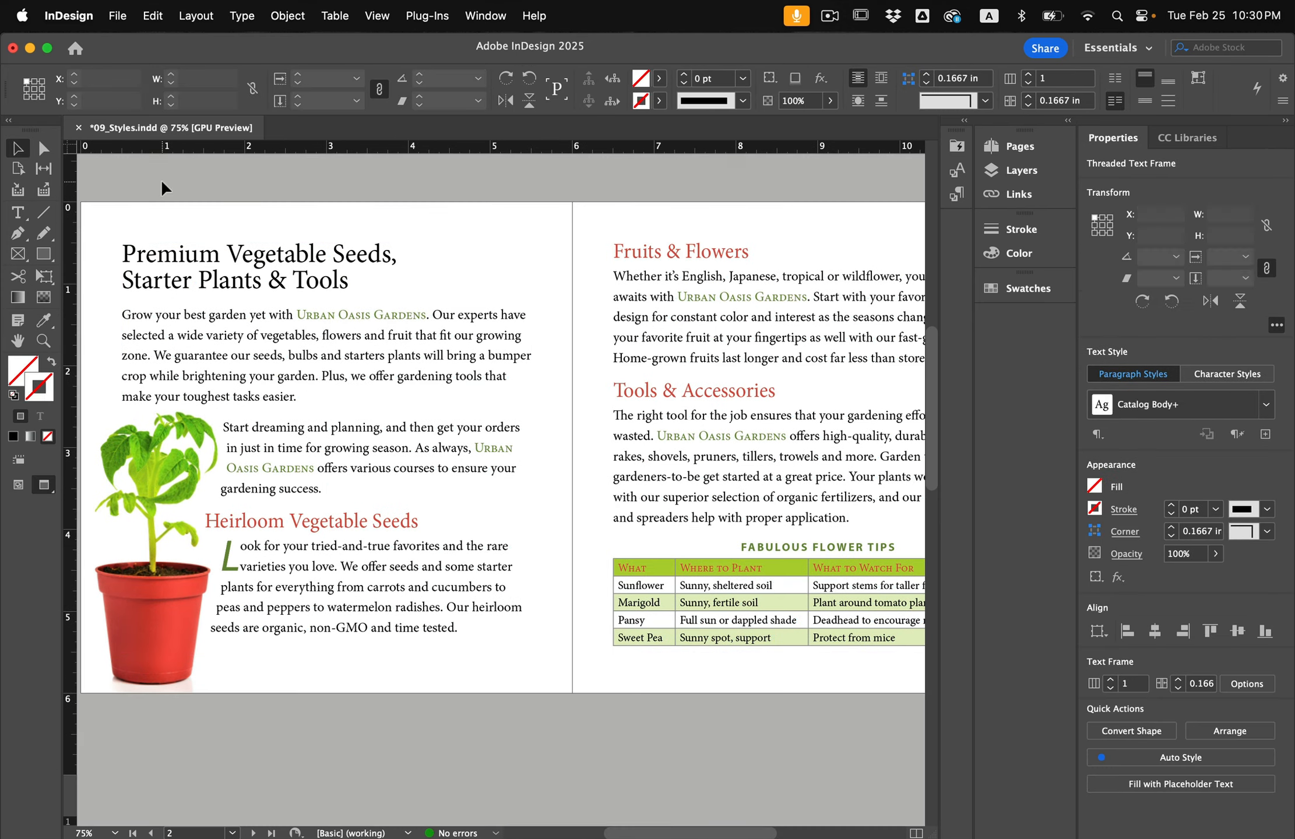
click(161, 179)
key(w)
scroll(320, 270, down, 2)
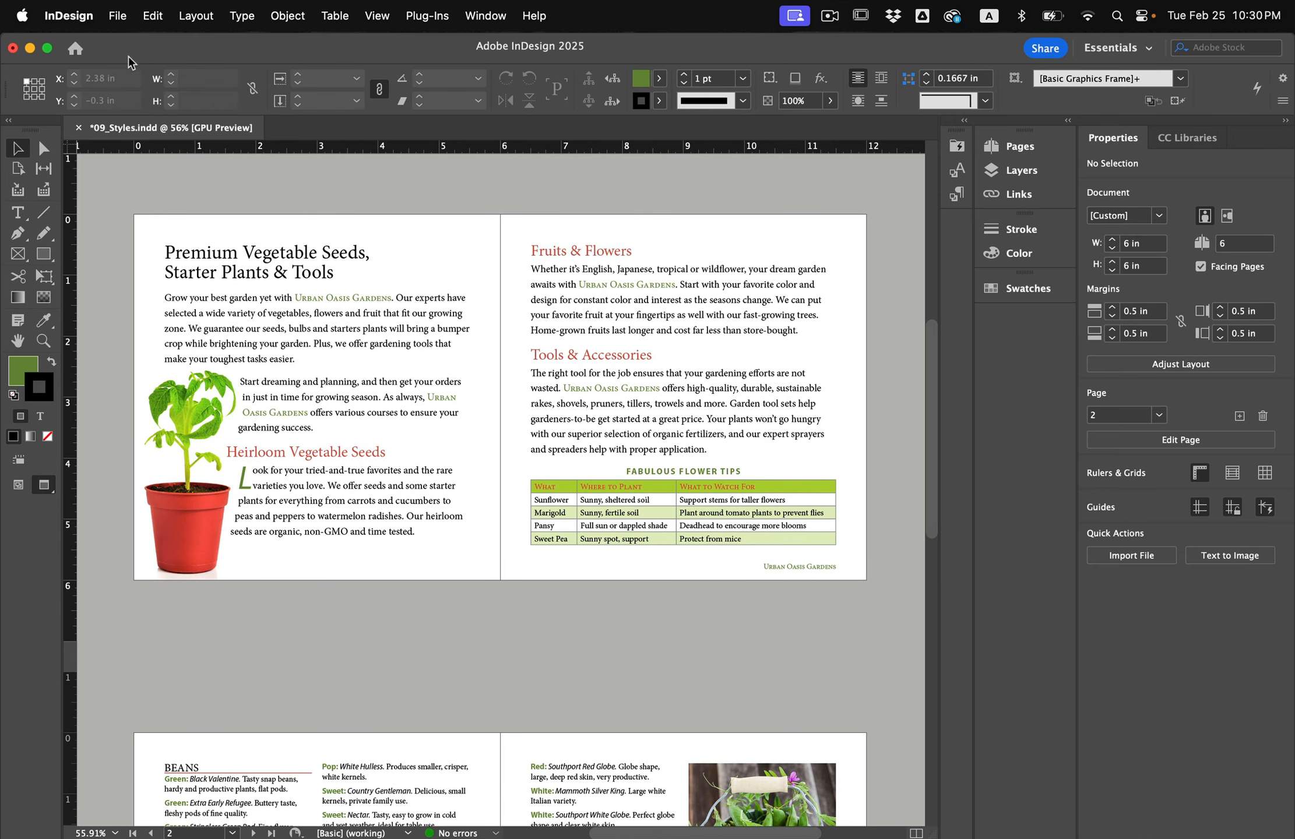
click(118, 11)
click(146, 150)
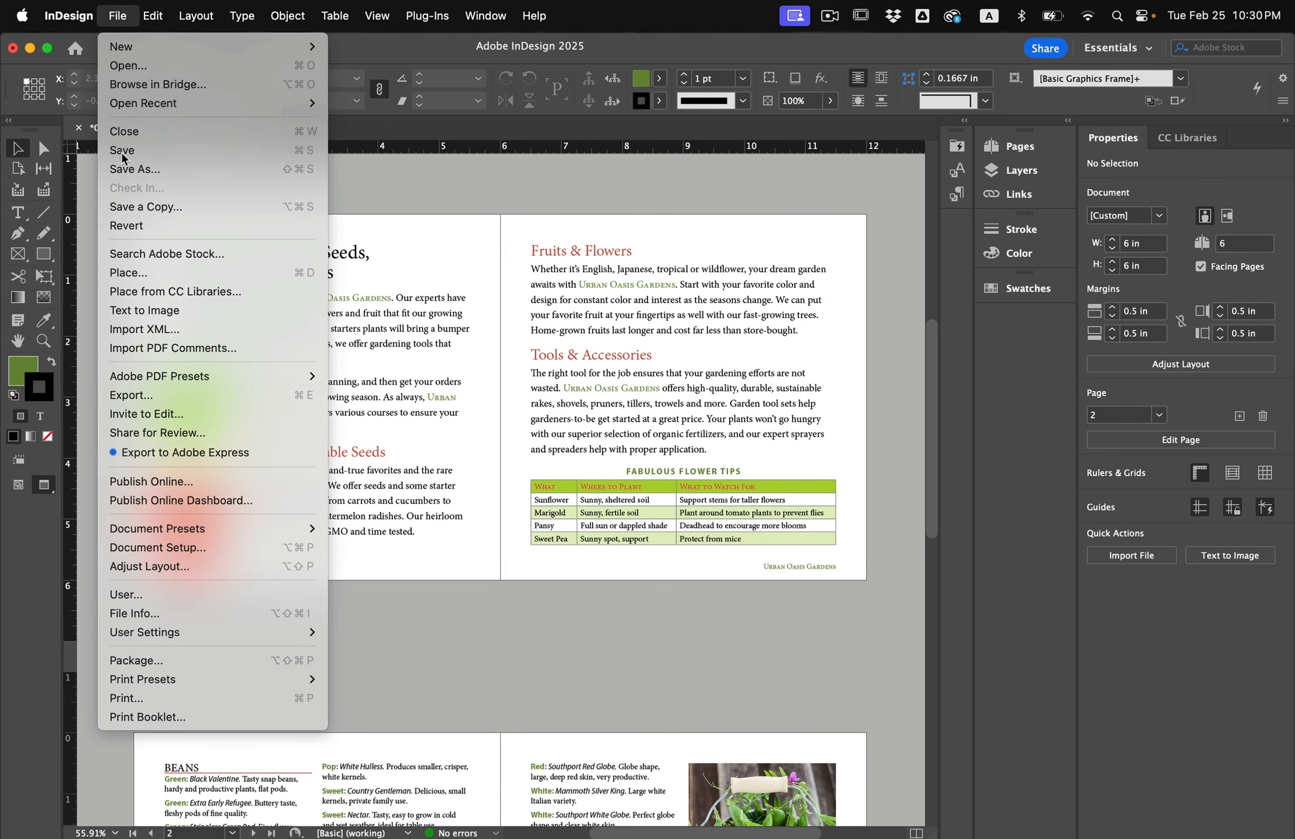